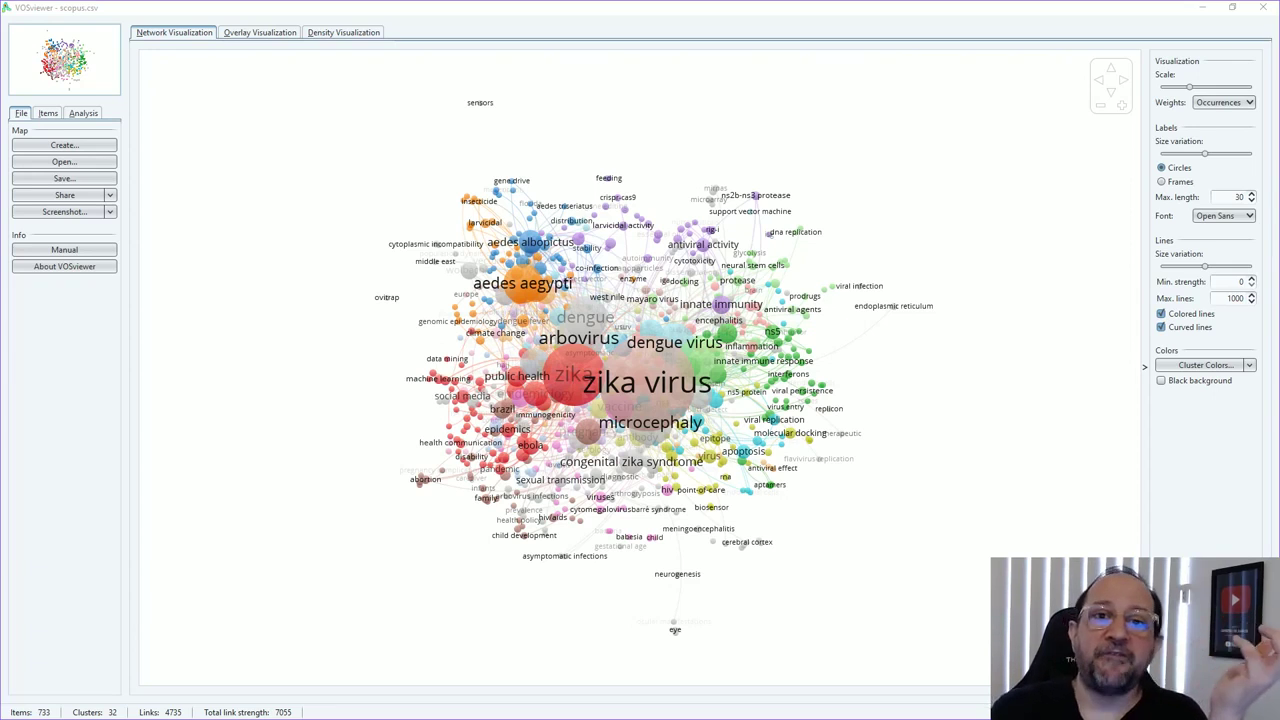
Step: Start a new map from bibliographic data read from the Scopus file scopus.csv
left_click(63, 147)
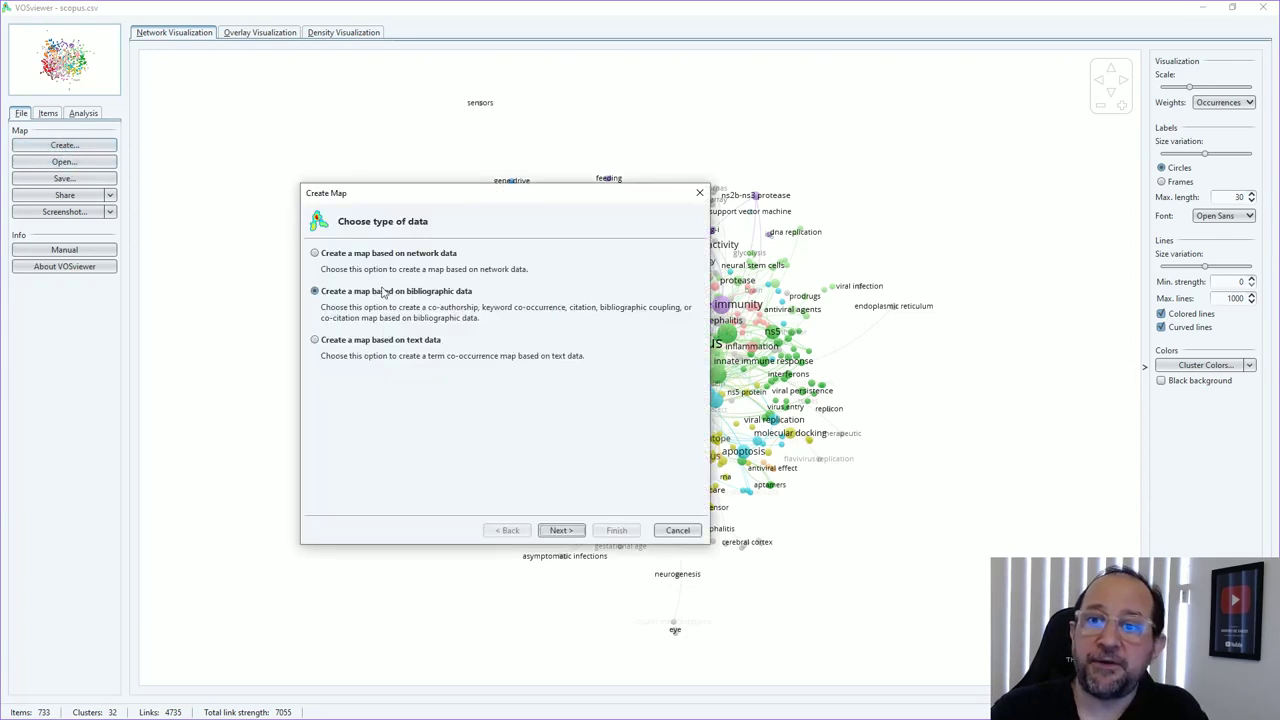
left_click(562, 532)
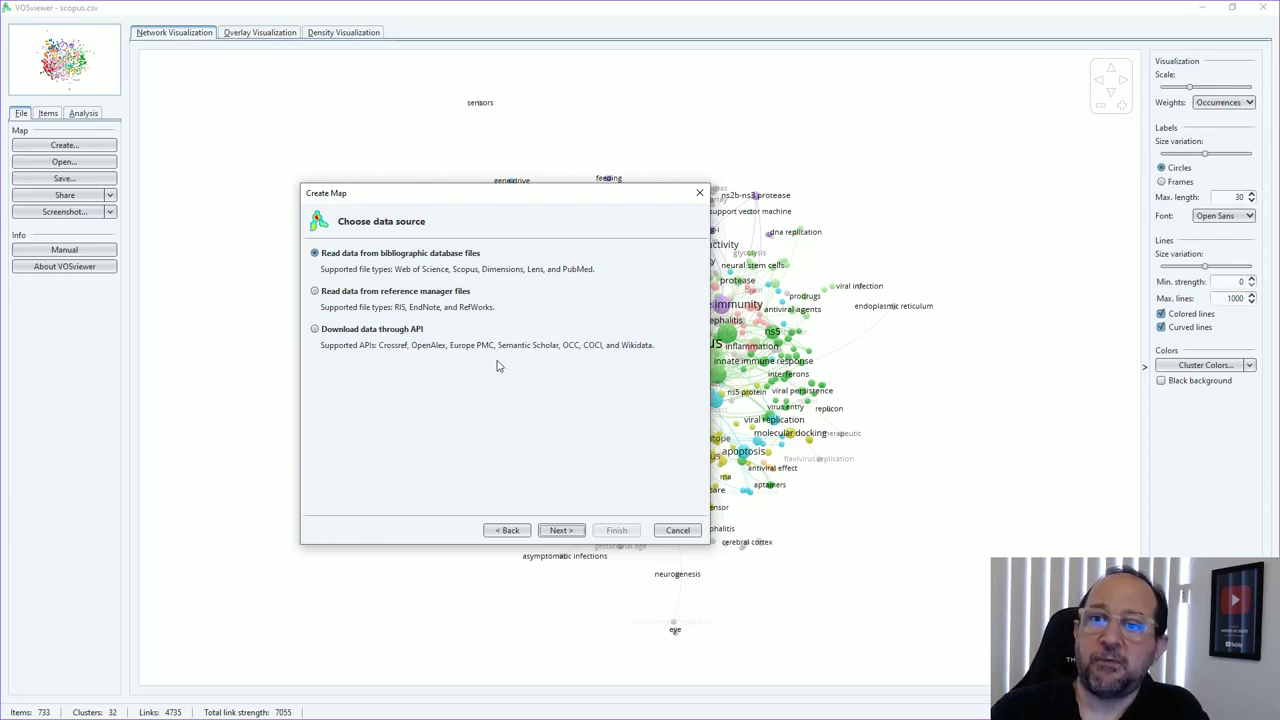
left_click(560, 530)
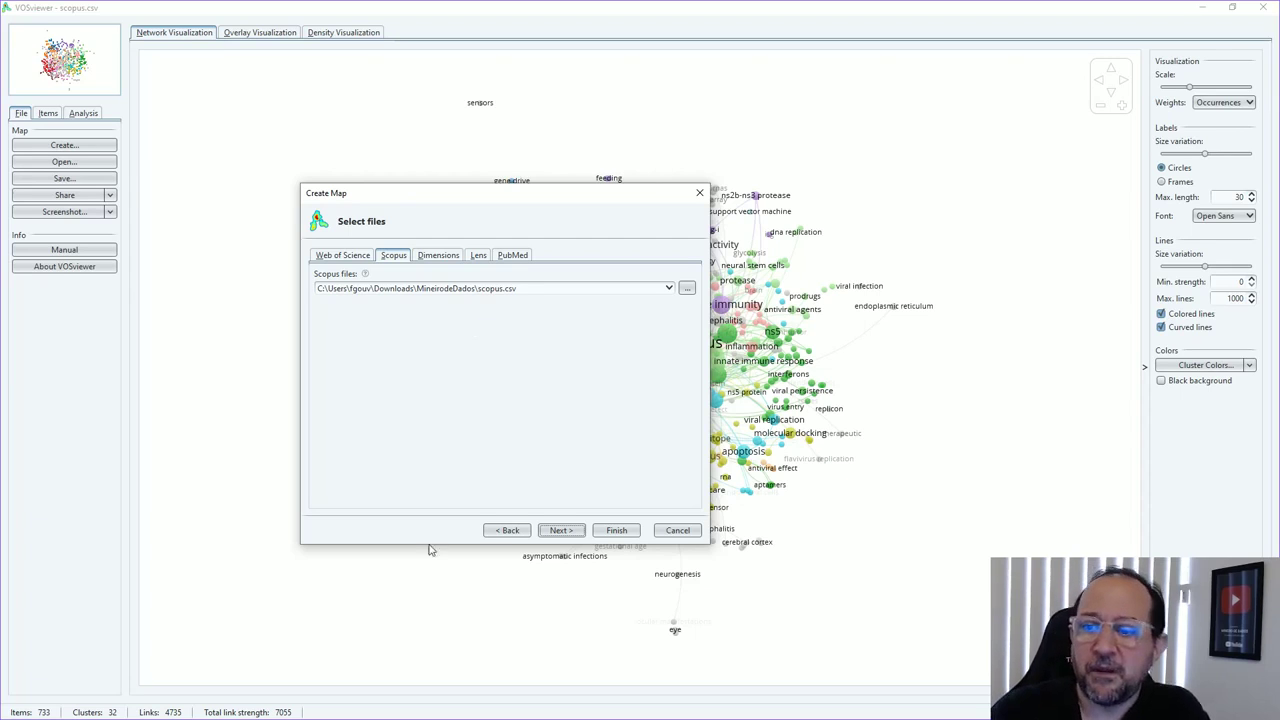
left_click(561, 530)
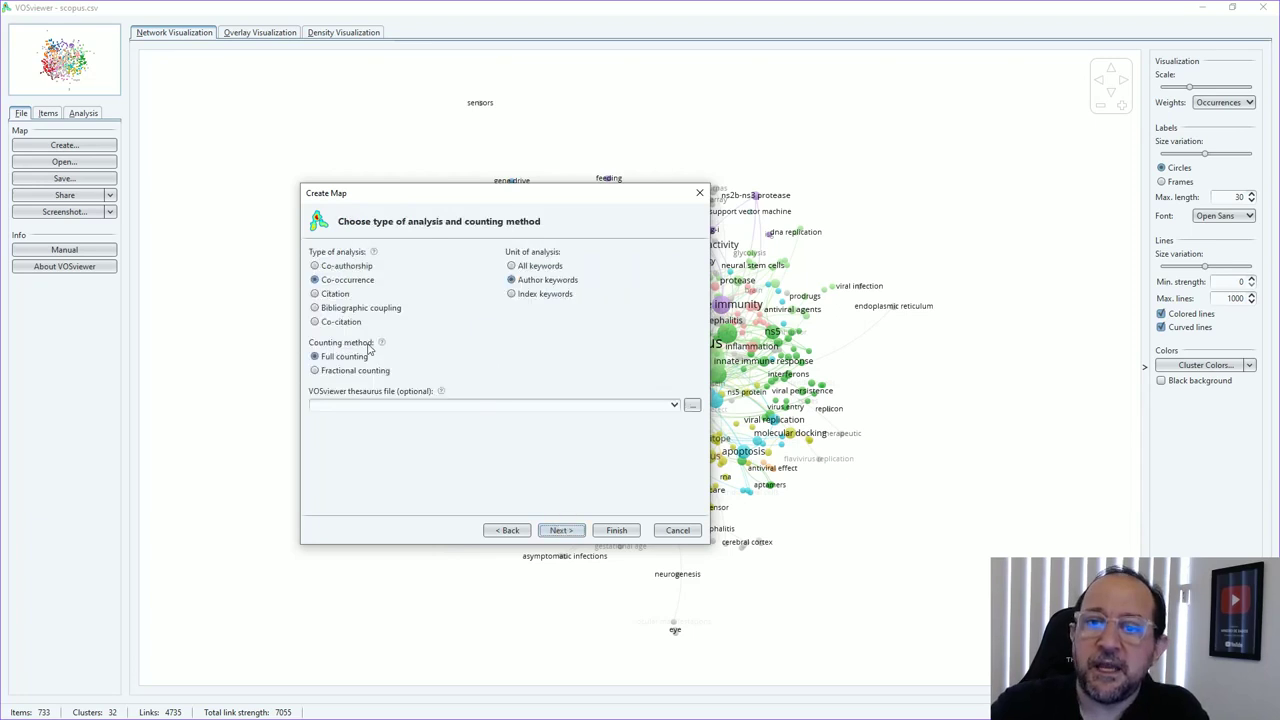
Step: Choose Co-authorship of Authors, include many-author documents, and set a minimum of 3 documents per author
left_click(315, 266)
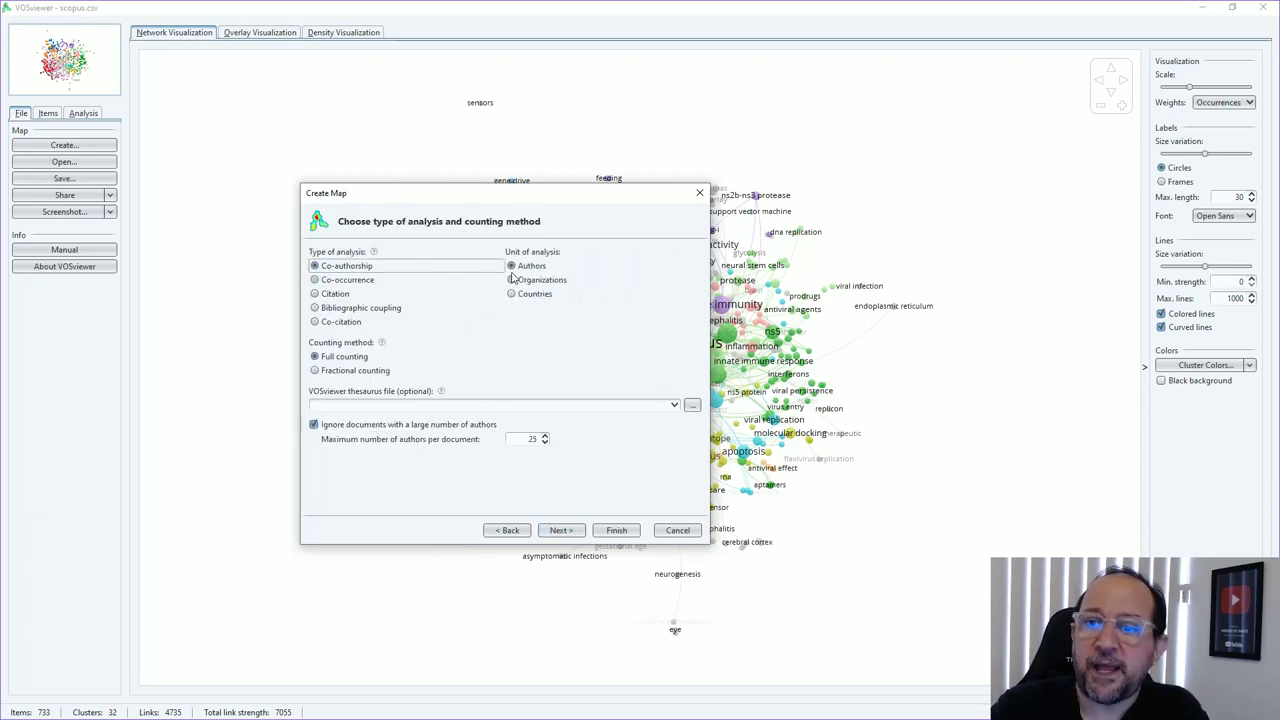
left_click(315, 427)
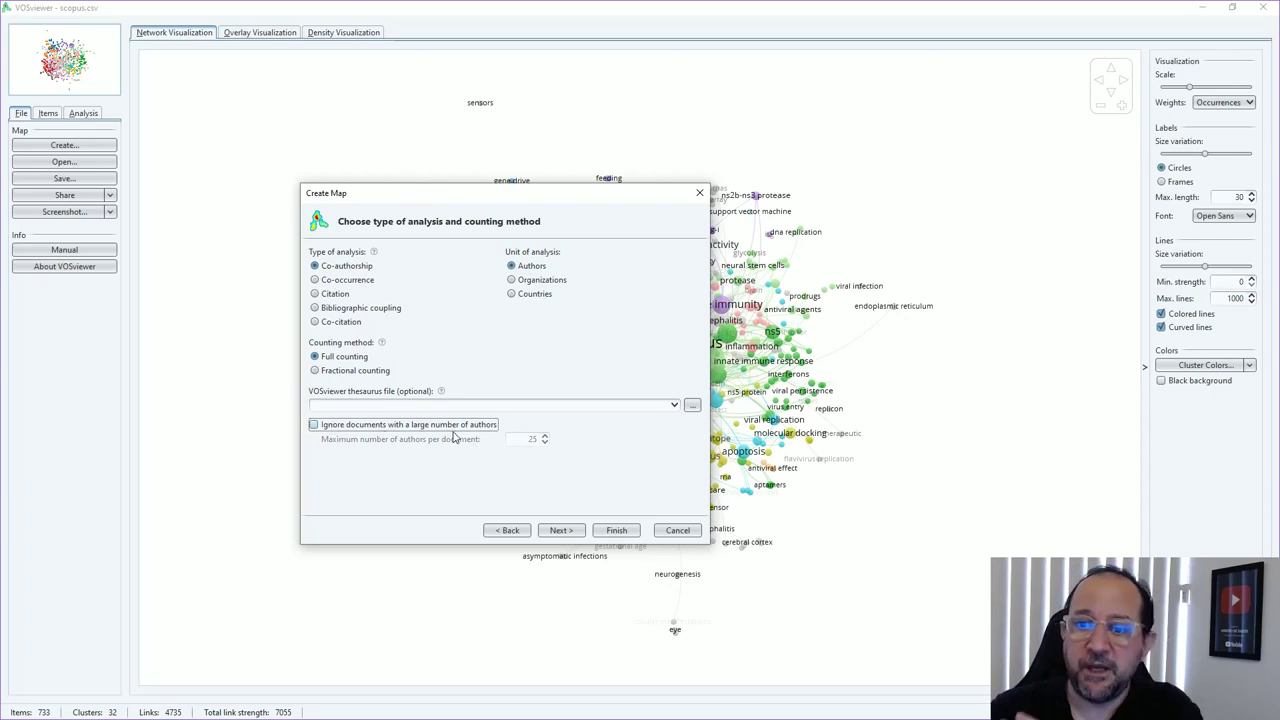
left_click(562, 530)
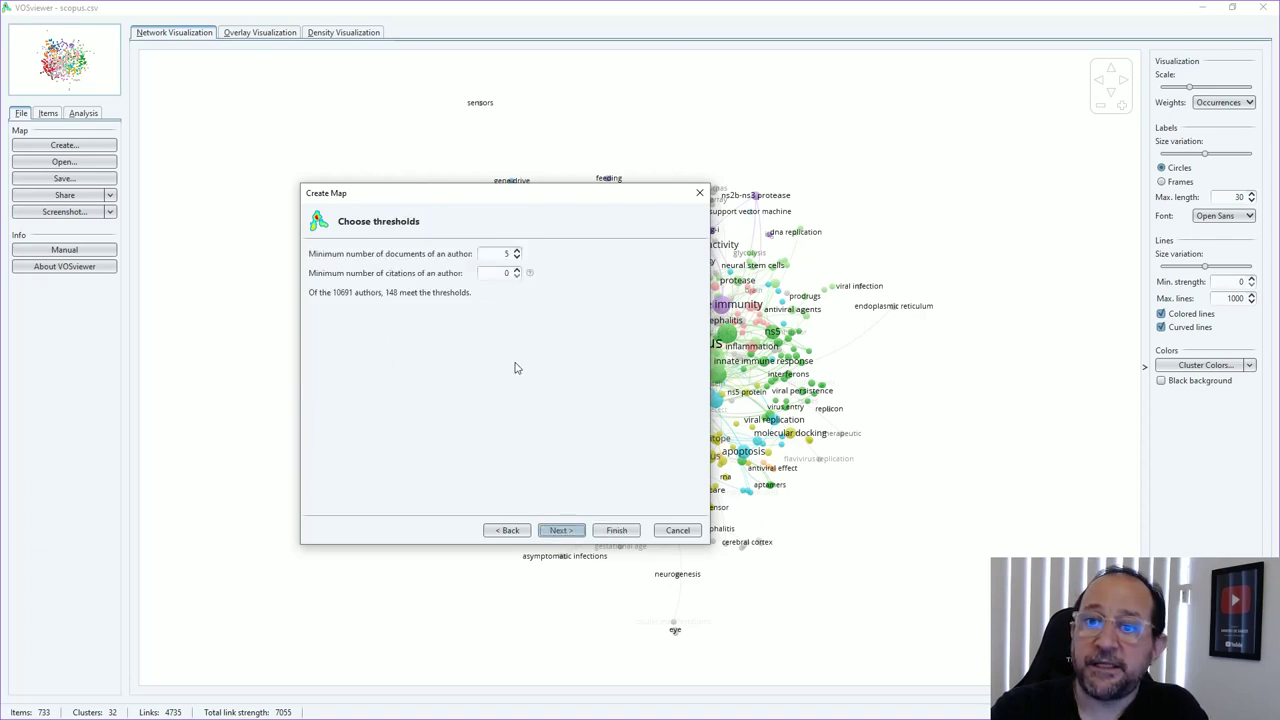
left_click(516, 259)
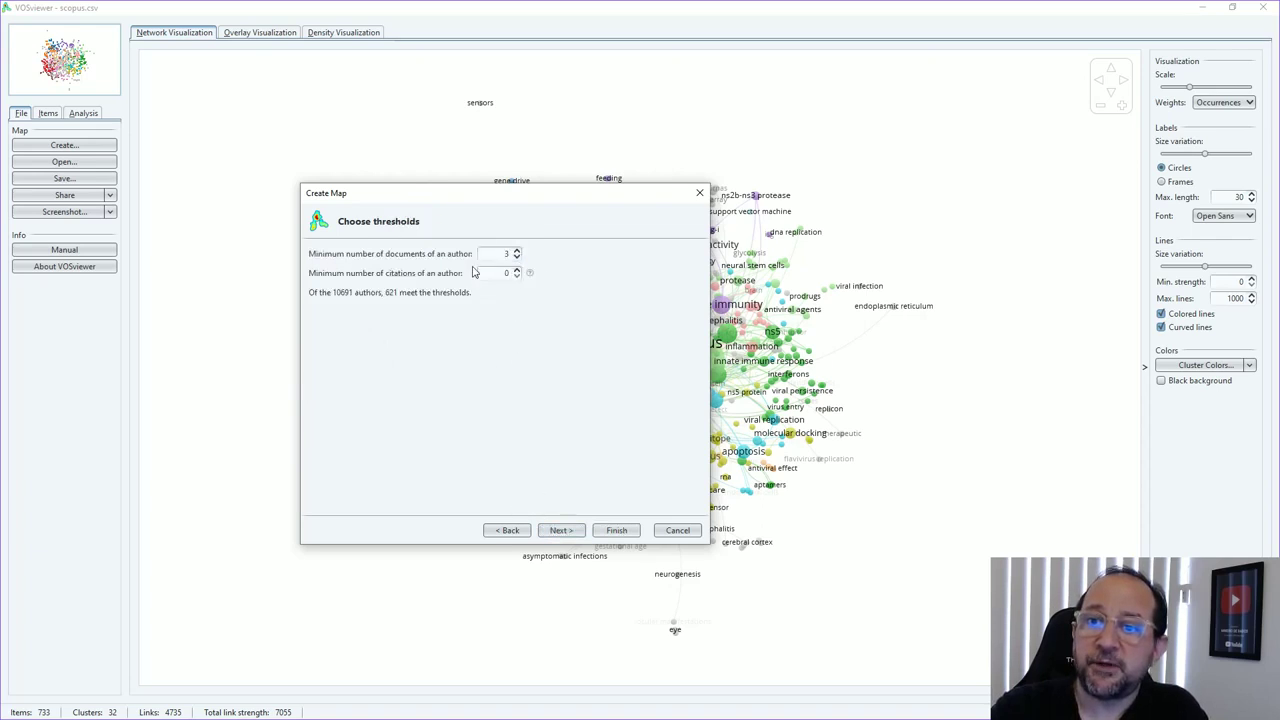
left_click(516, 259)
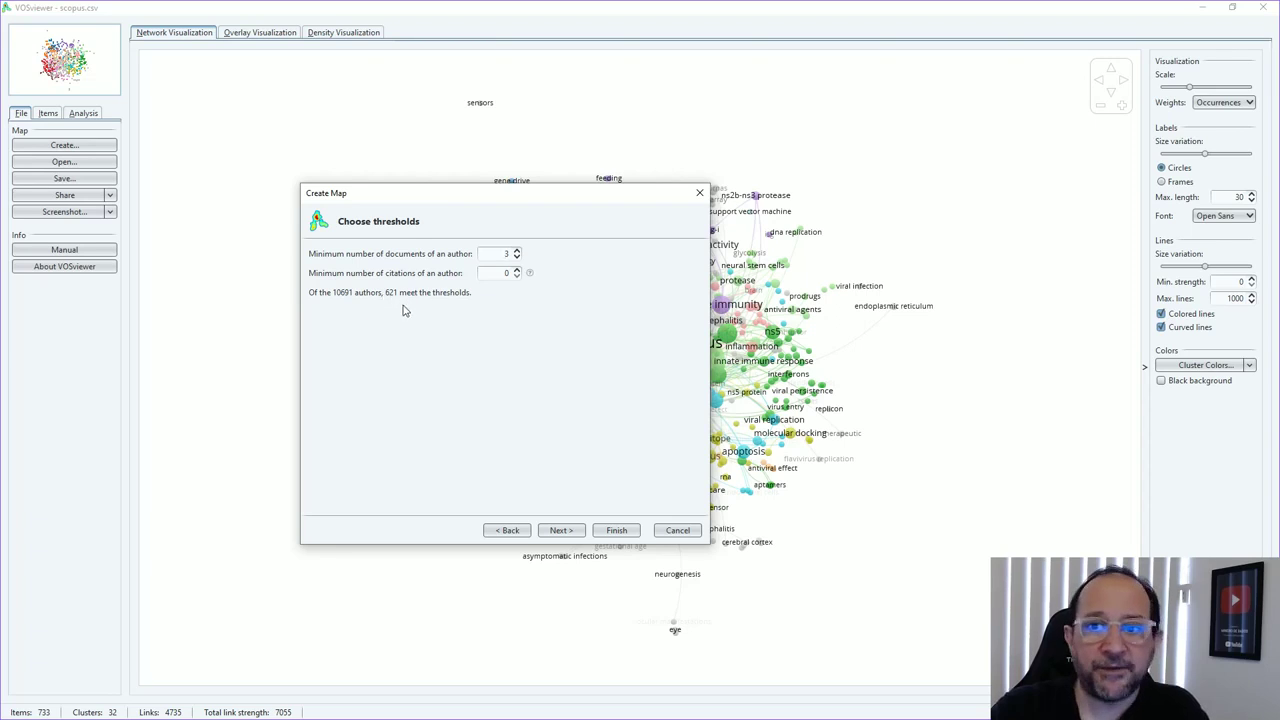
left_click(562, 530)
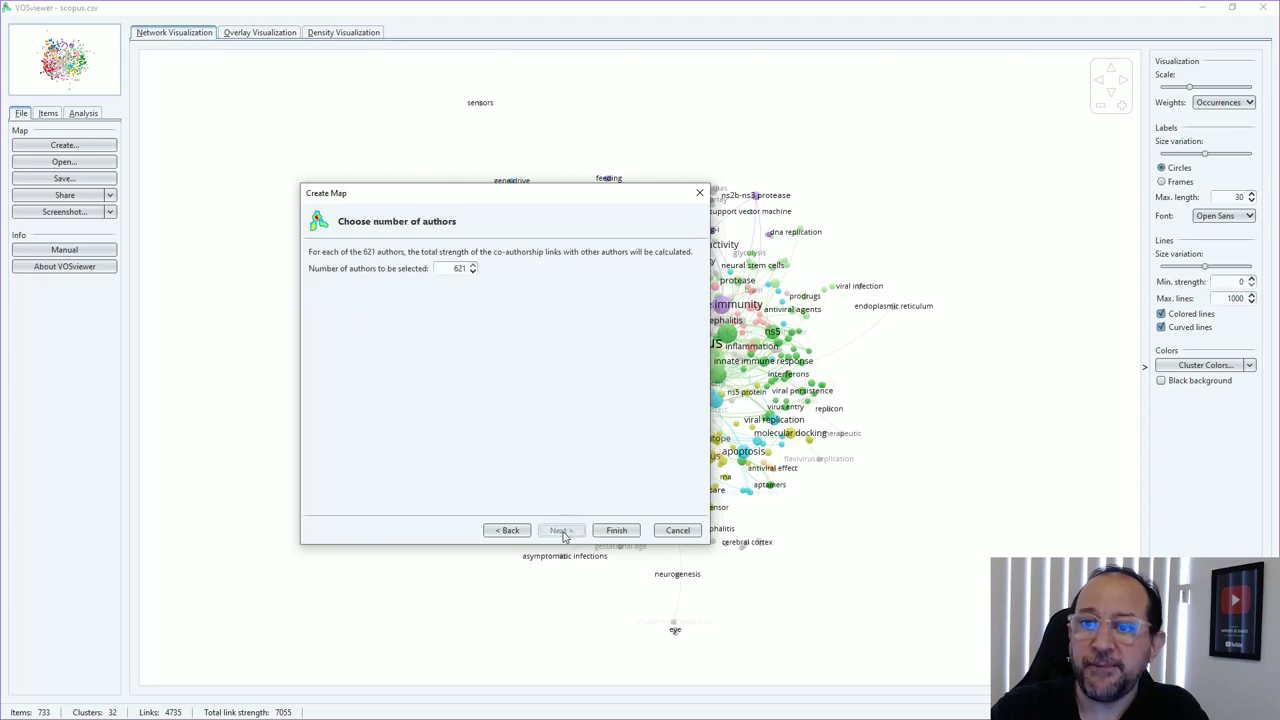
Step: Keep all 621 authors and sort the verification list alphabetically by author name
left_click(562, 531)
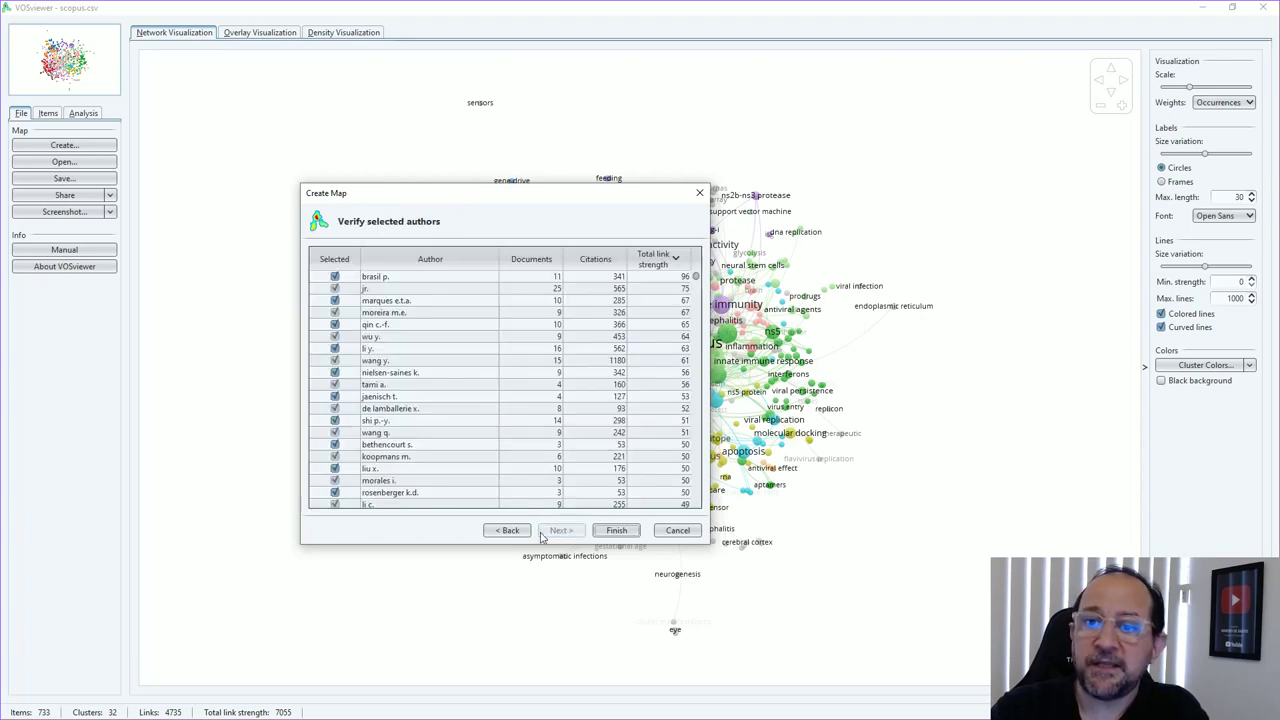
left_click(421, 259)
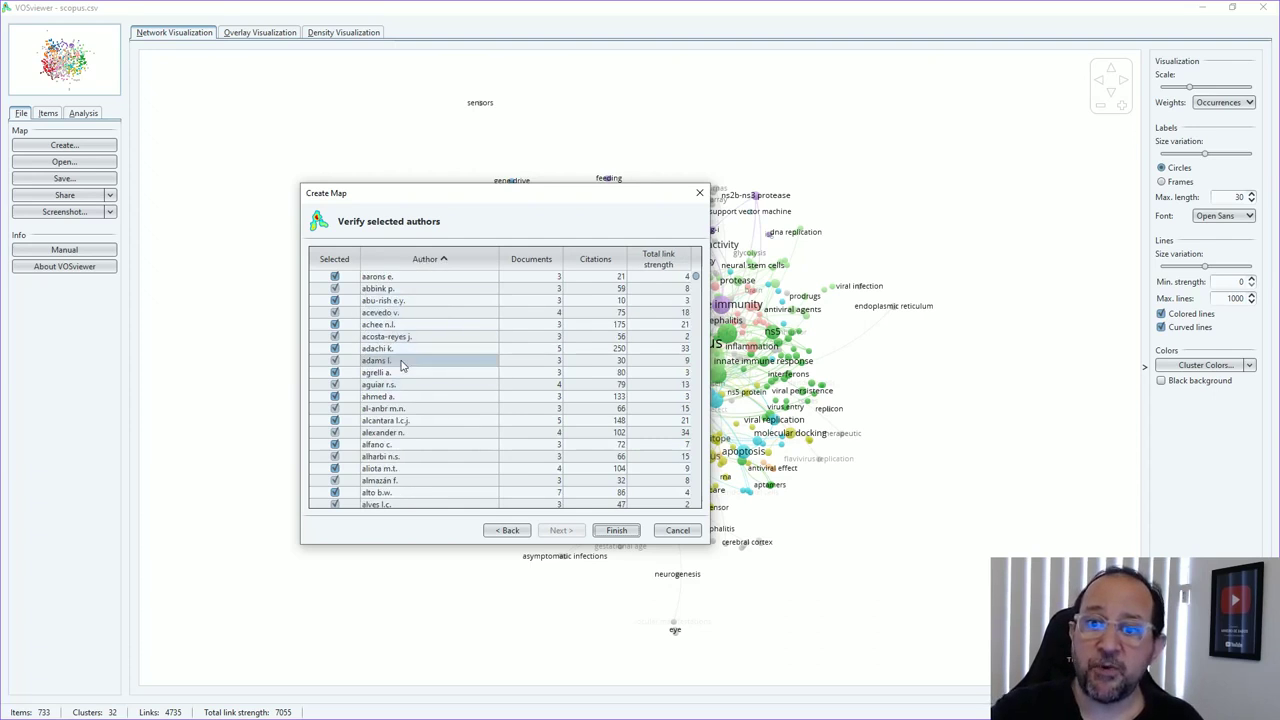
scroll(401, 366, "down", 15)
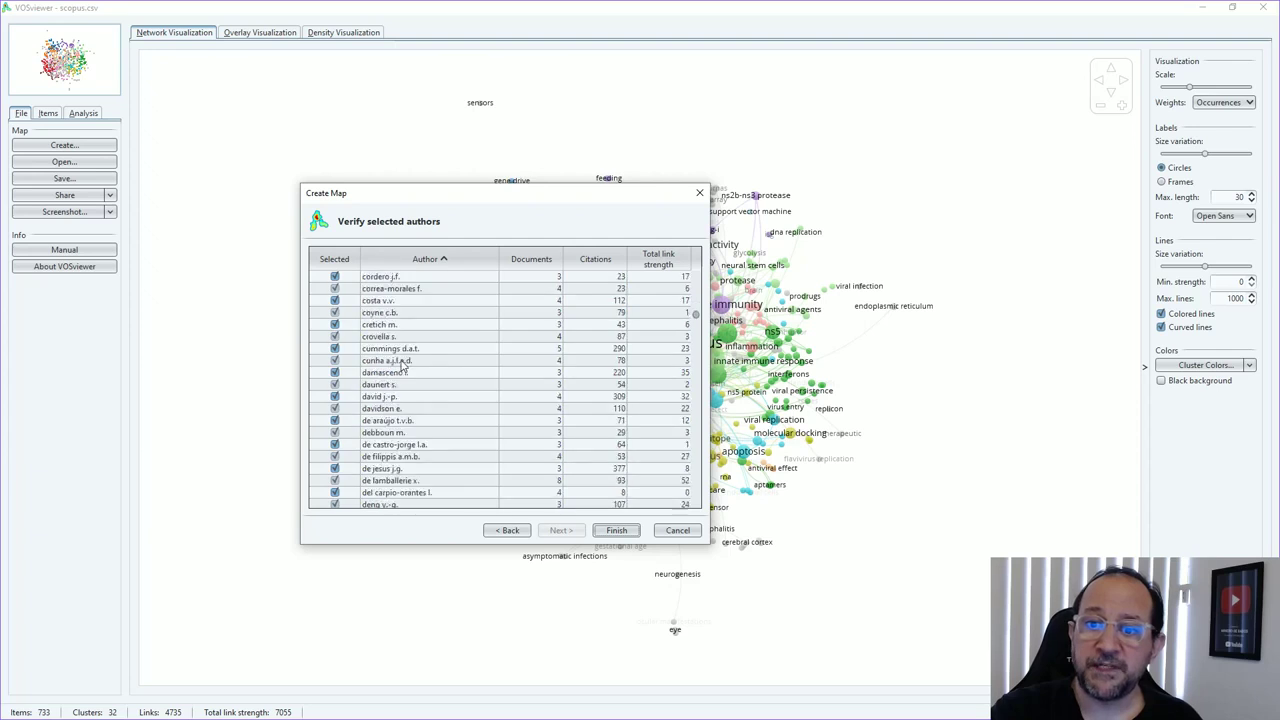
scroll(401, 366, "down", 20)
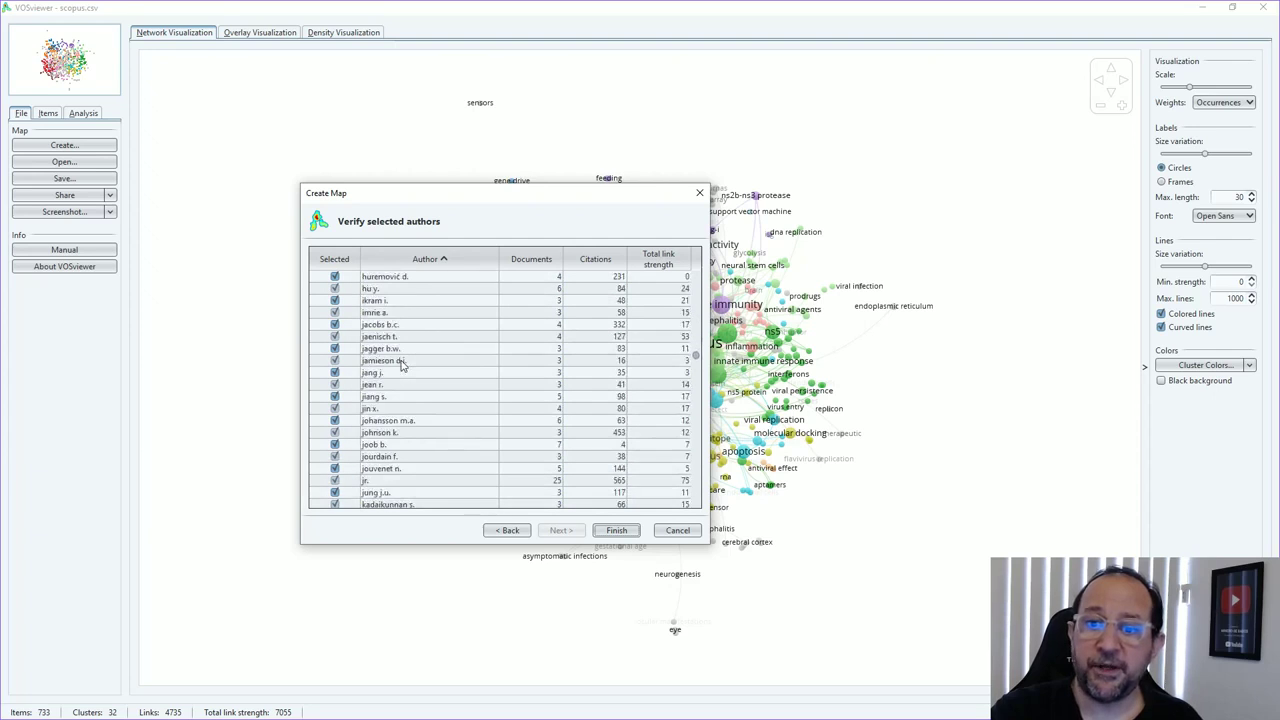
scroll(405, 365, "down", 3)
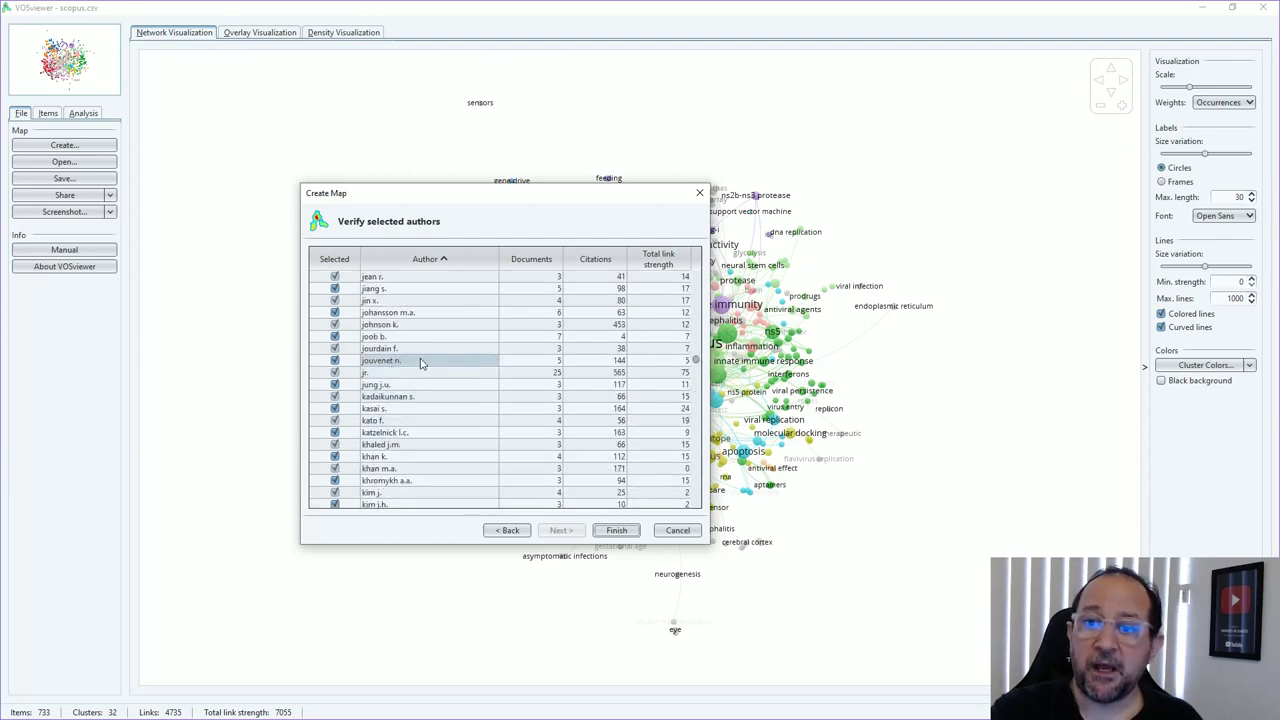
Step: Deselect all authors, then re-select only the jr. entry
right_click(420, 362)
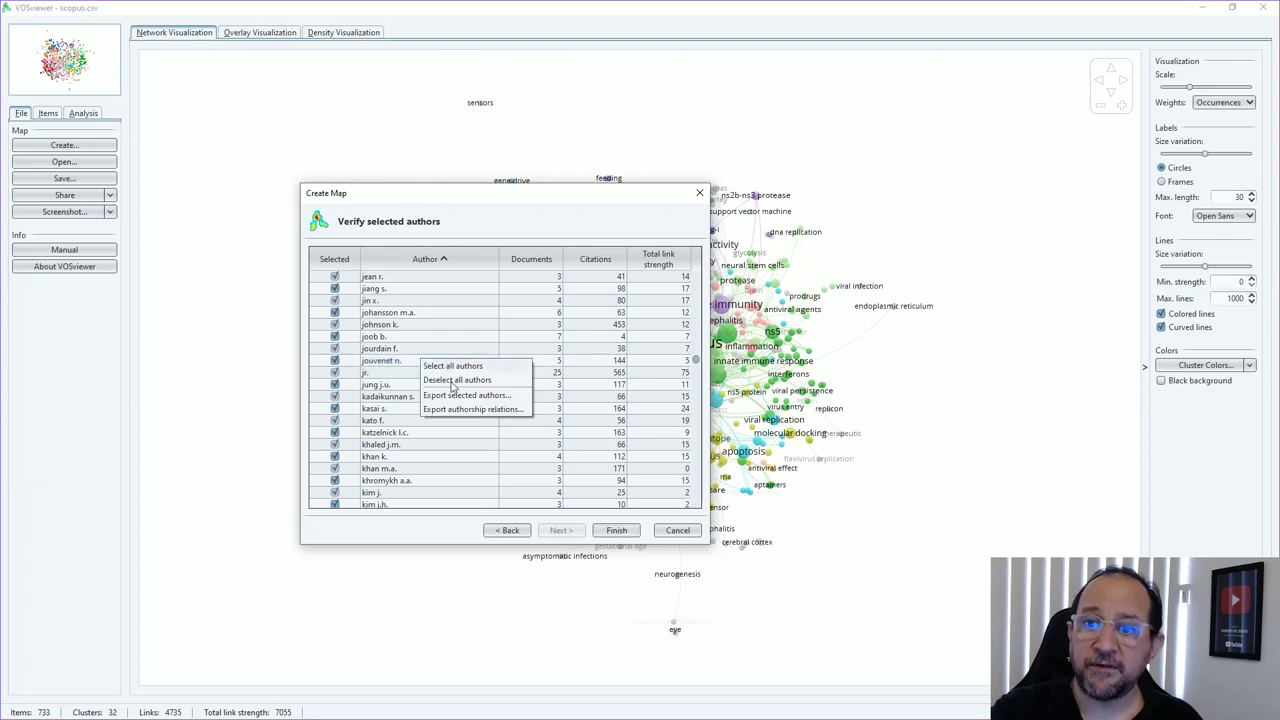
left_click(450, 383)
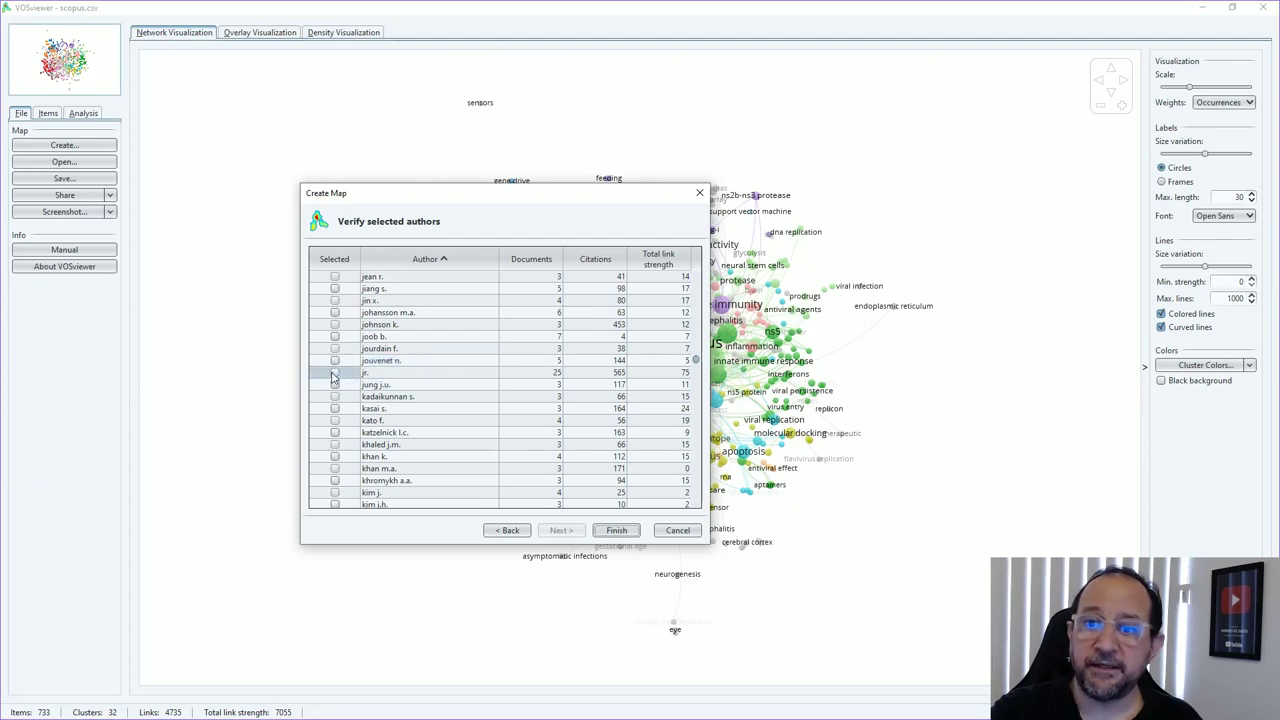
left_click(335, 372)
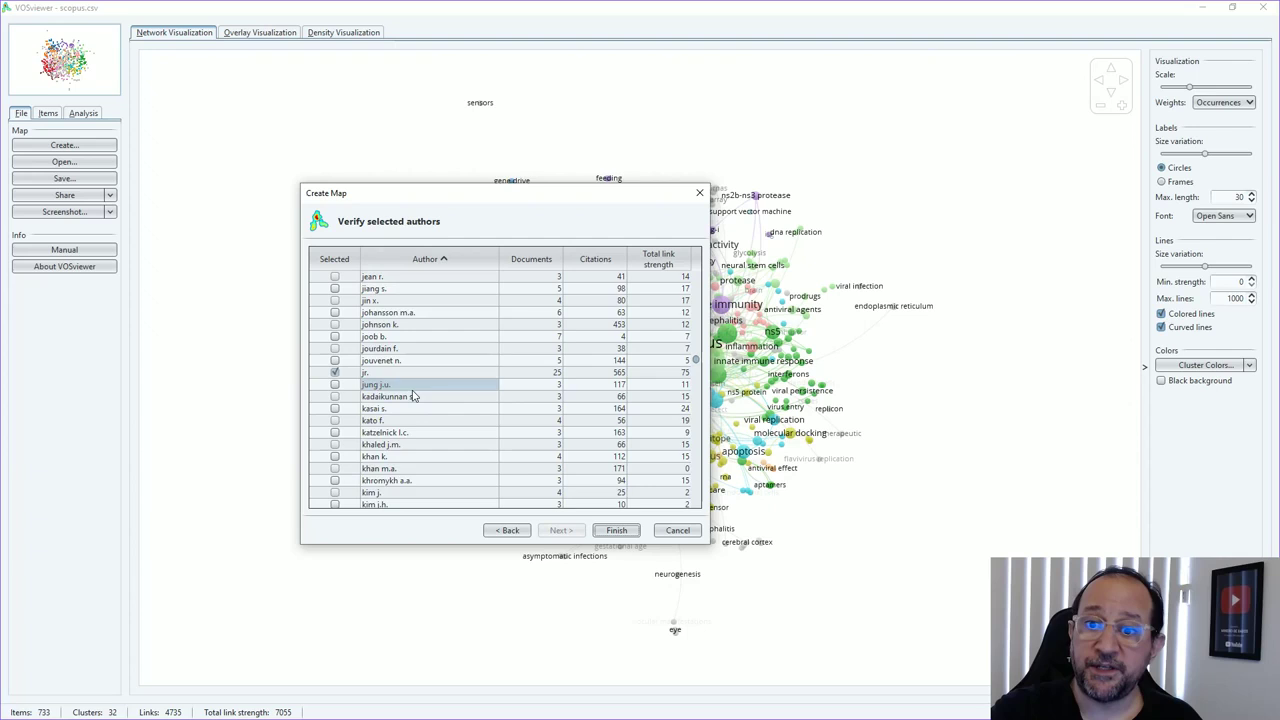
Step: Further down the list, select the first of the two near-identical author names
scroll(420, 400, "down", 5)
scroll(413, 396, "down", 4)
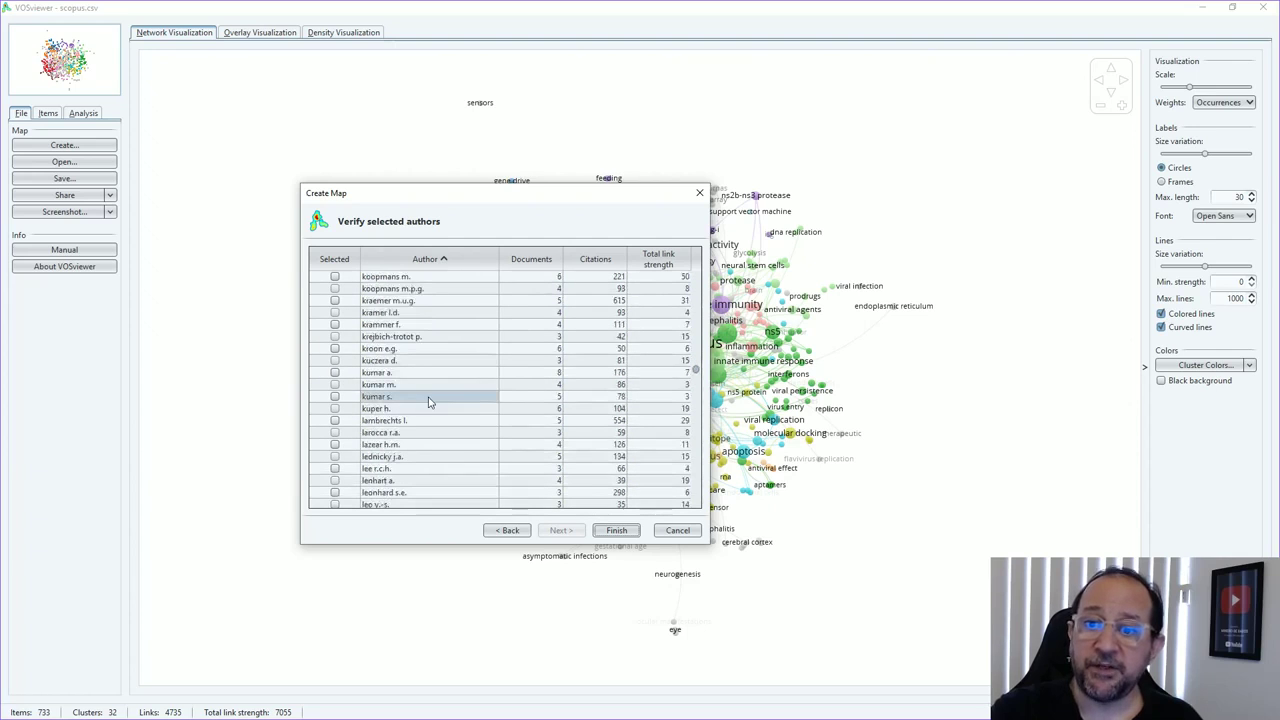
scroll(397, 408, "down", 6)
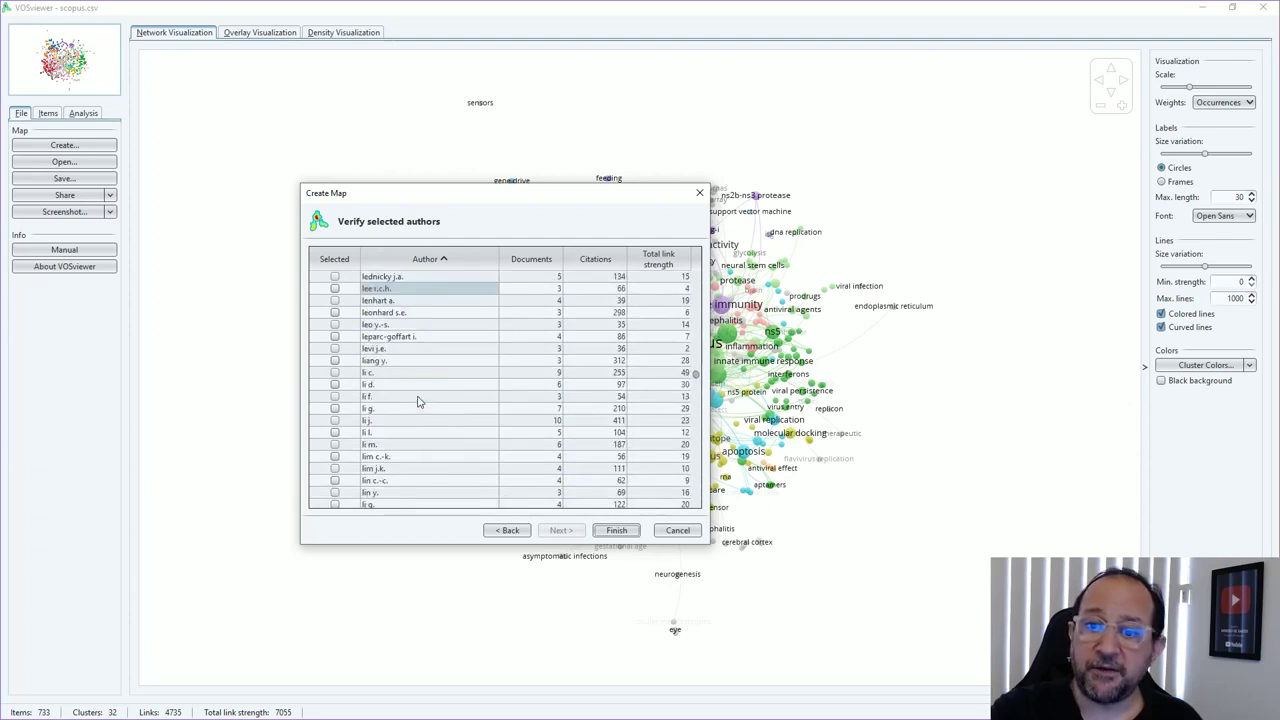
scroll(420, 402, "down", 3)
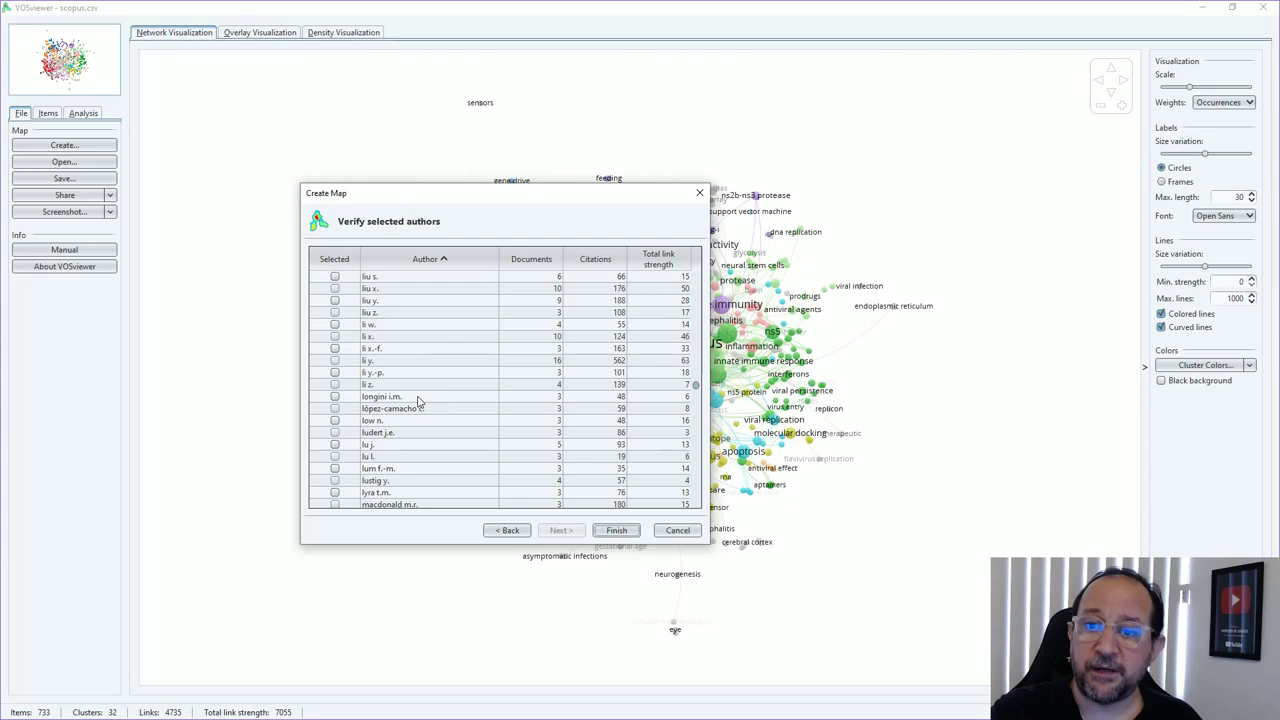
scroll(420, 405, "down", 4)
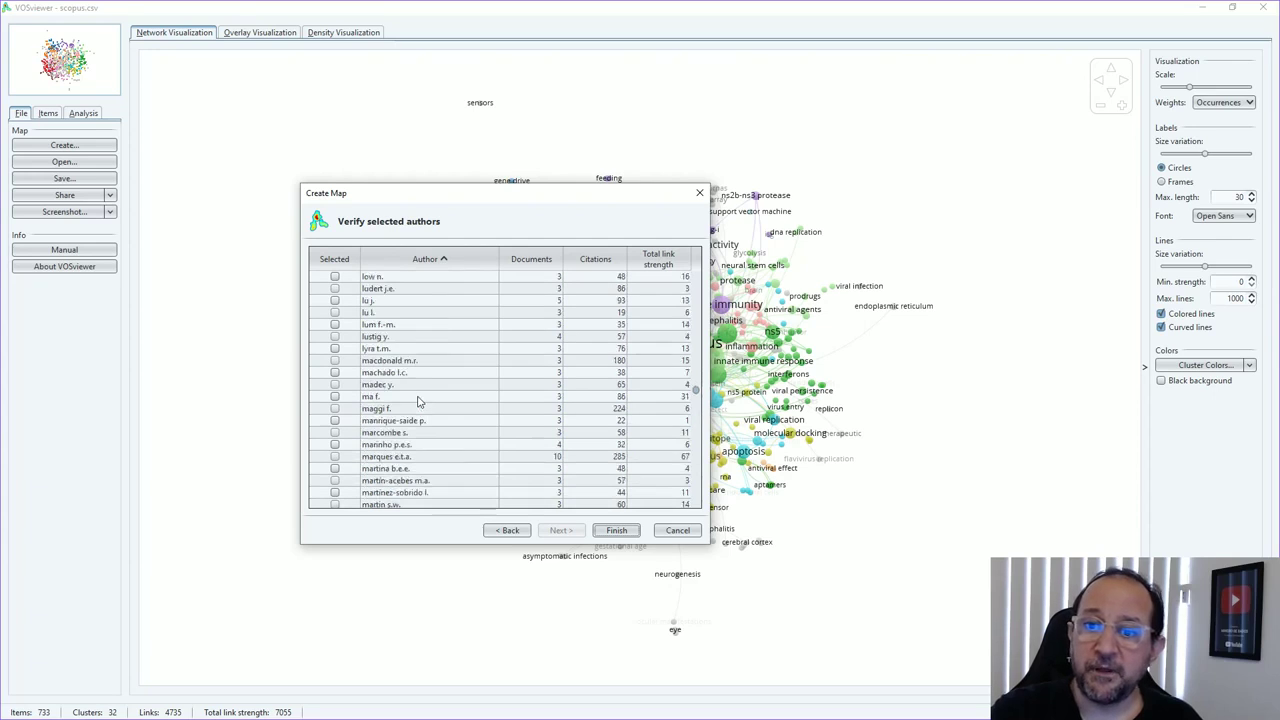
scroll(432, 414, "down", 3)
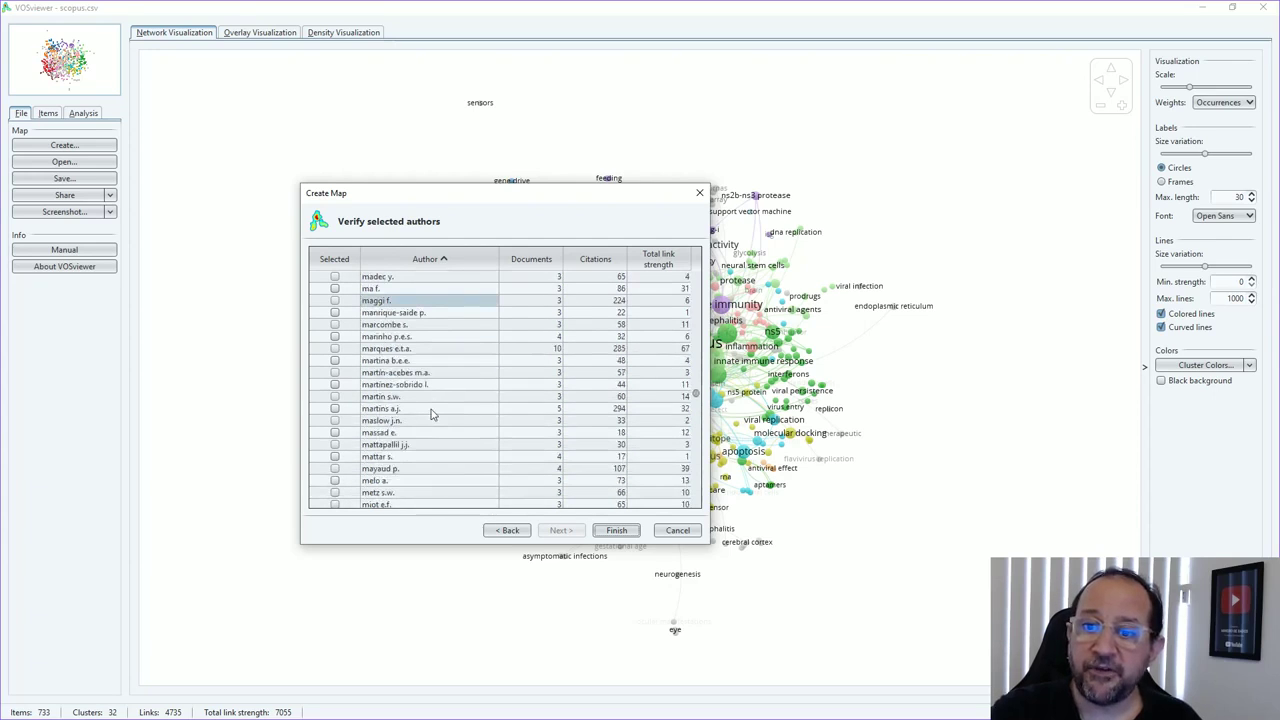
scroll(432, 414, "down", 3)
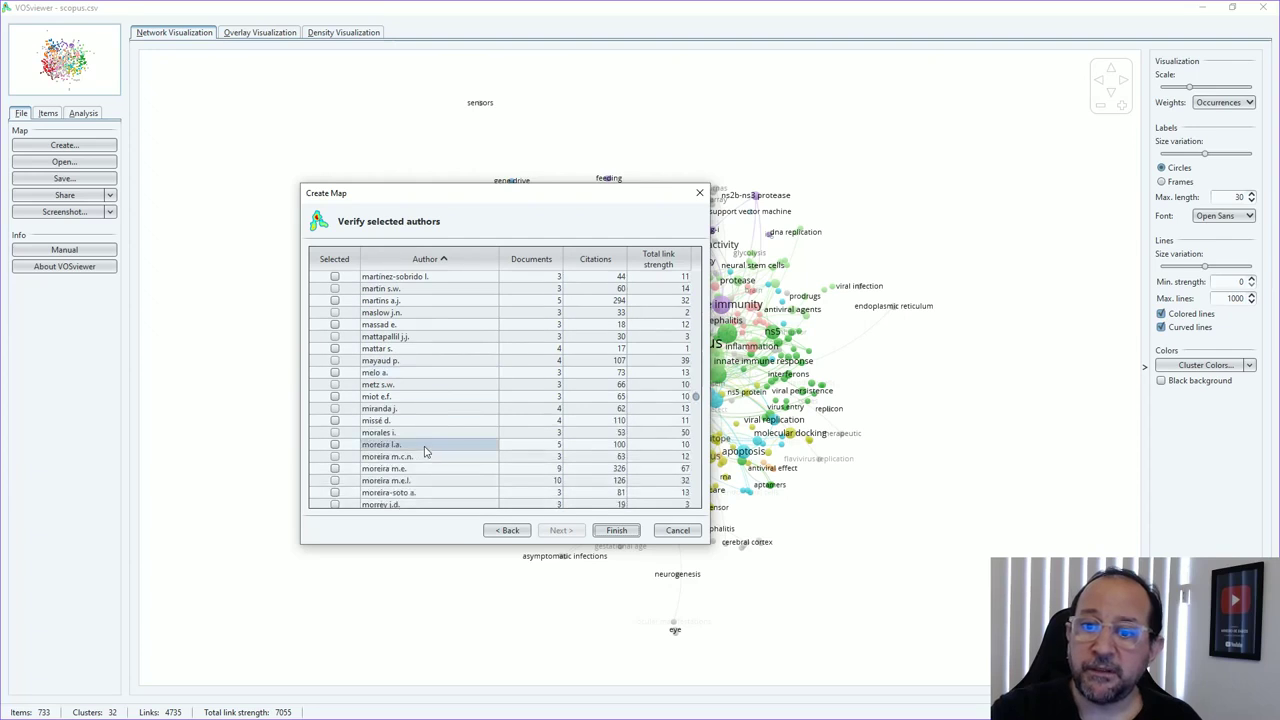
scroll(432, 451, "down", 1)
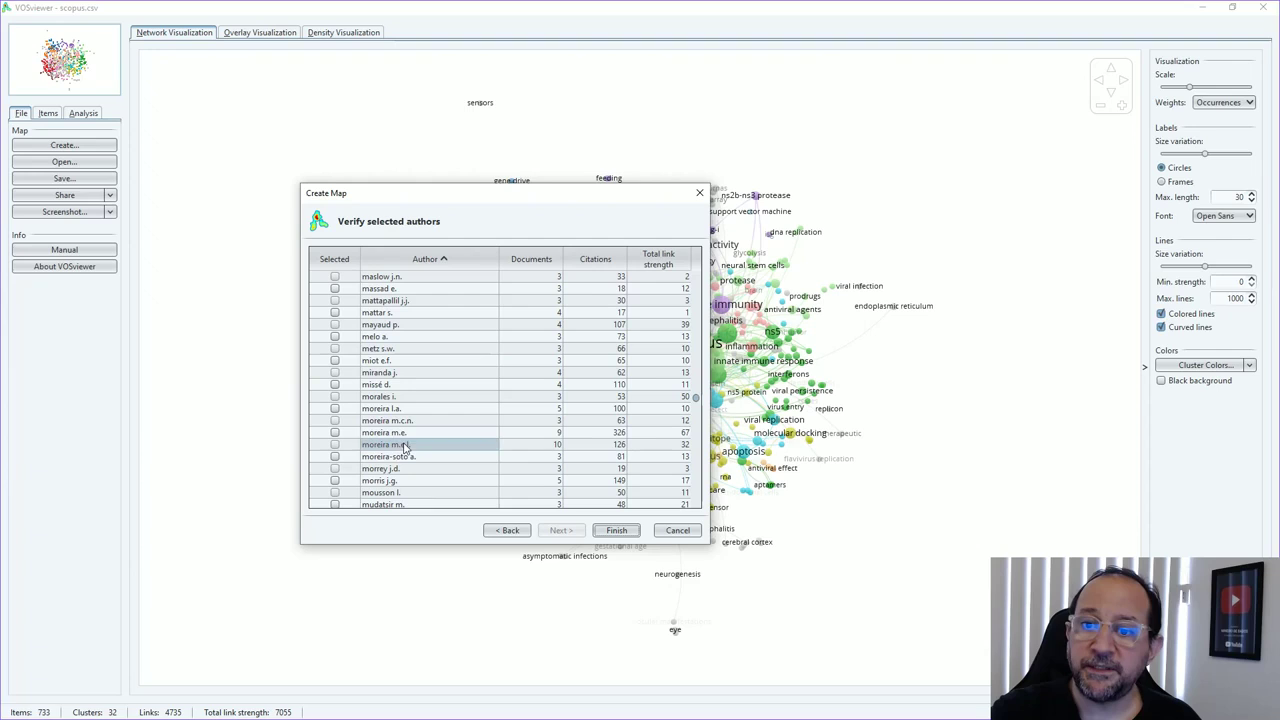
left_click(335, 433)
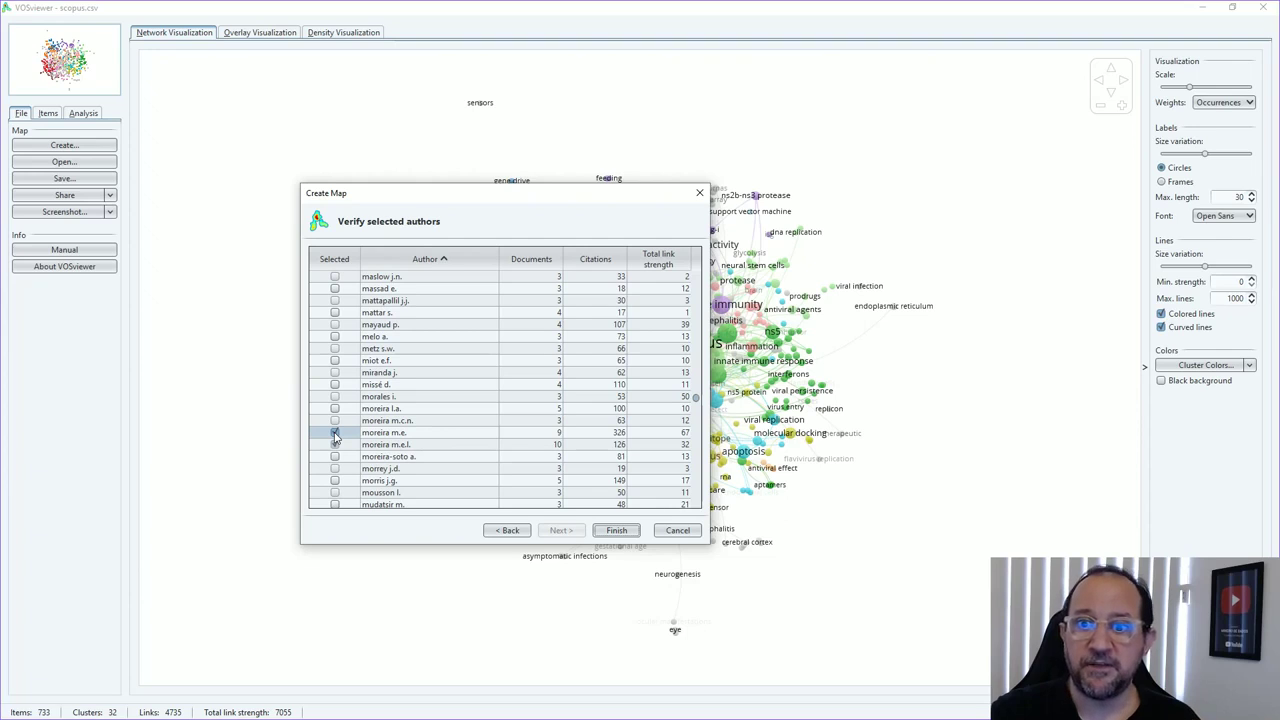
Step: Also select the longer name variant and export the selected authors to Thesaurus.txt
left_click(335, 444)
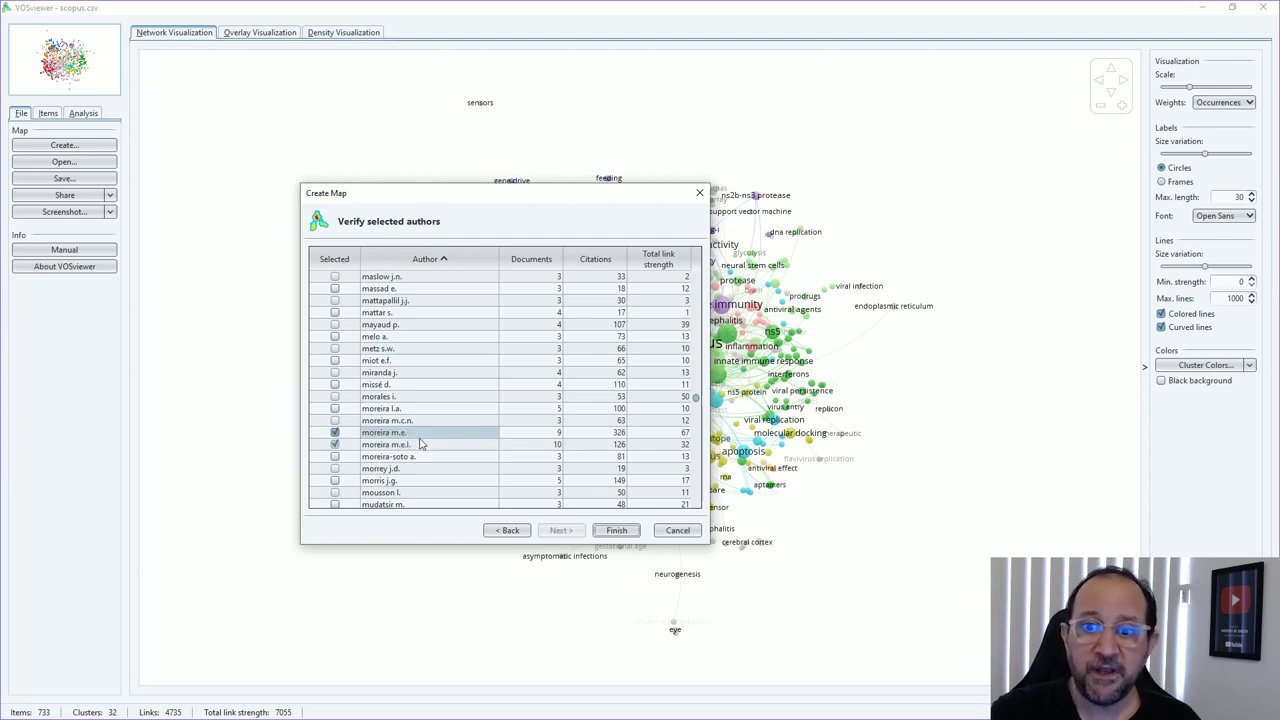
left_click(419, 444)
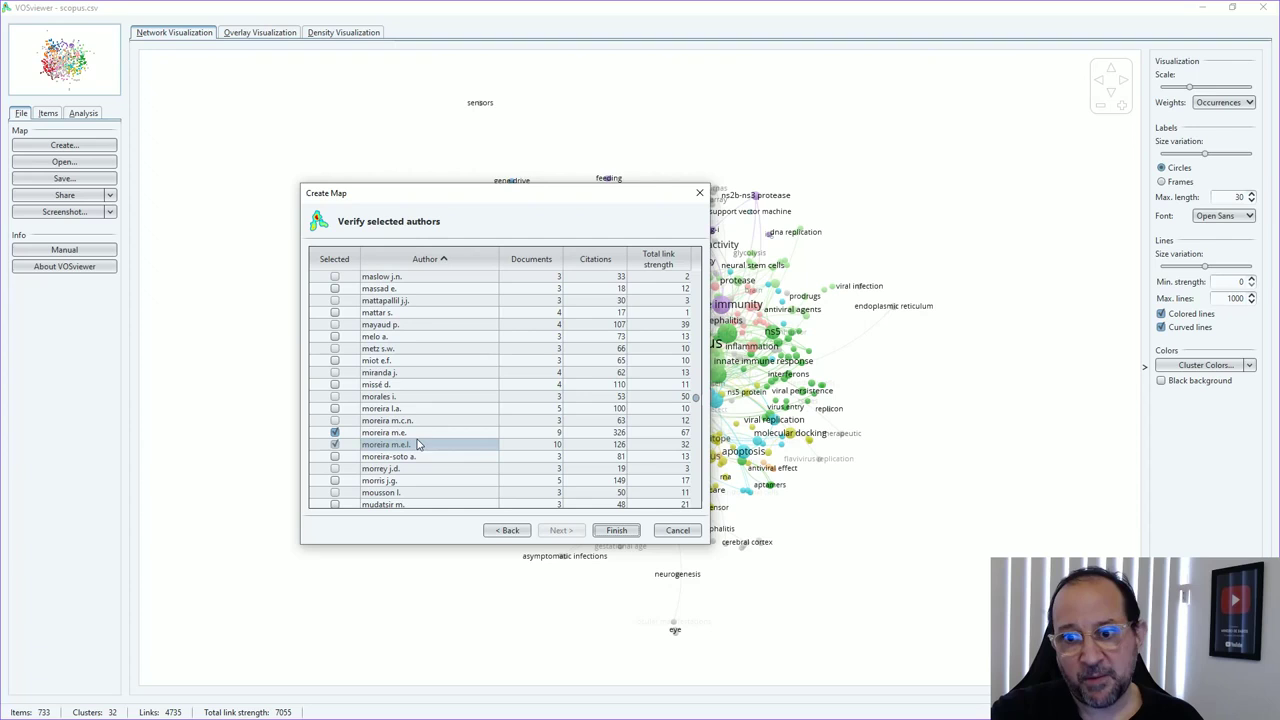
scroll(418, 444, "down", 4)
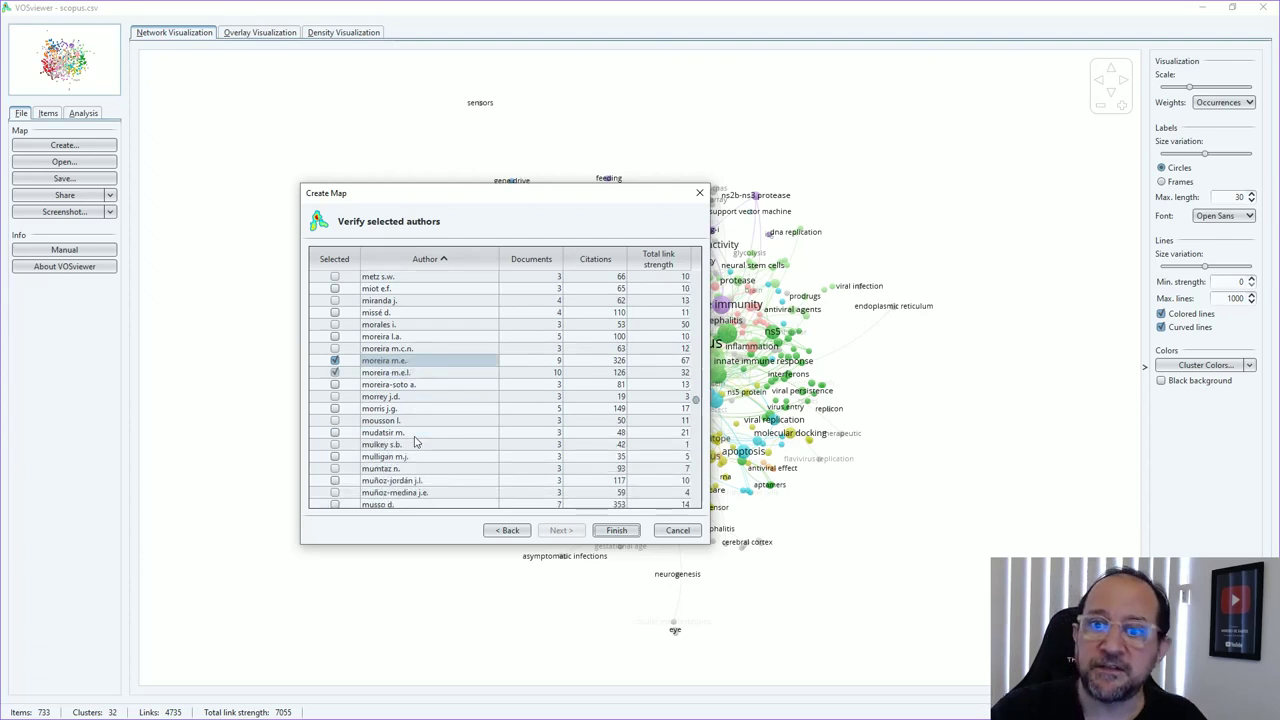
scroll(417, 442, "down", 10)
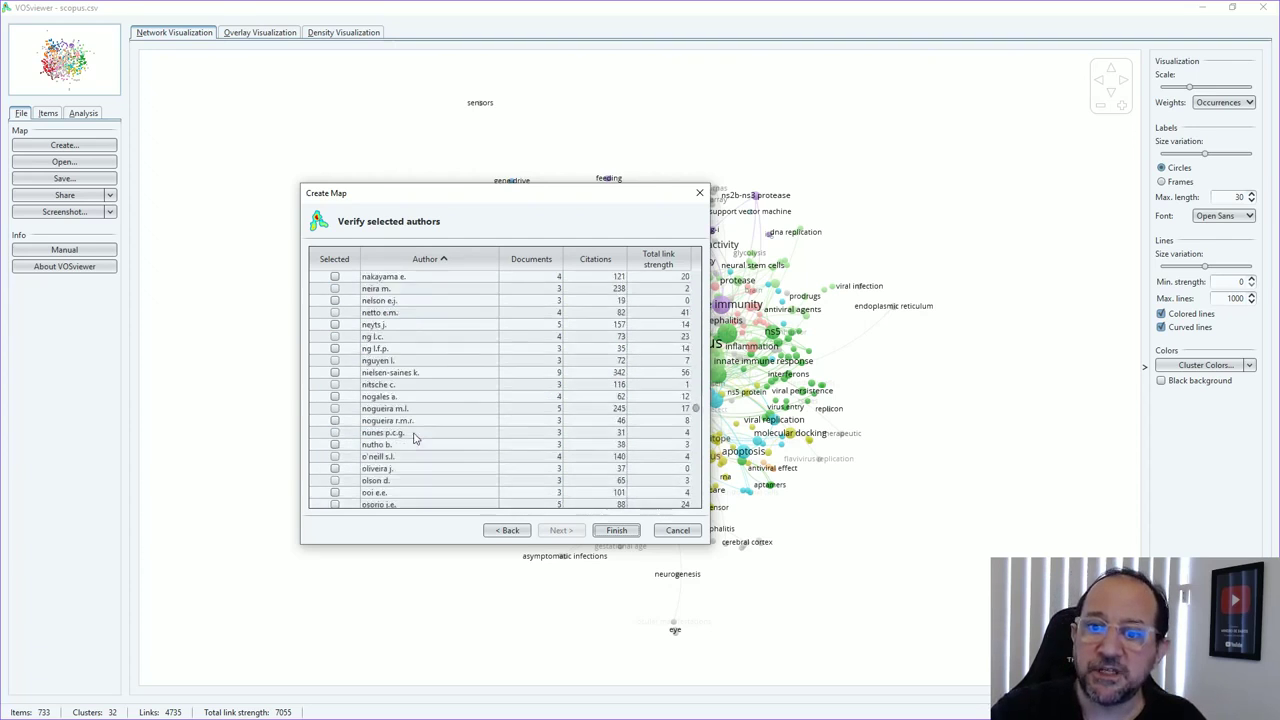
scroll(417, 437, "down", 6)
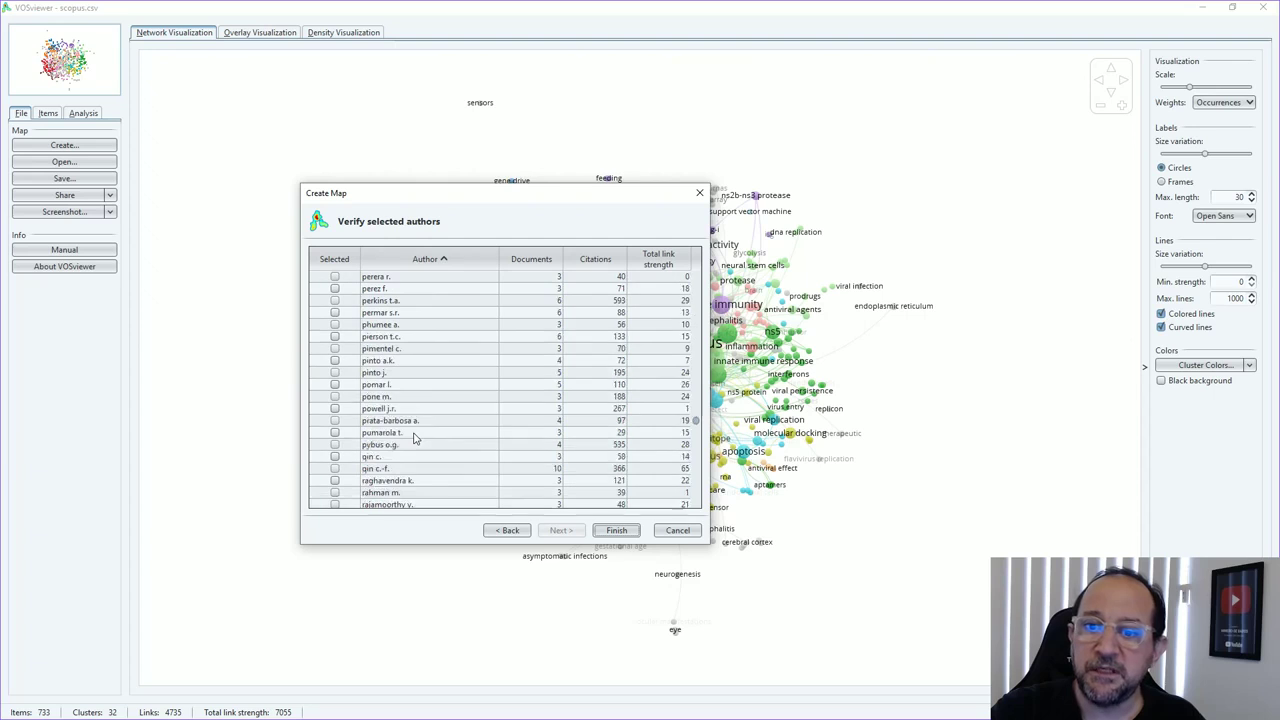
scroll(410, 437, "down", 9)
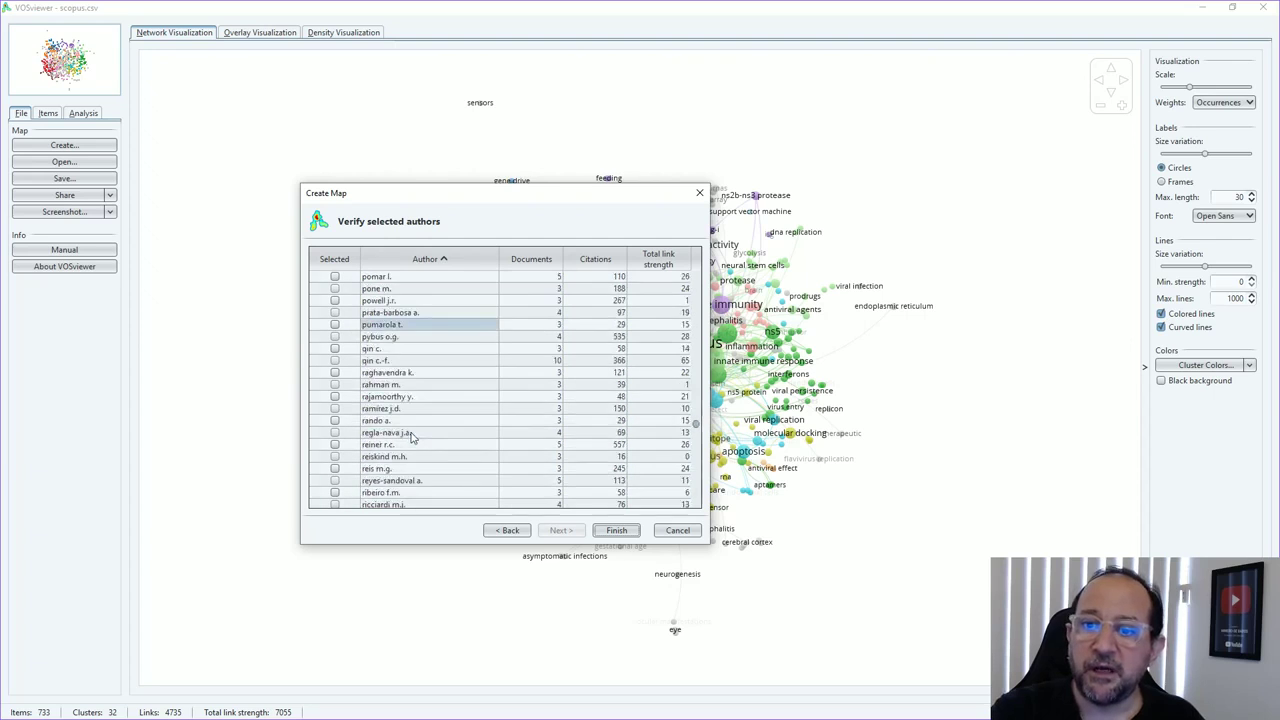
scroll(410, 437, "down", 3)
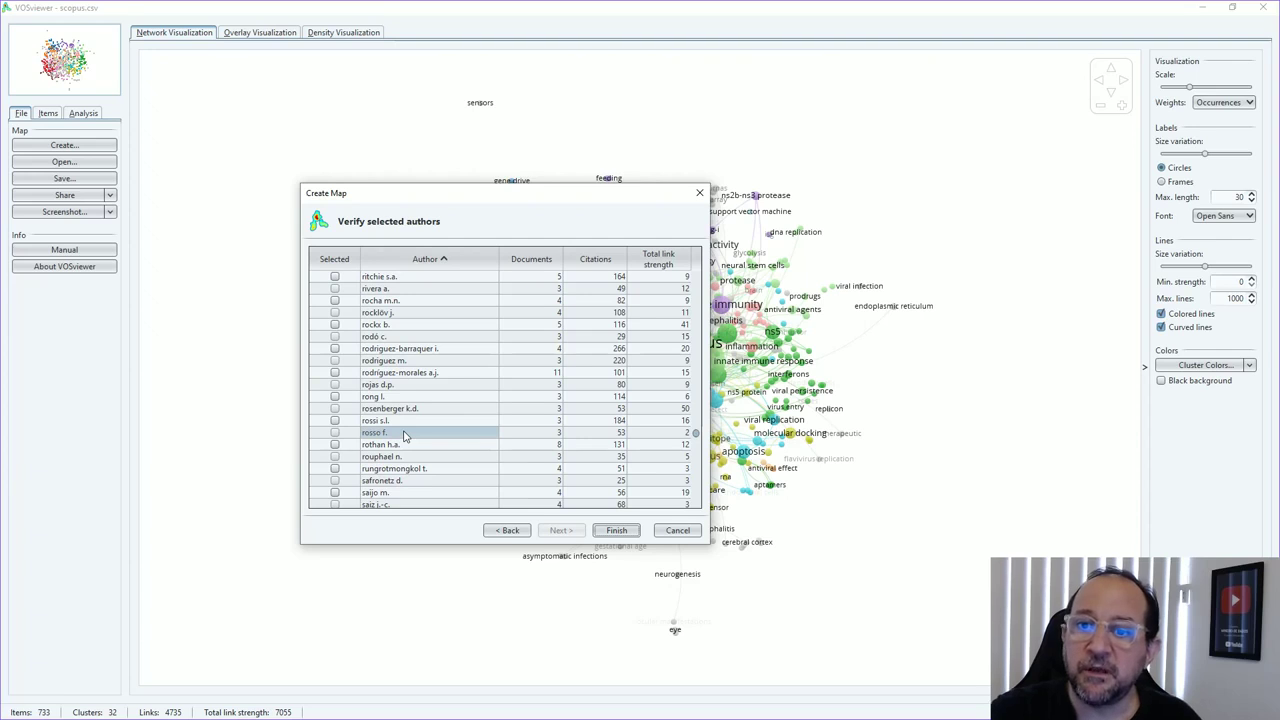
scroll(408, 434, "down", 20)
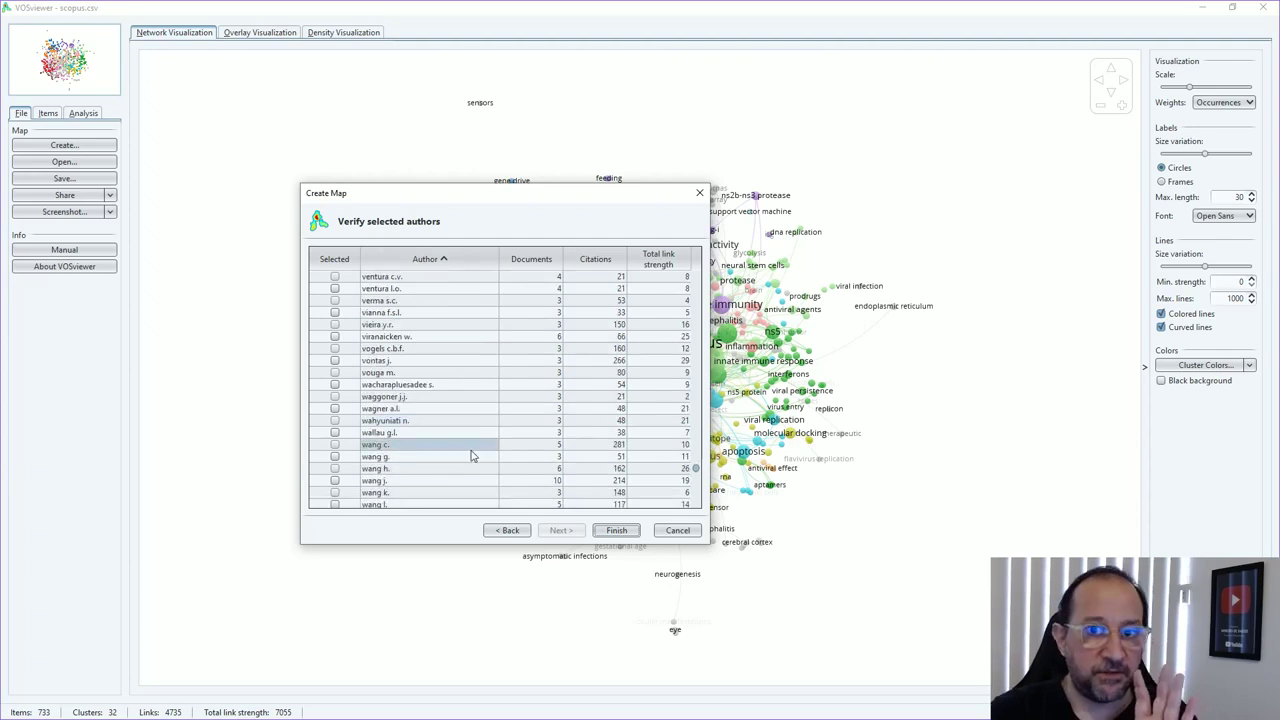
right_click(460, 355)
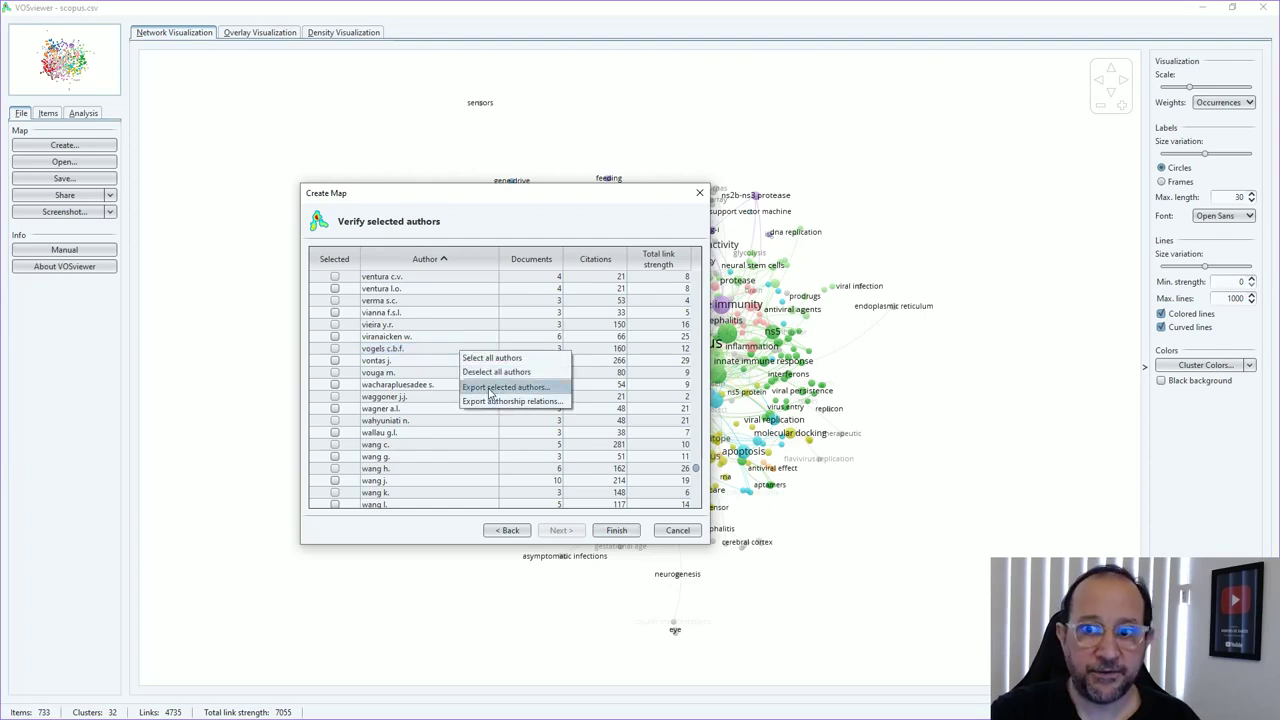
left_click(490, 390)
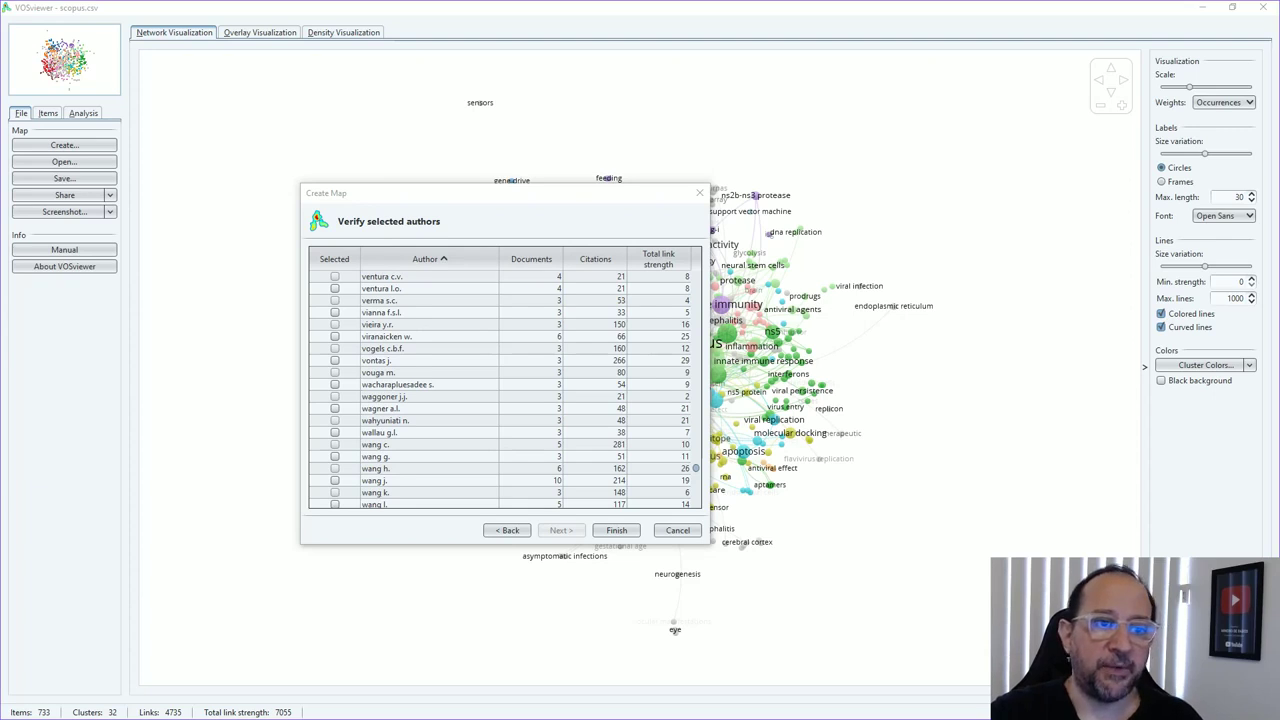
Step: Copy the exported author table from Thesaurus.txt into cell A1 of a blank Excel sheet
key("alt+Tab")
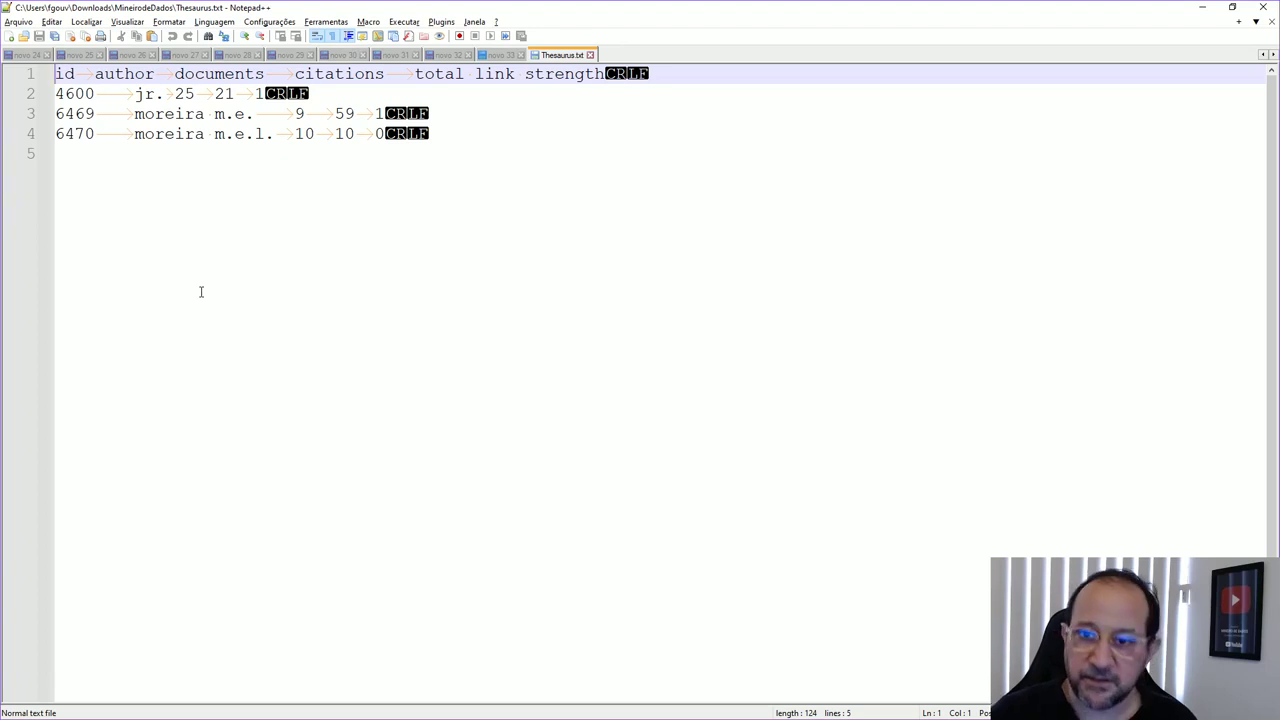
key("shift+Down")
key("shift+Down")
key("shift+Down")
key("shift+Down")
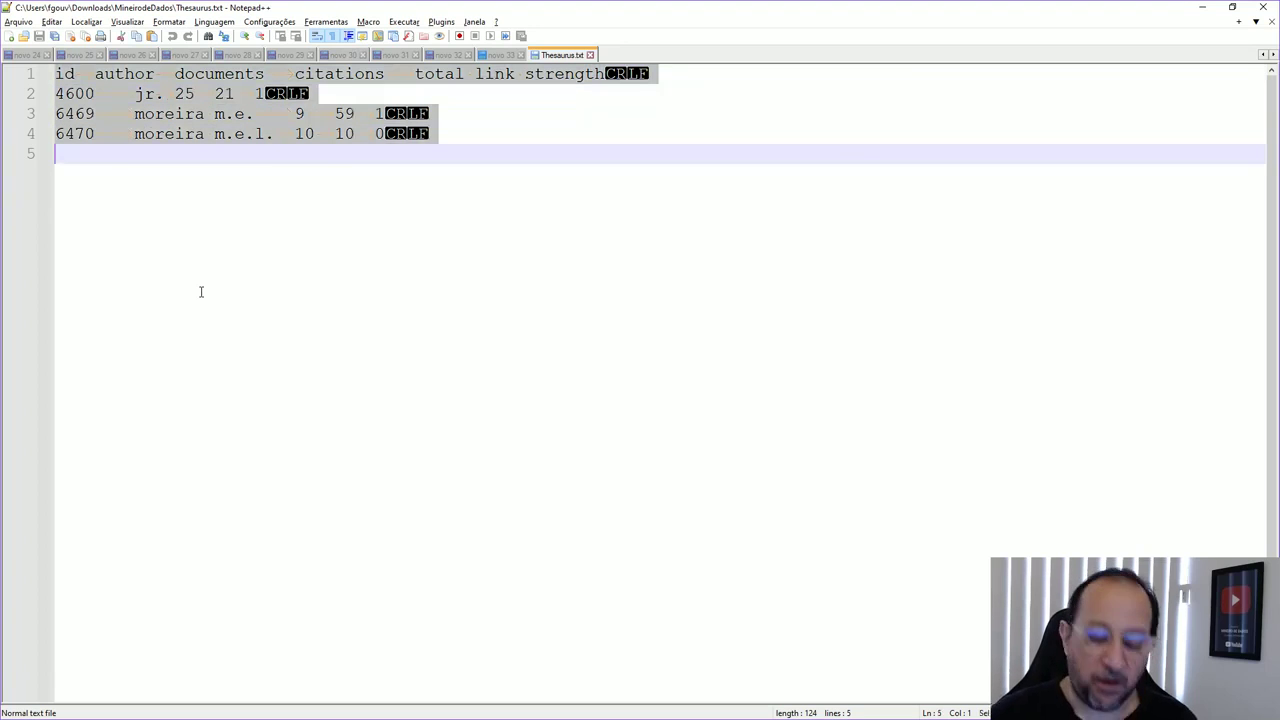
key("alt+Tab")
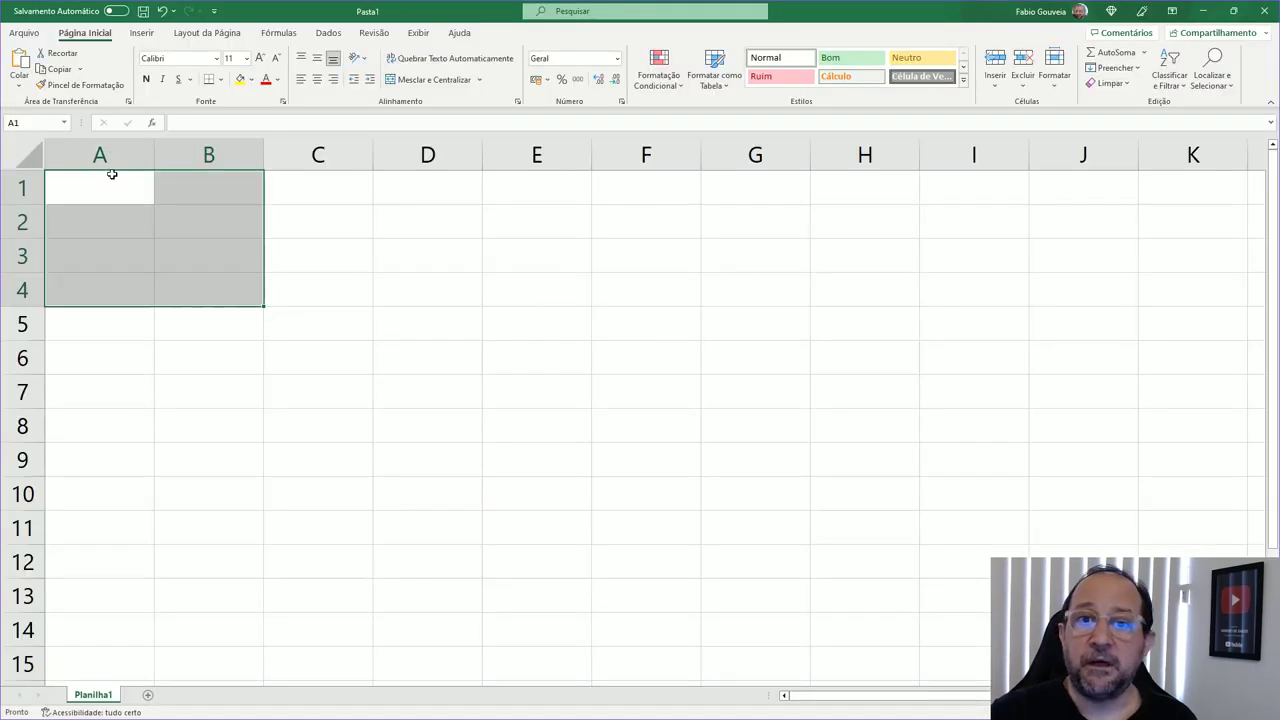
left_click(112, 176)
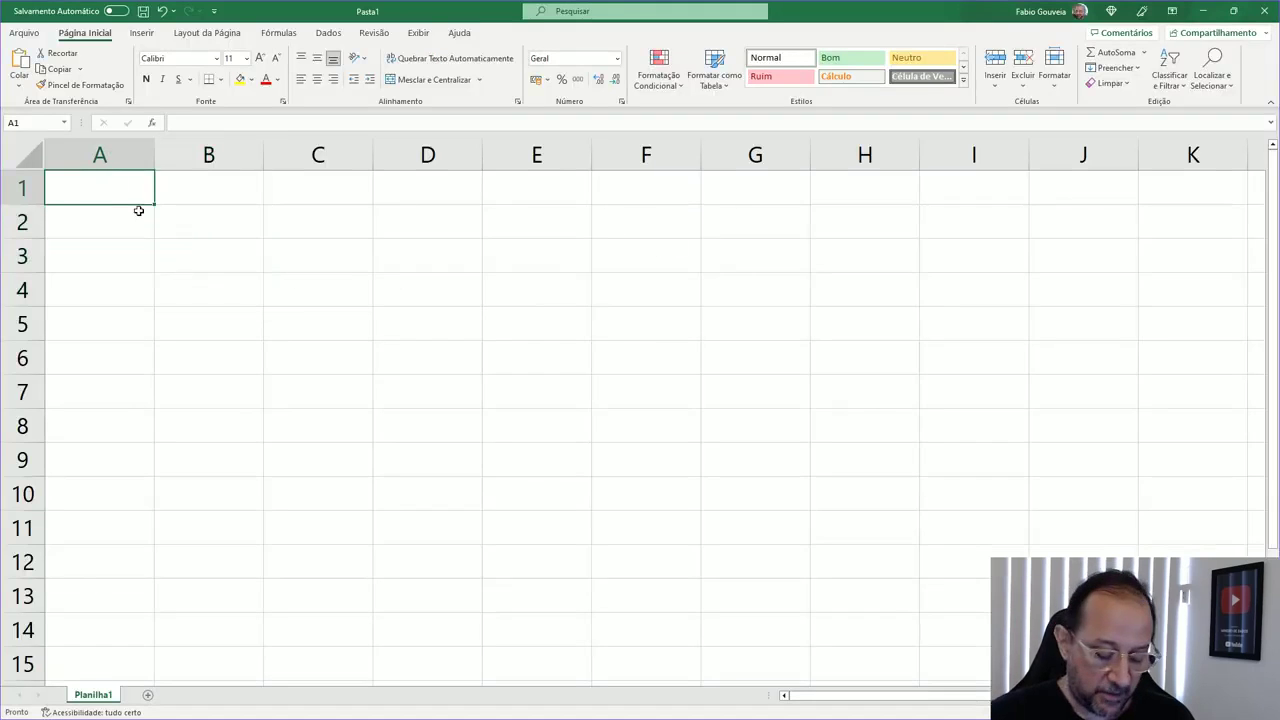
type("id\tauthor\tdocument\tcitations\ttotal link strength 4600\tjr.\t25\t21\t1 6469\tmoreira m\t9\t59\t1 6470\tmoreira m\t10\t10\t0")
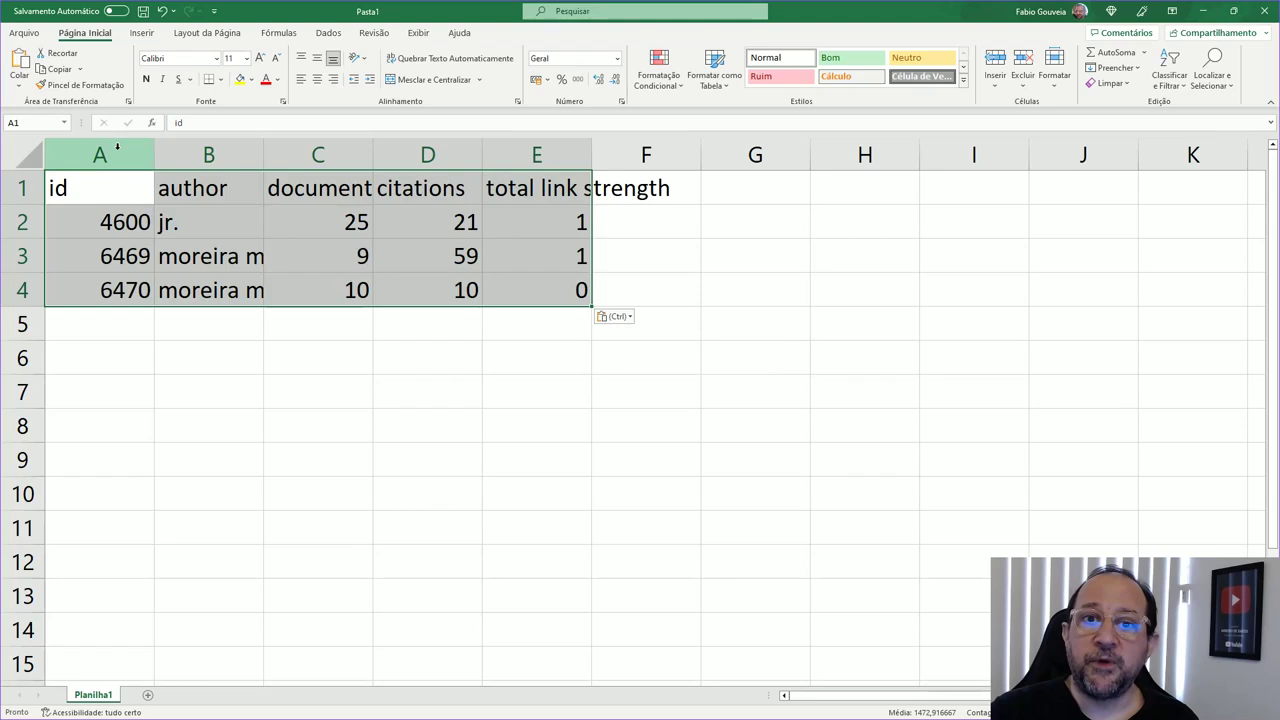
Step: Delete the id, documents, citations and total link strength columns, leaving only author names
left_click(117, 147)
left_click(316, 151, "ctrl")
left_click(420, 151, "ctrl")
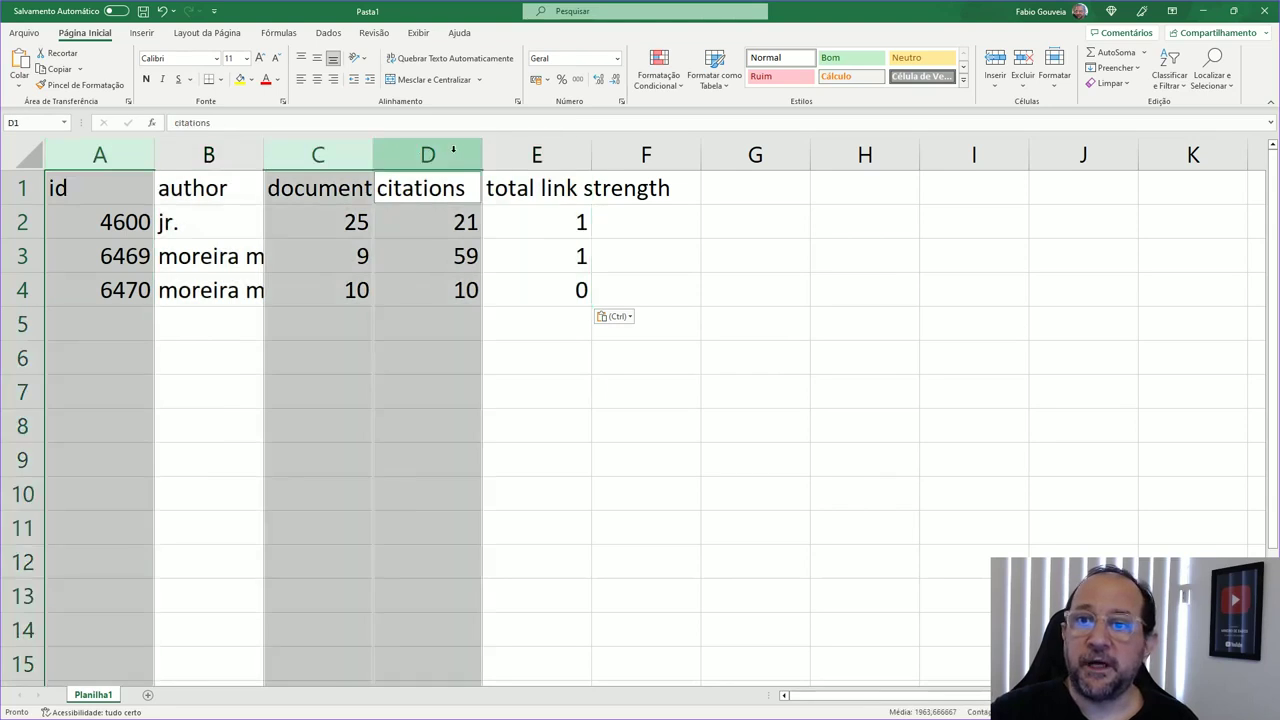
left_click(558, 153, "ctrl")
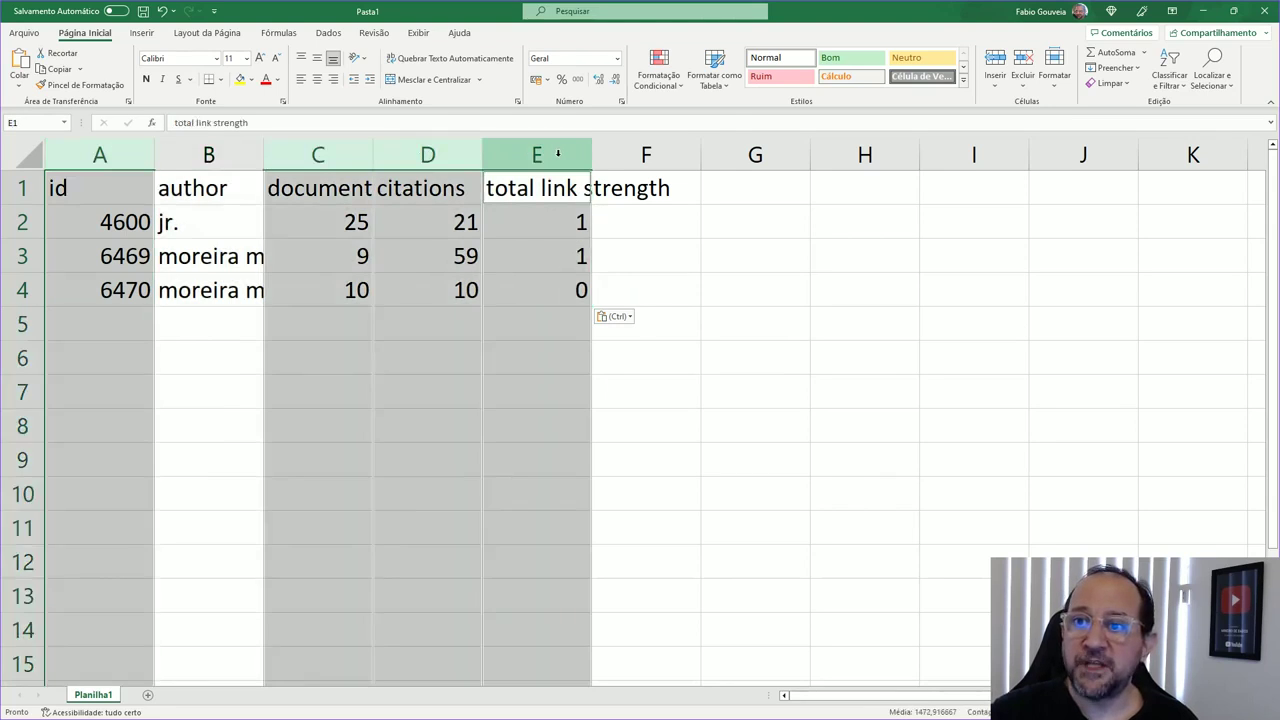
right_click(558, 153)
left_click(617, 309)
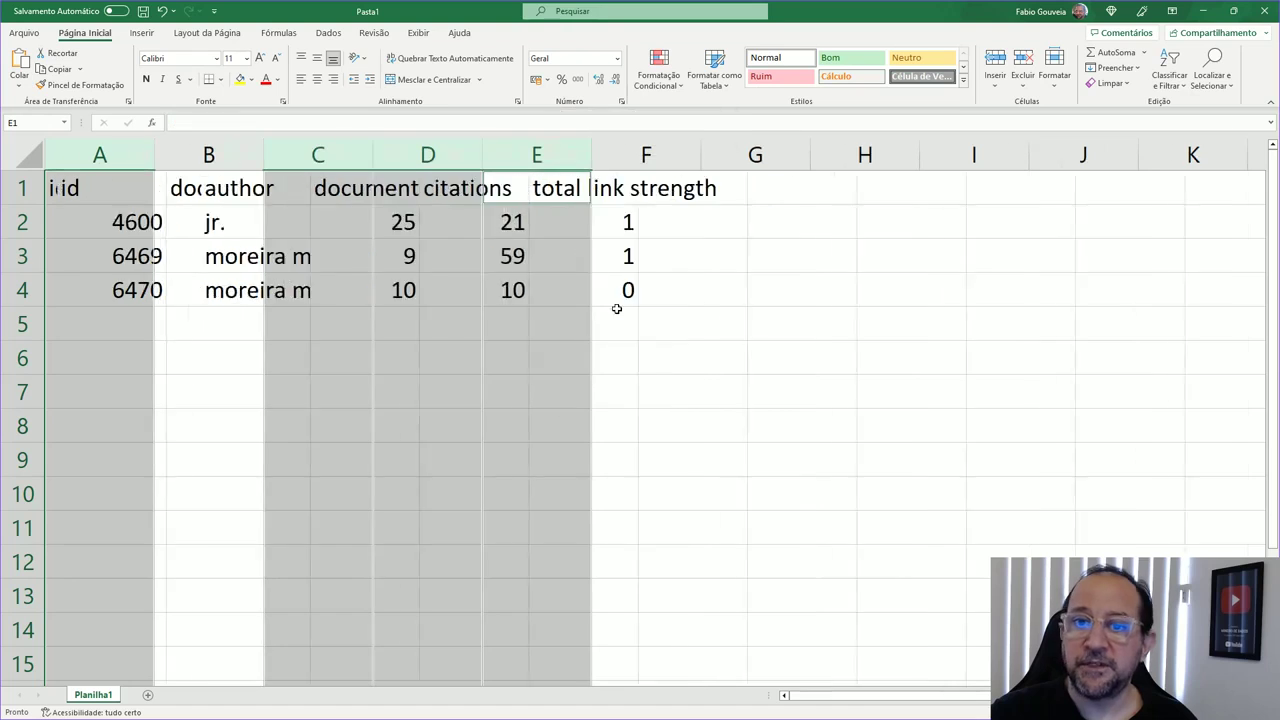
left_click(112, 190)
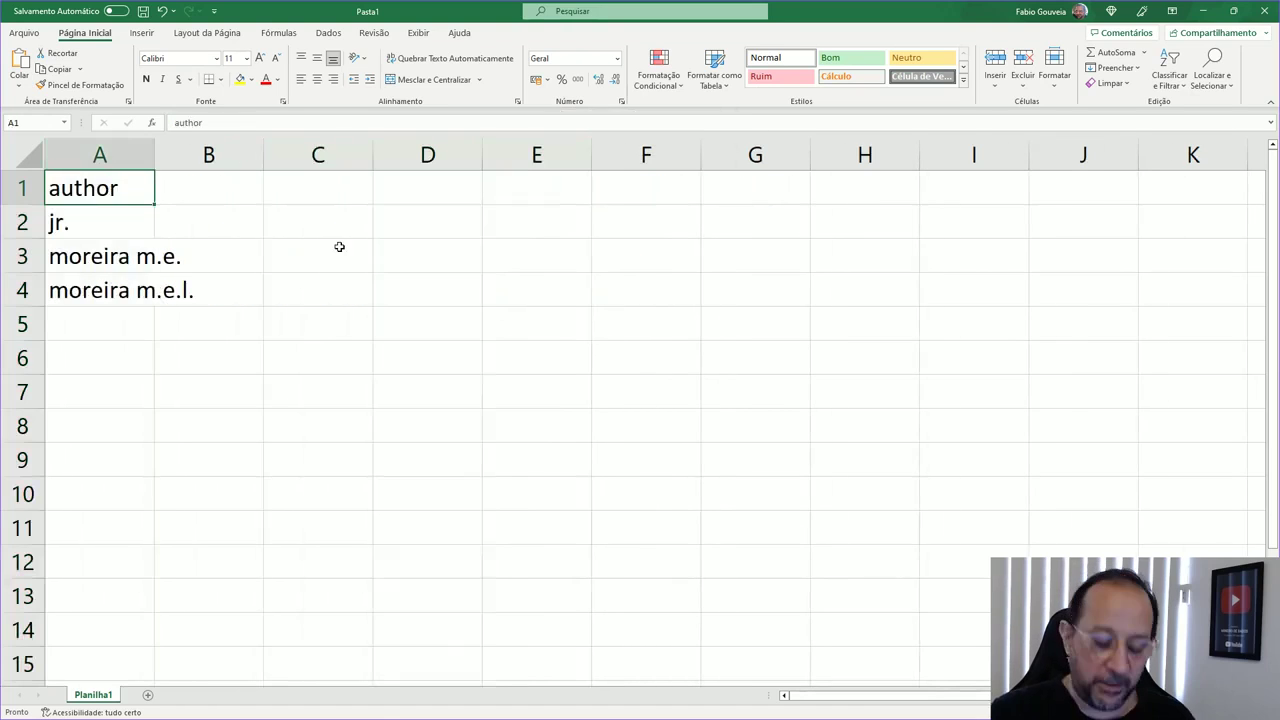
Step: Widen column A and add the headers 'Label' in A1 and 'Replace by' in B1
left_click_drag(154, 156, 229, 156)
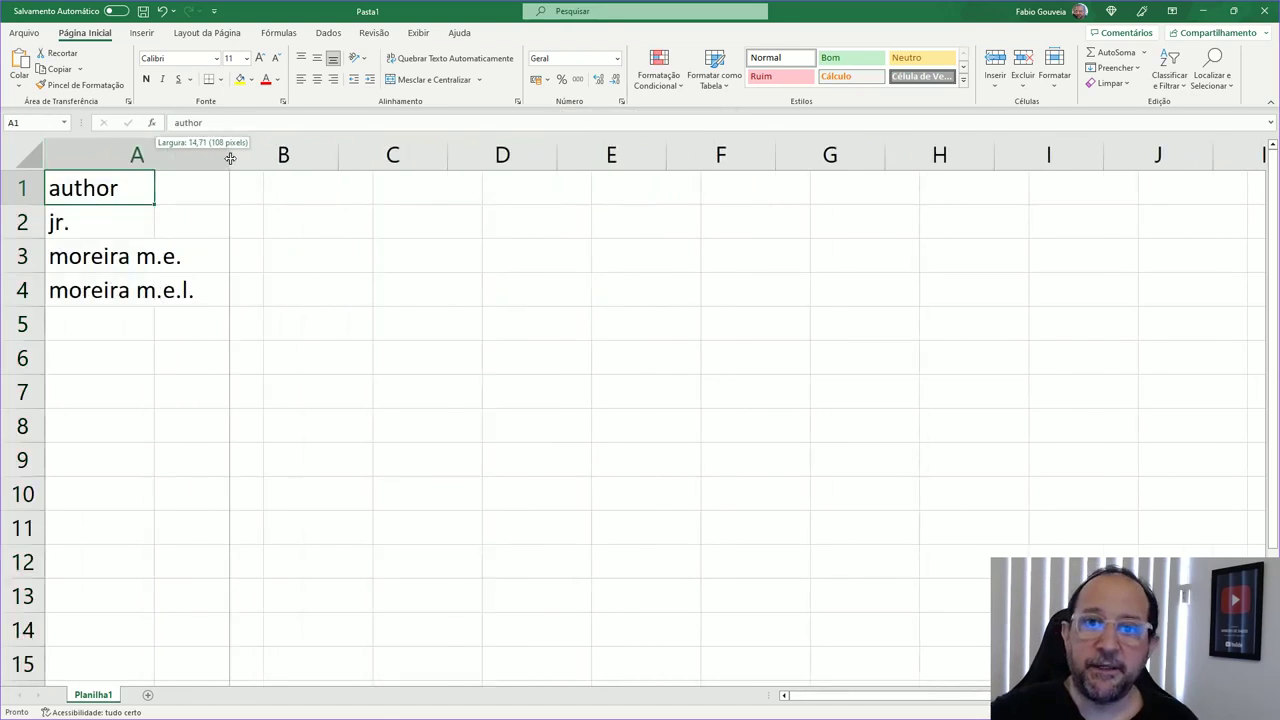
type("Label")
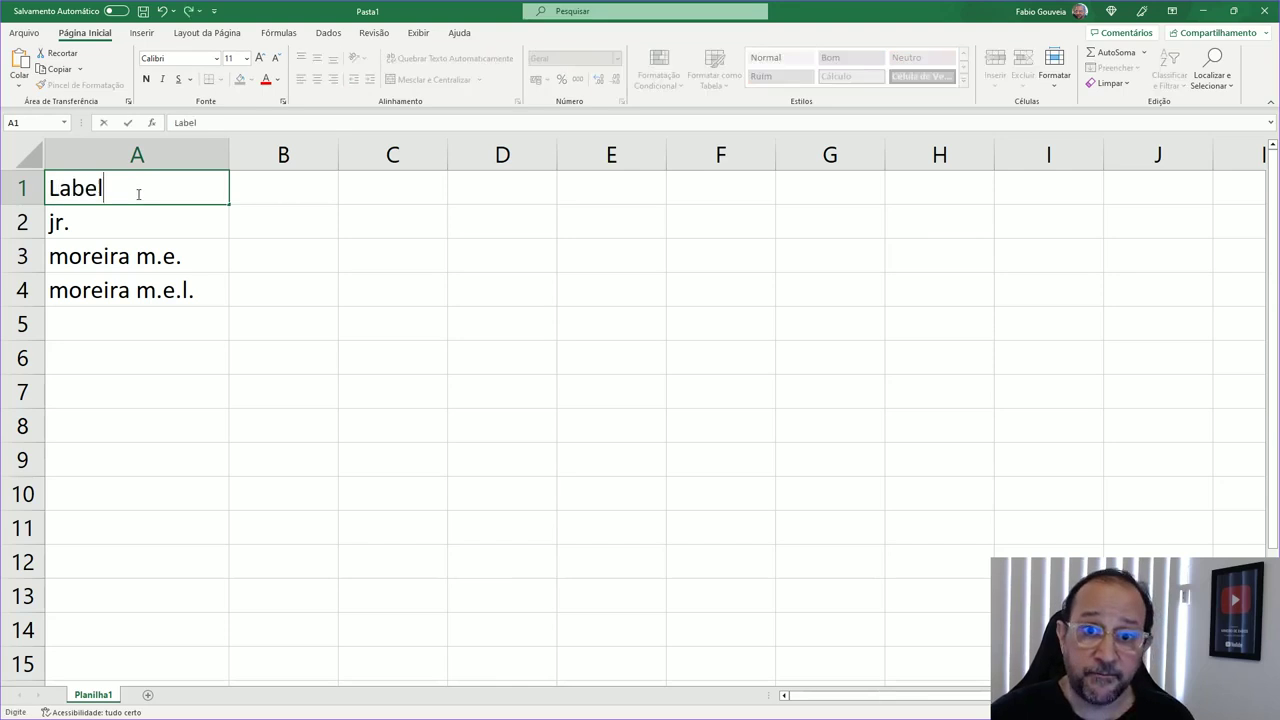
key("Tab")
type("Re")
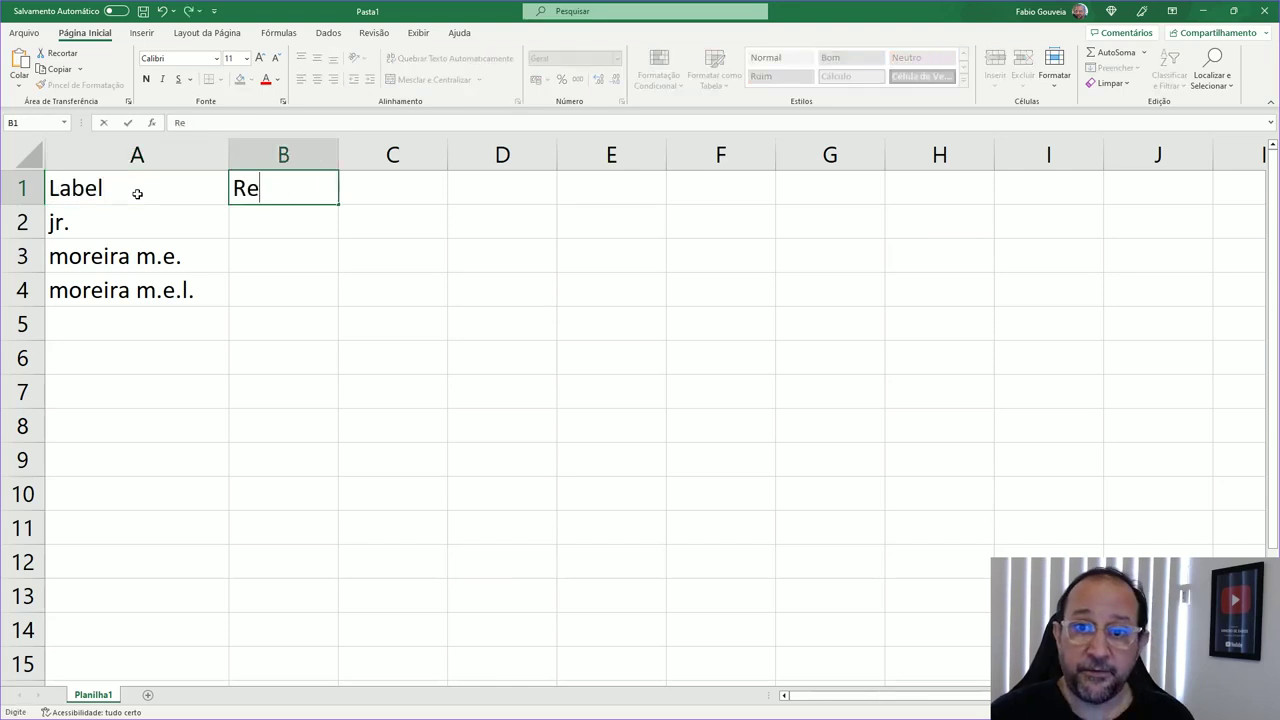
type("place vy")
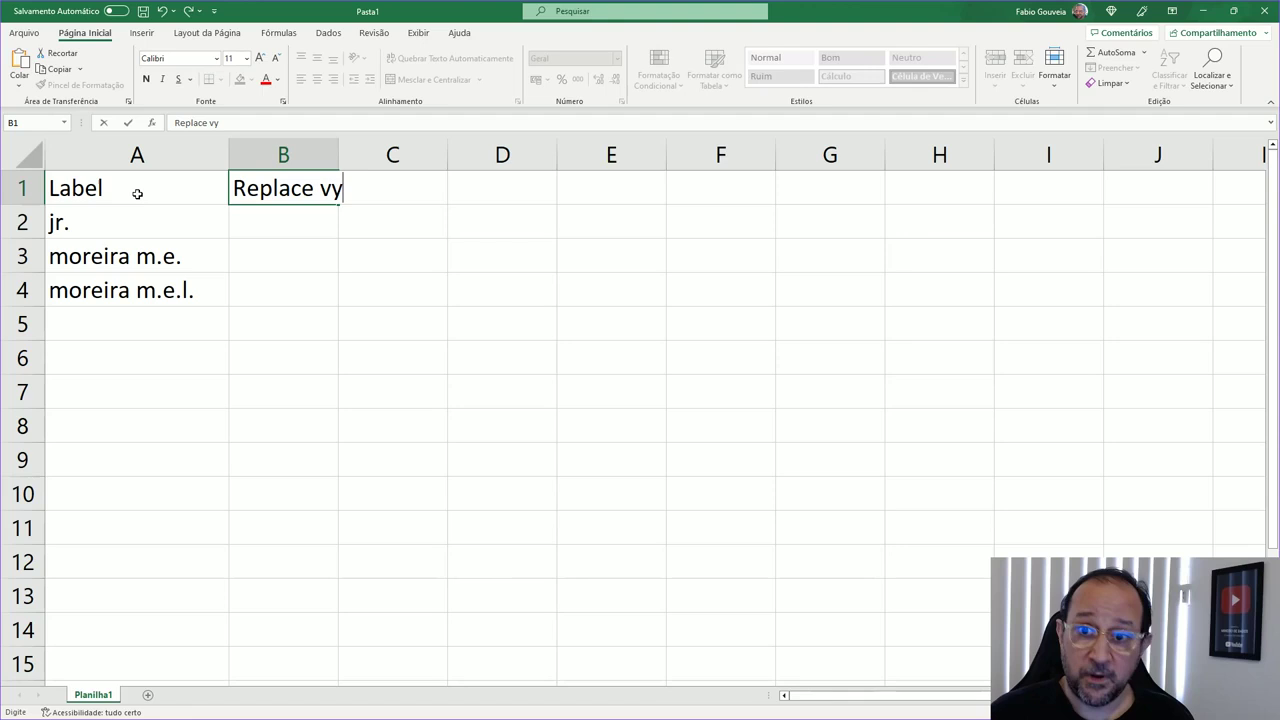
key("BackSpace")
key("BackSpace")
type("b")
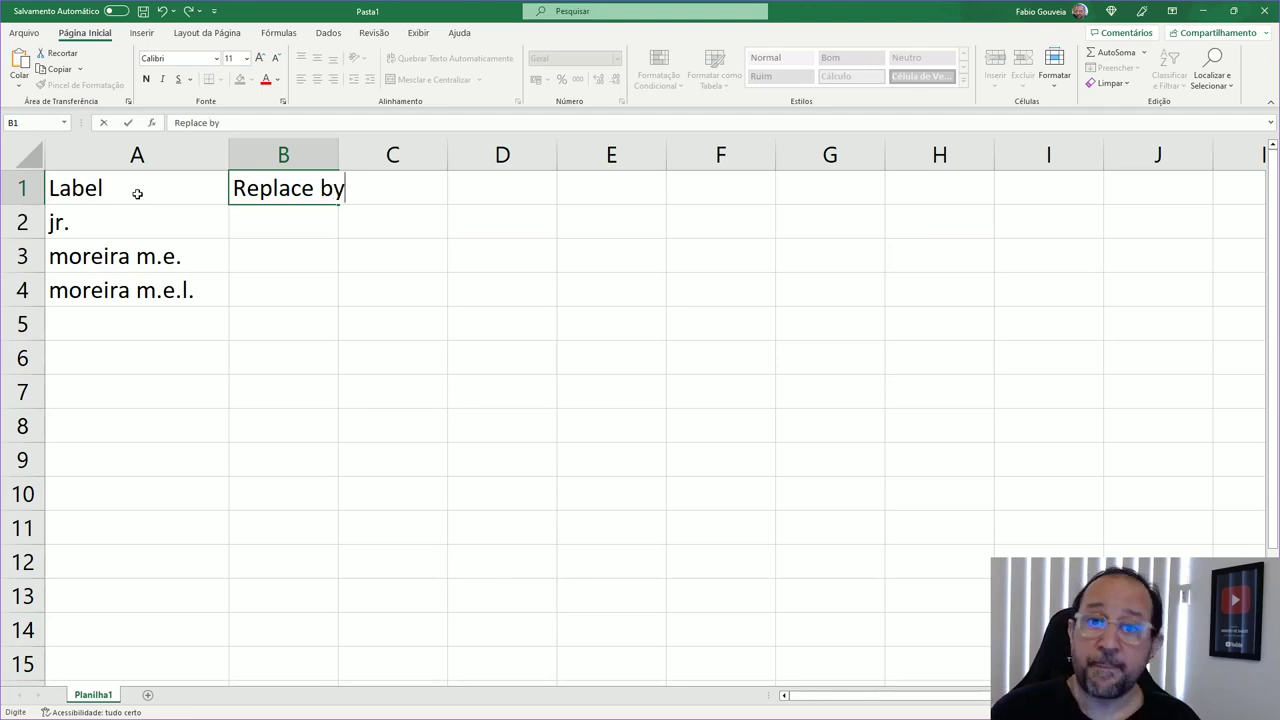
key("Return")
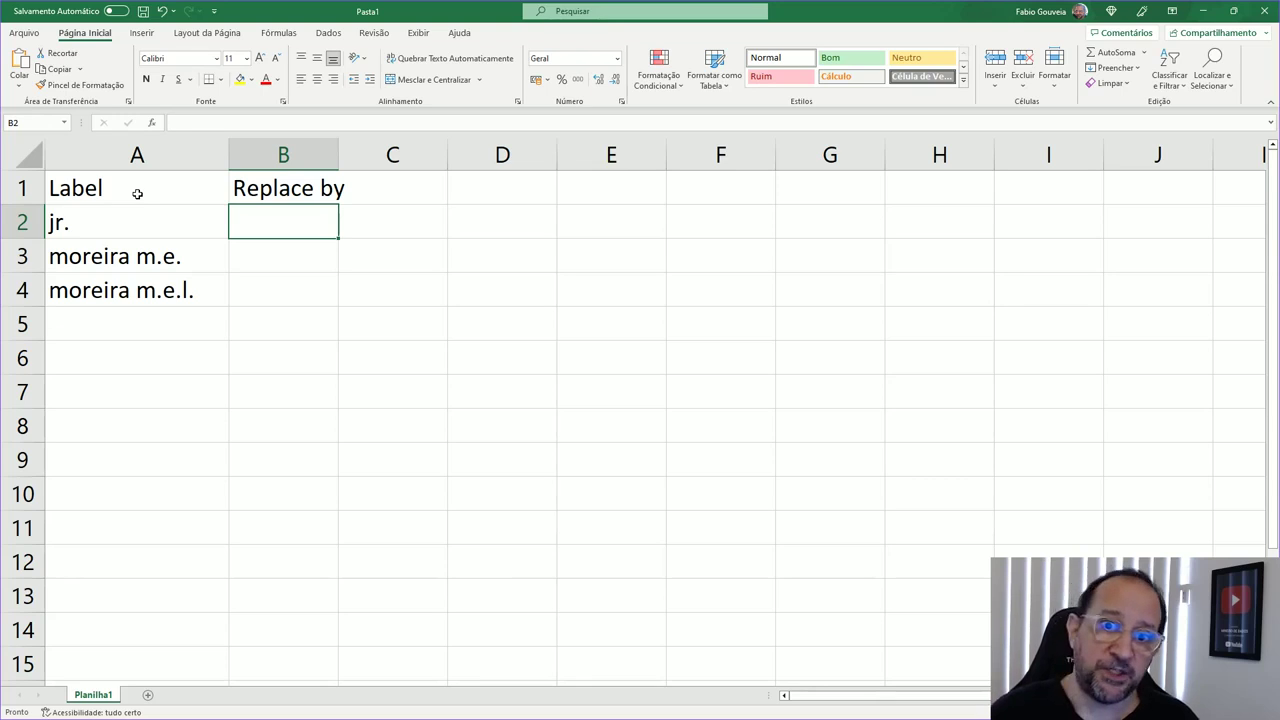
Step: Put moreira m.e.l. in B3 as the replacement for moreira m.e., clearing its original row
key("Down")
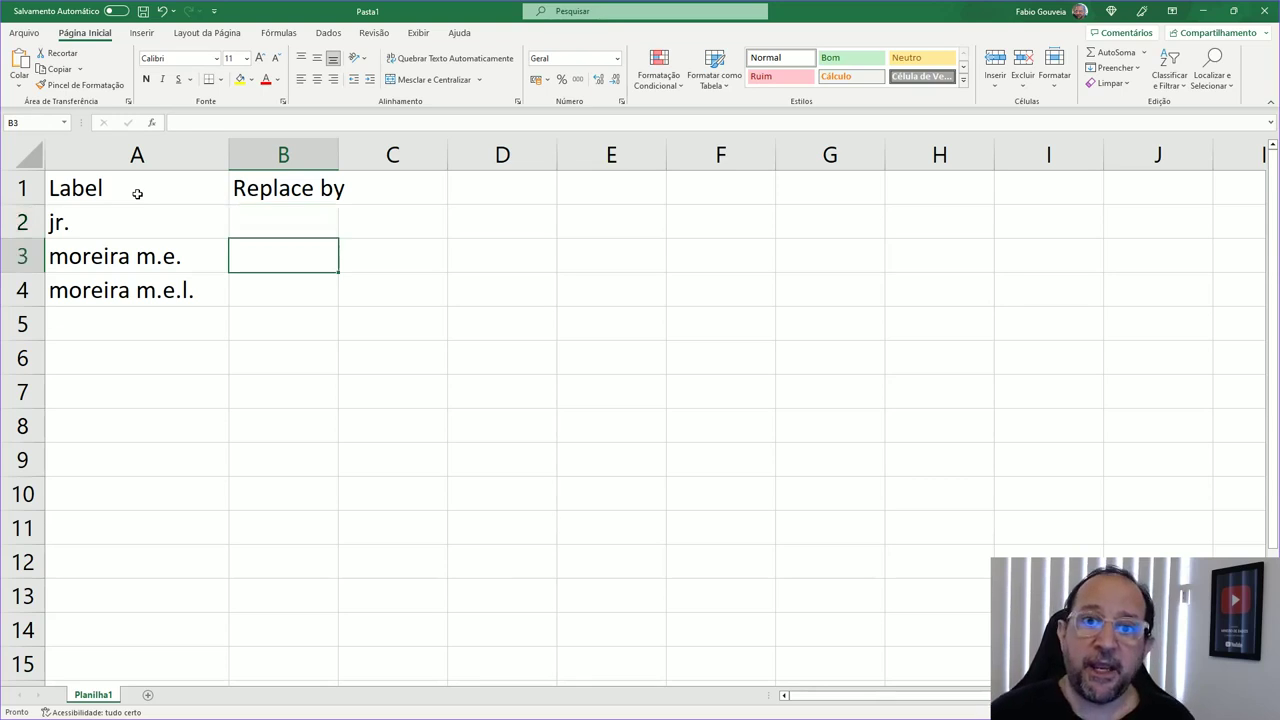
key("Left")
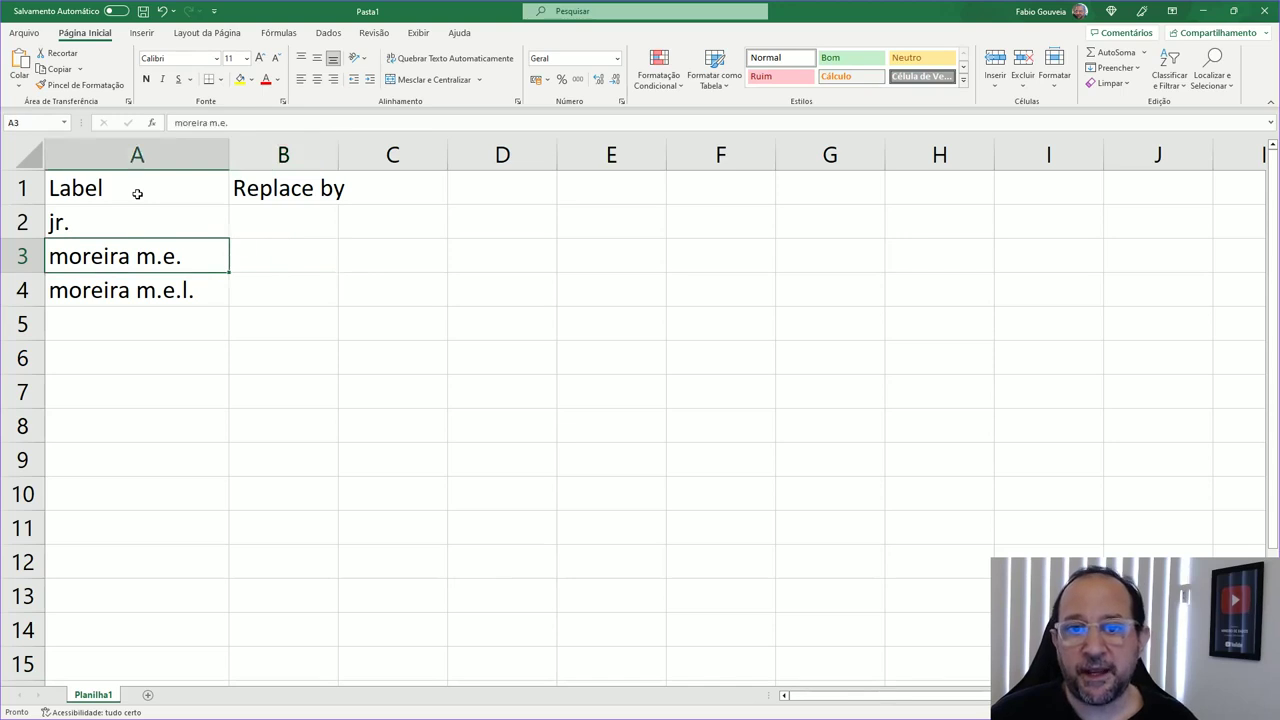
key("Down")
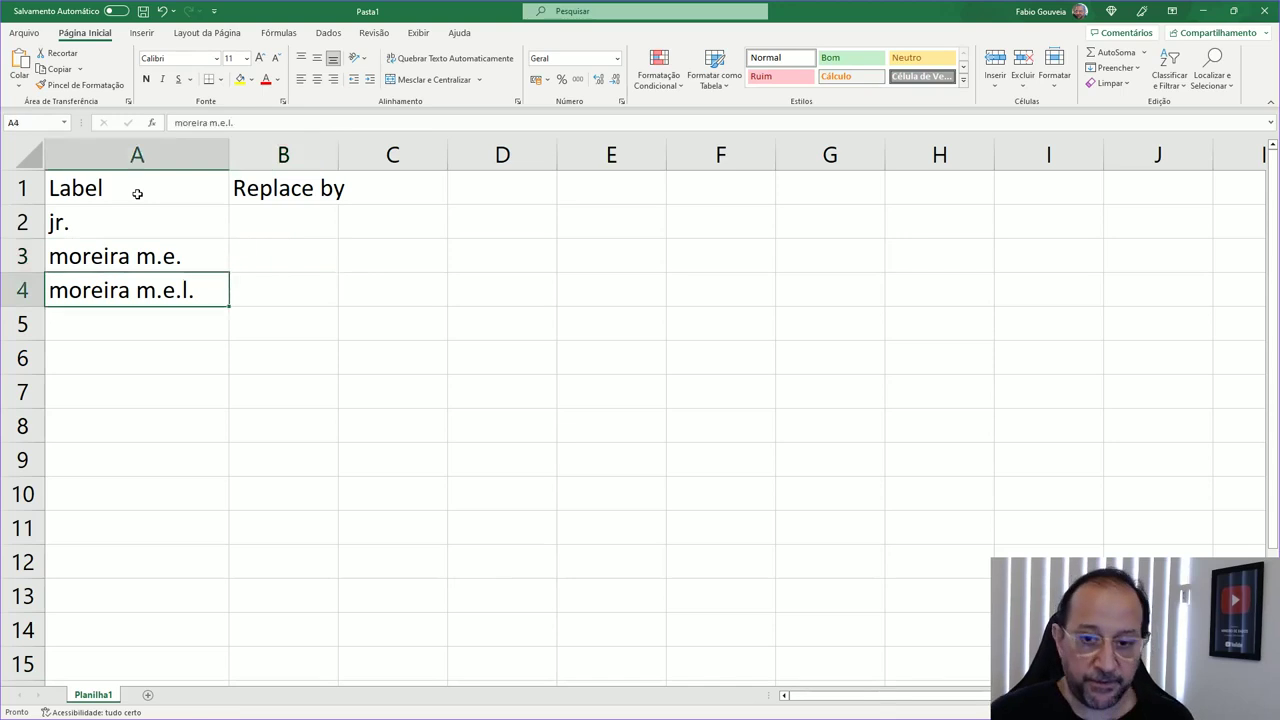
key("ctrl+c")
key("Up")
key("Right")
key("ctrl+v")
key("Down")
key("Left")
key("Delete")
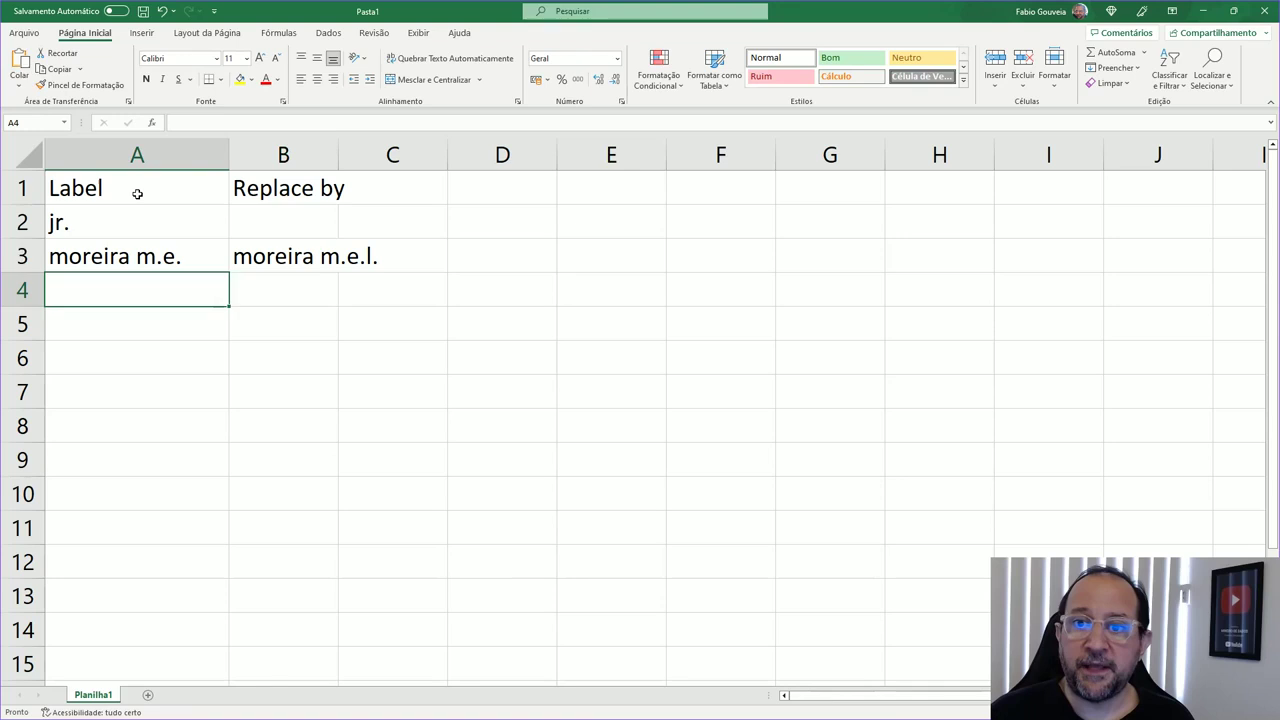
key("Up")
key("Right")
key("Right")
key("Left")
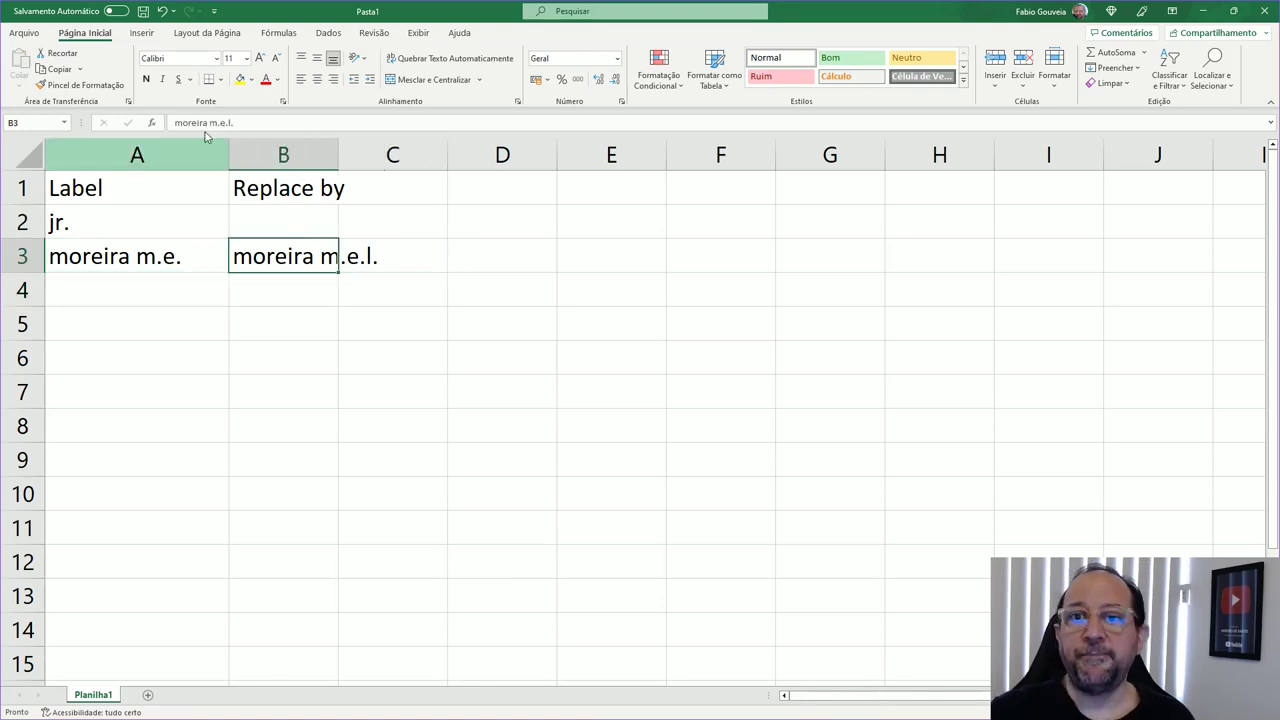
left_click_drag(338, 155, 405, 155)
left_click(112, 185)
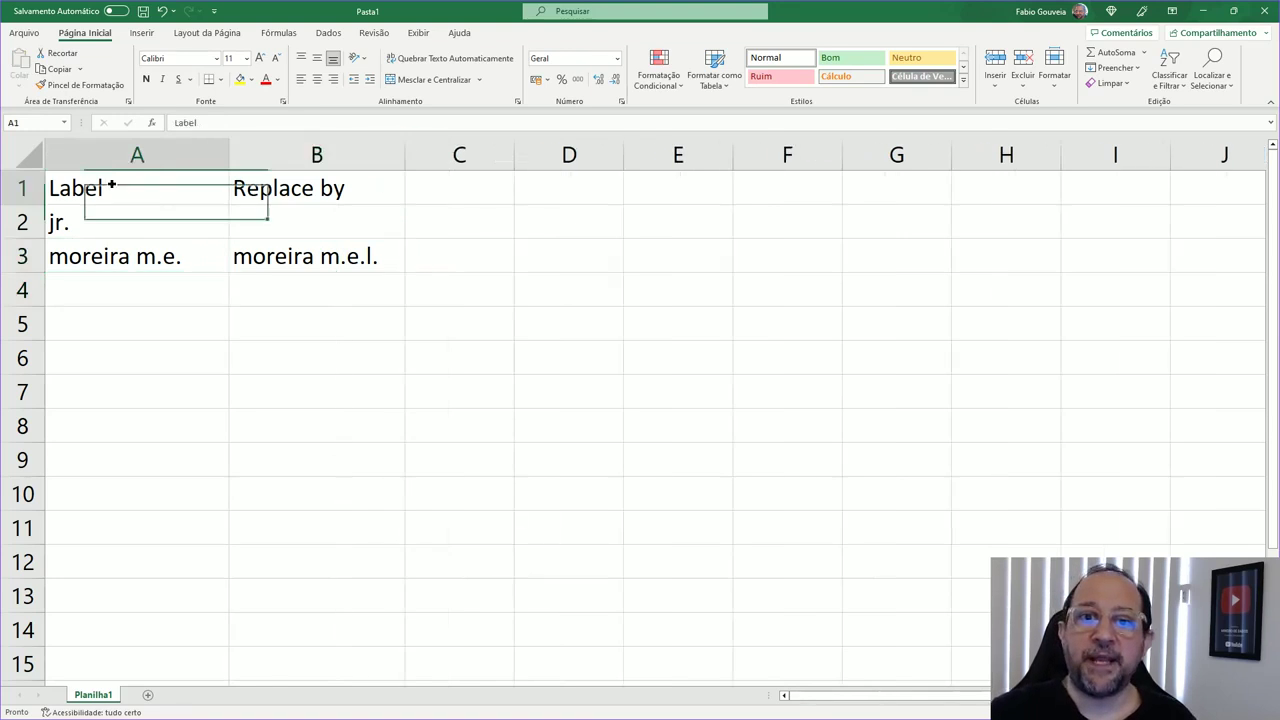
Step: Paste the A1:B3 Label/Replace by table over Thesaurus.txt's contents in Notepad++ and save
left_click_drag(112, 185, 302, 257)
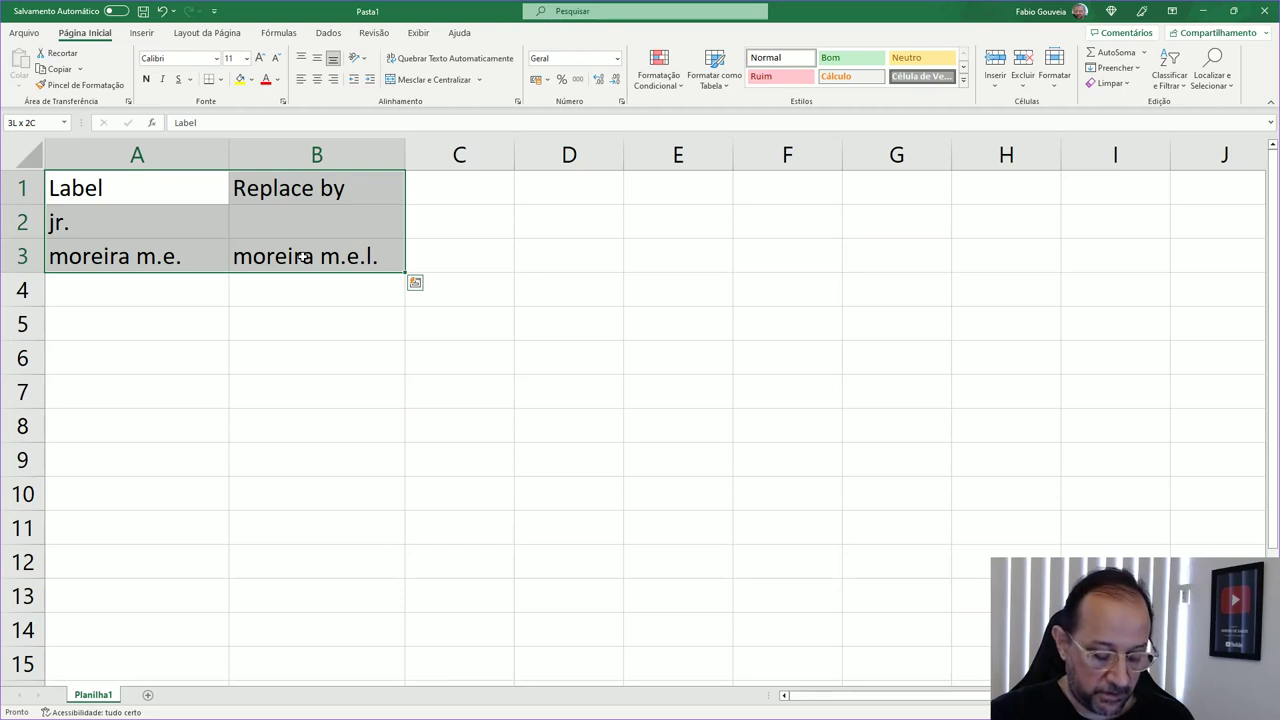
key("ctrl+c")
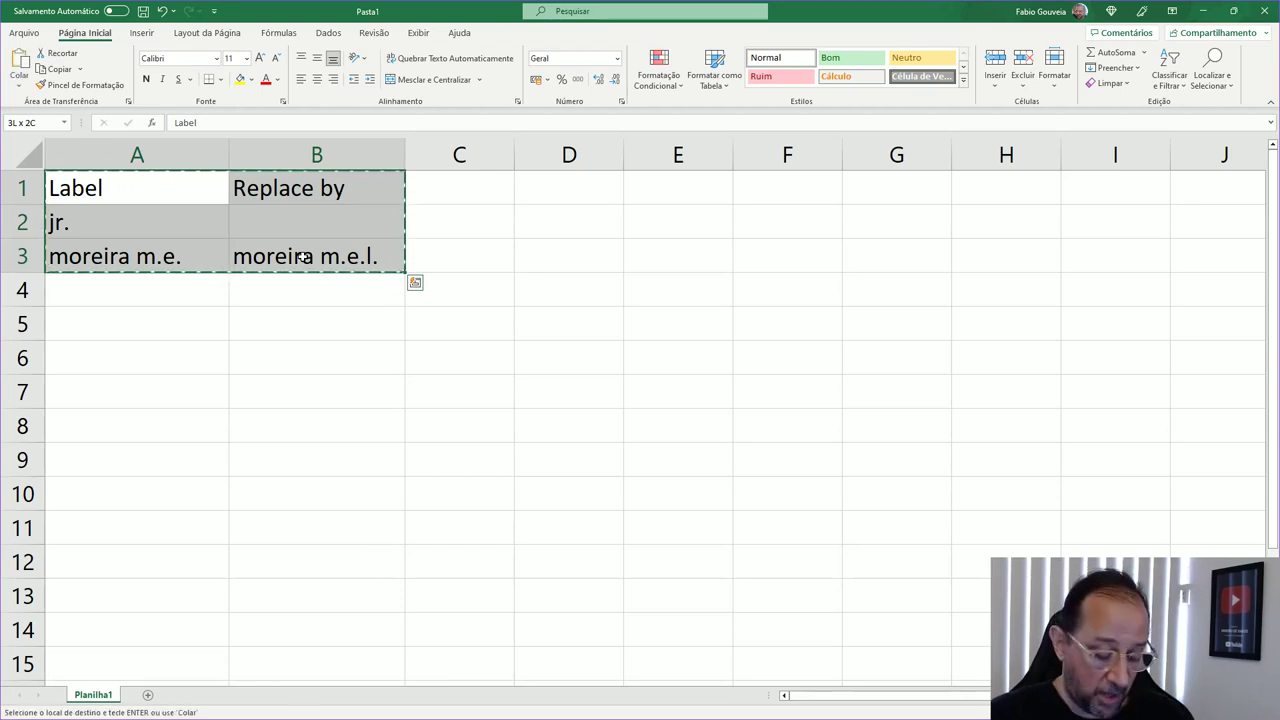
key("alt+Tab")
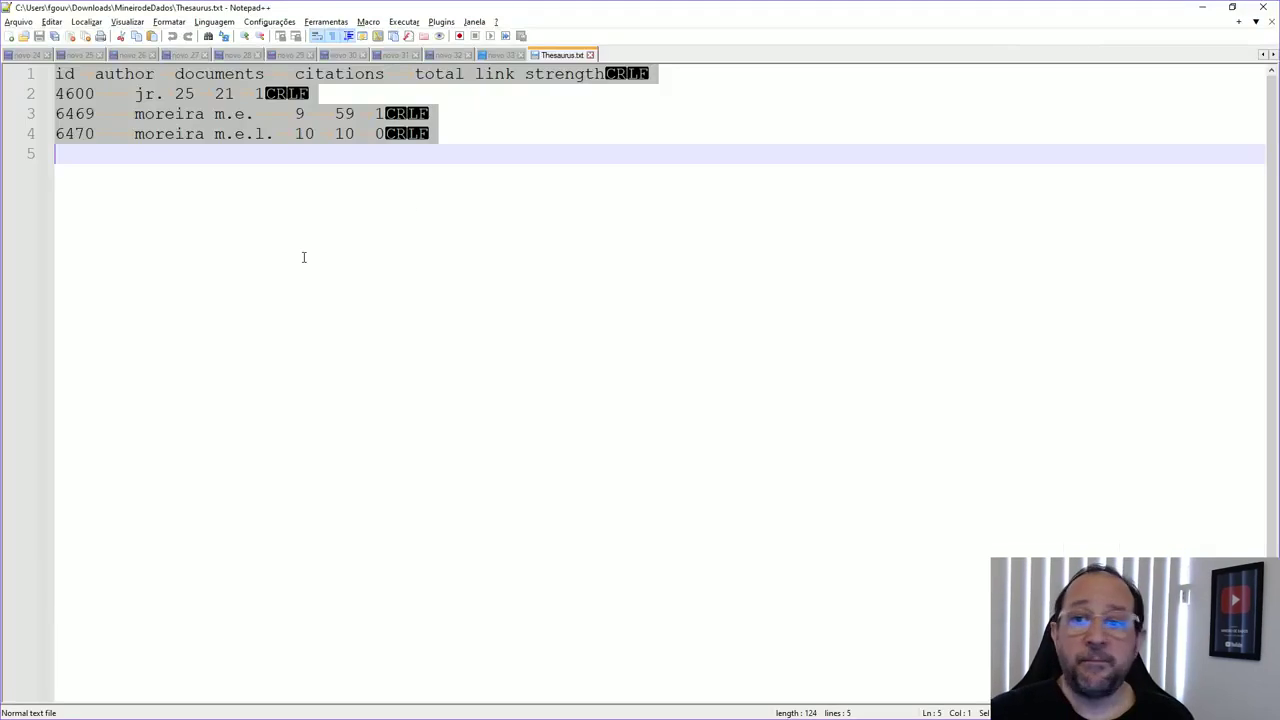
key("ctrl+v")
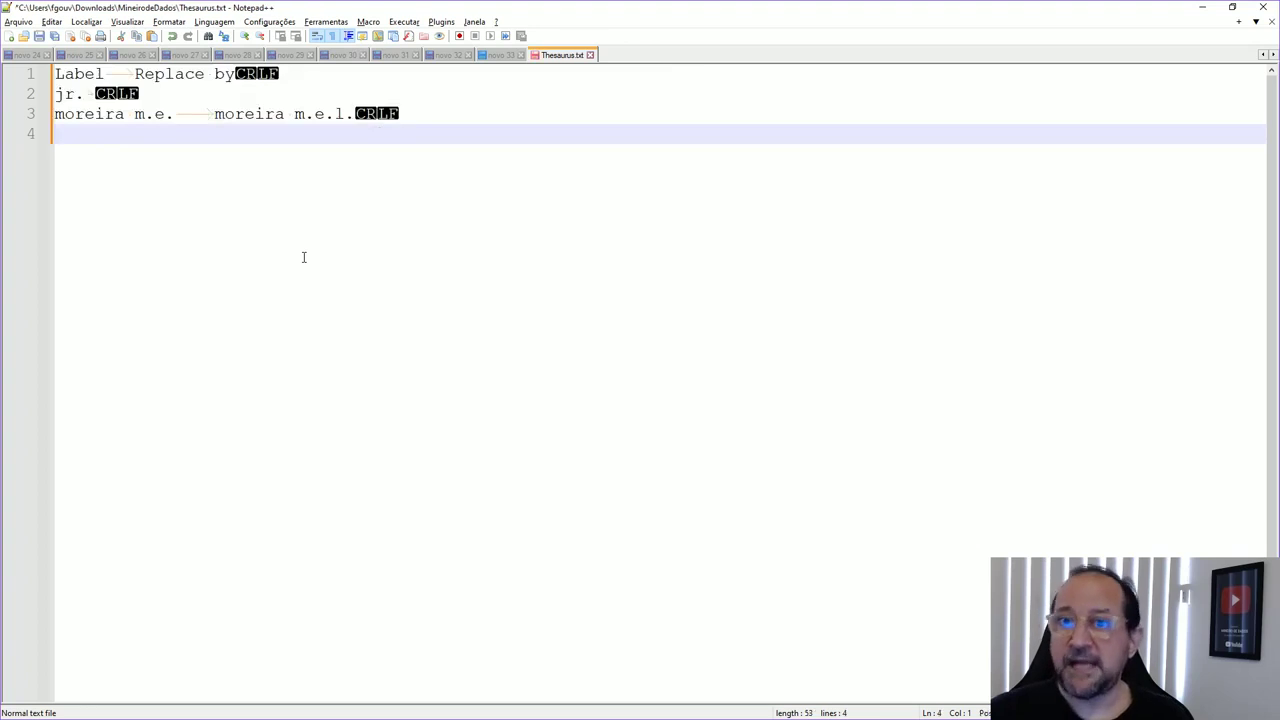
left_click(39, 36)
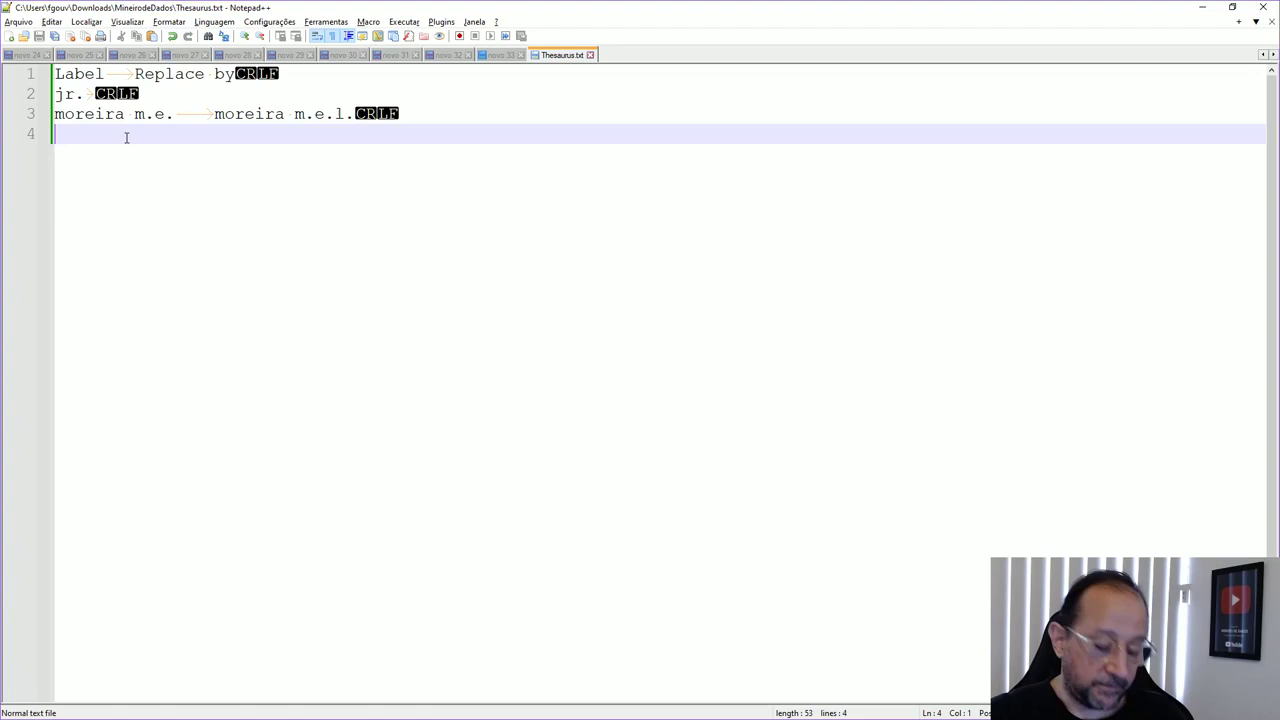
Step: Go back to the analysis-type page, load Thesaurus.txt as the thesaurus file, and continue
key("alt+Tab")
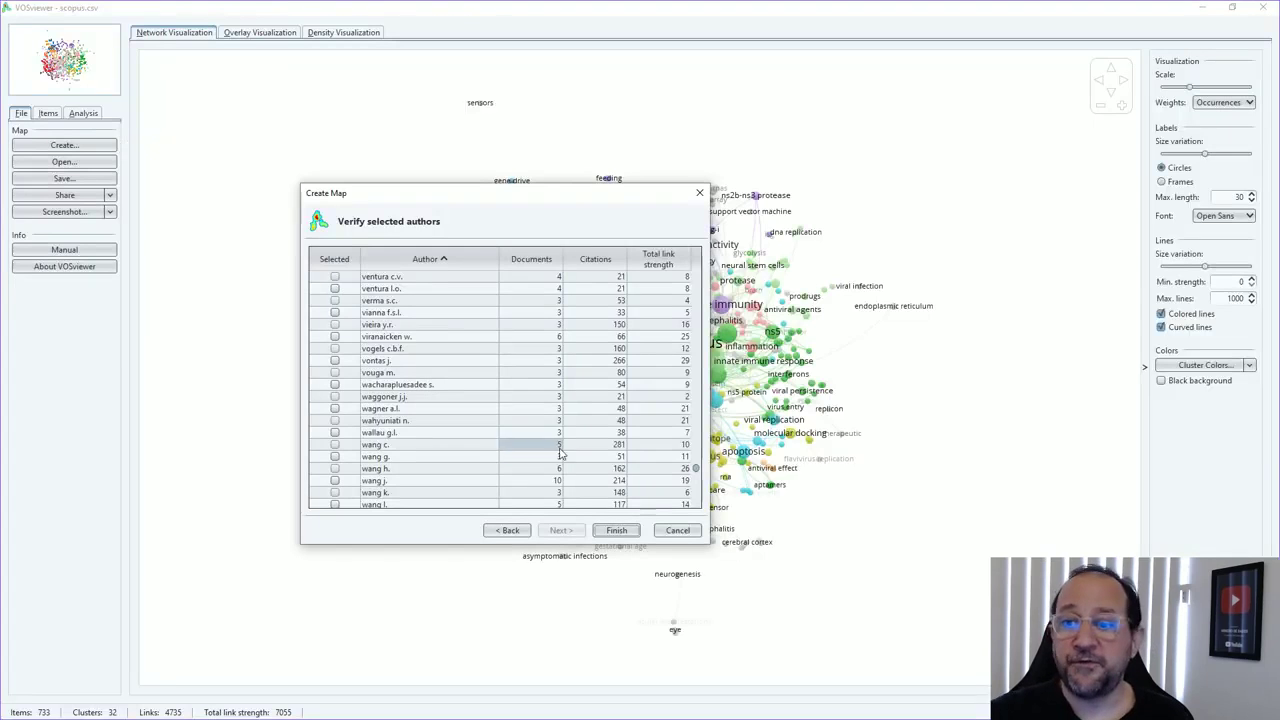
left_click(506, 532)
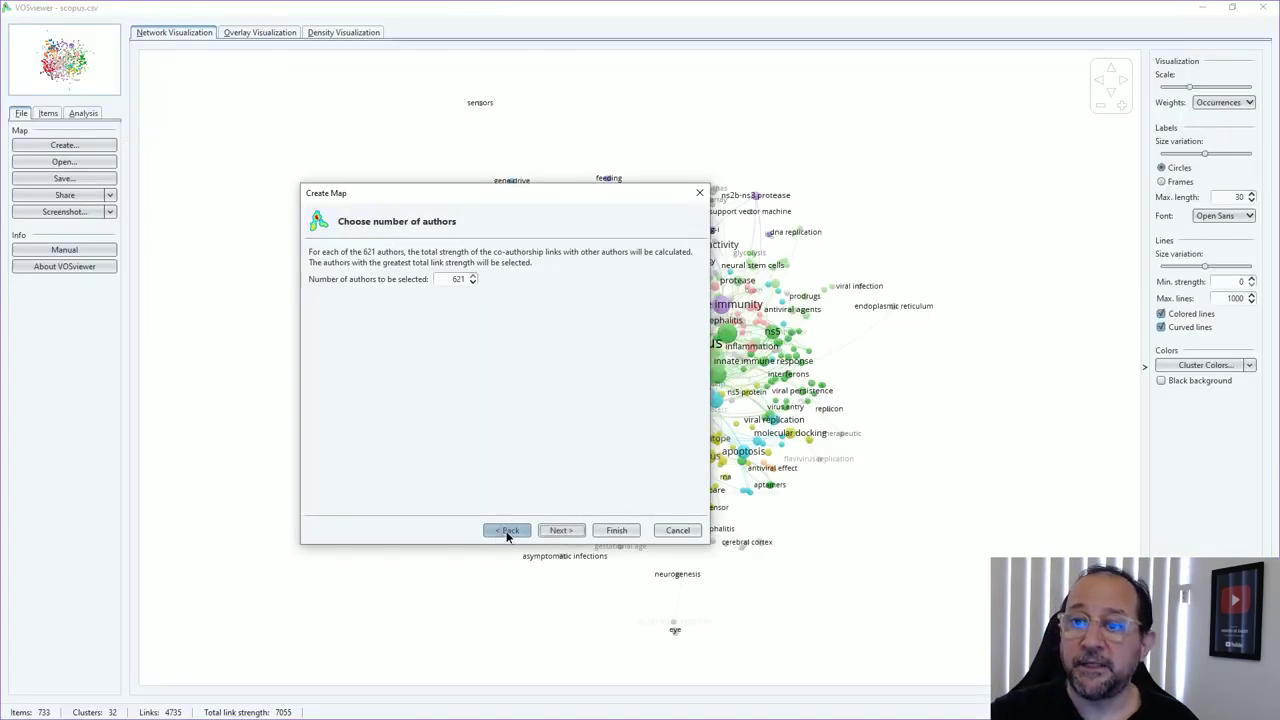
left_click(506, 532)
left_click(506, 532)
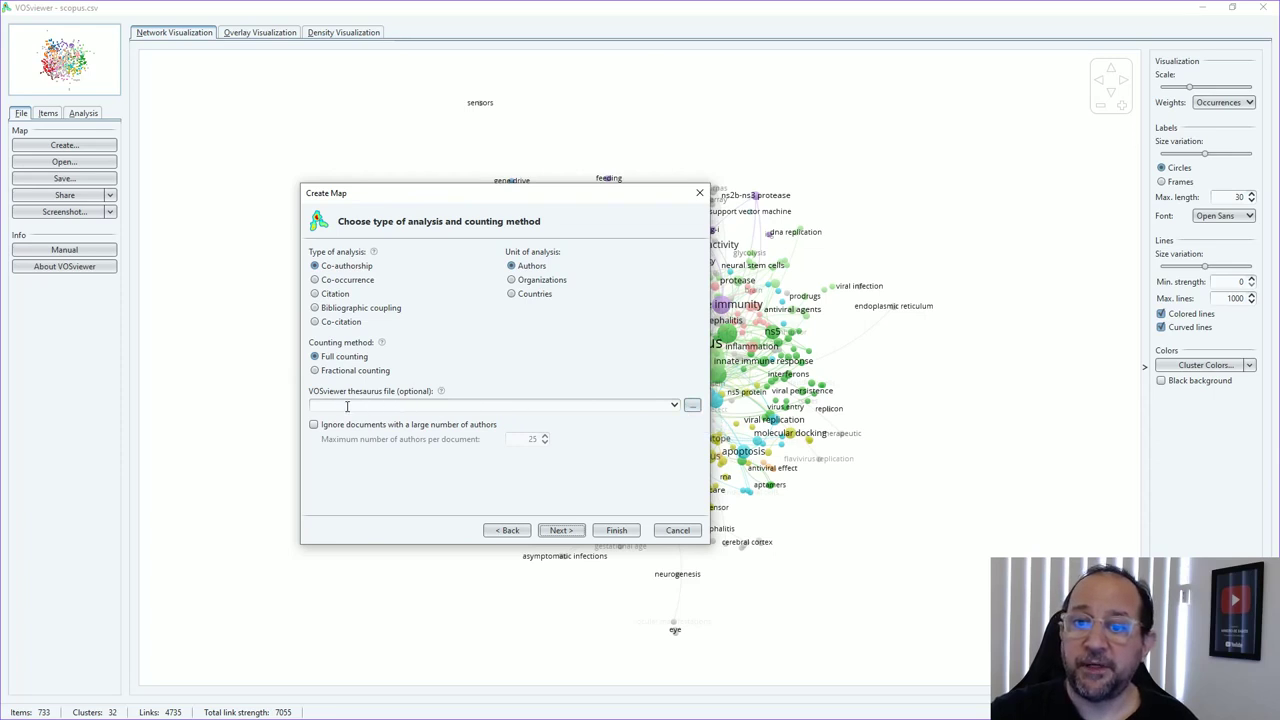
left_click(693, 406)
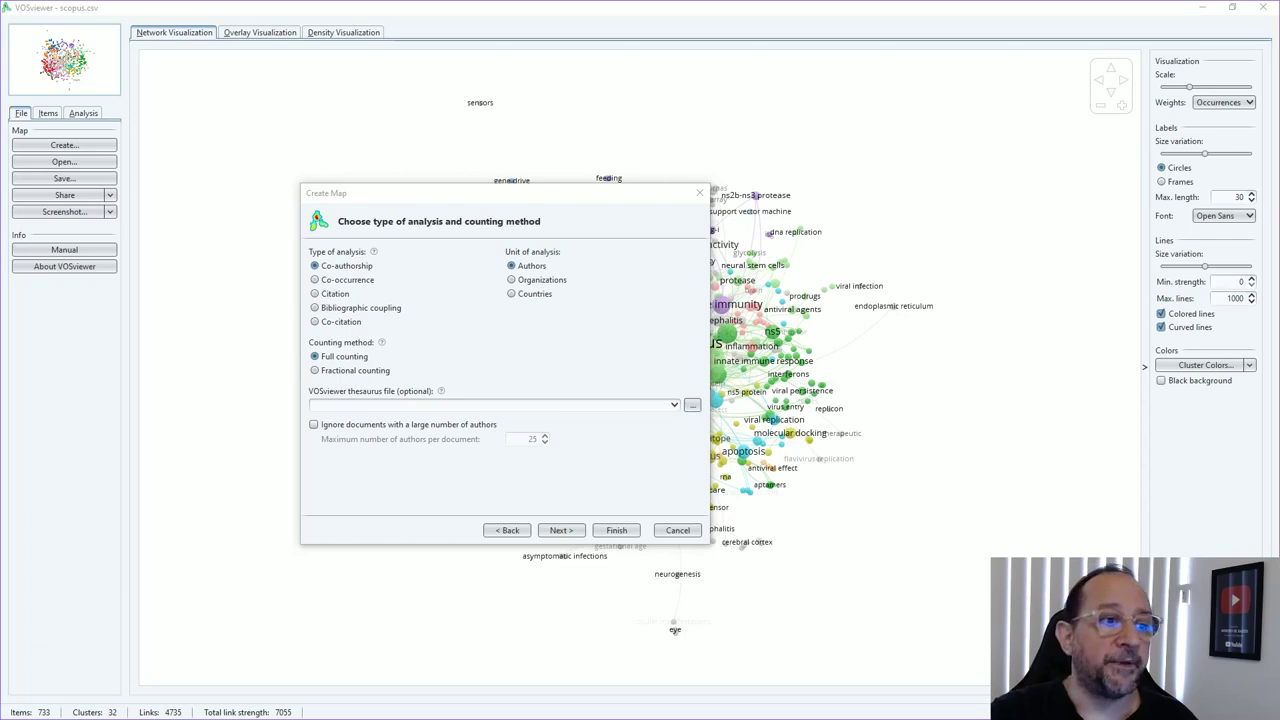
key("Return")
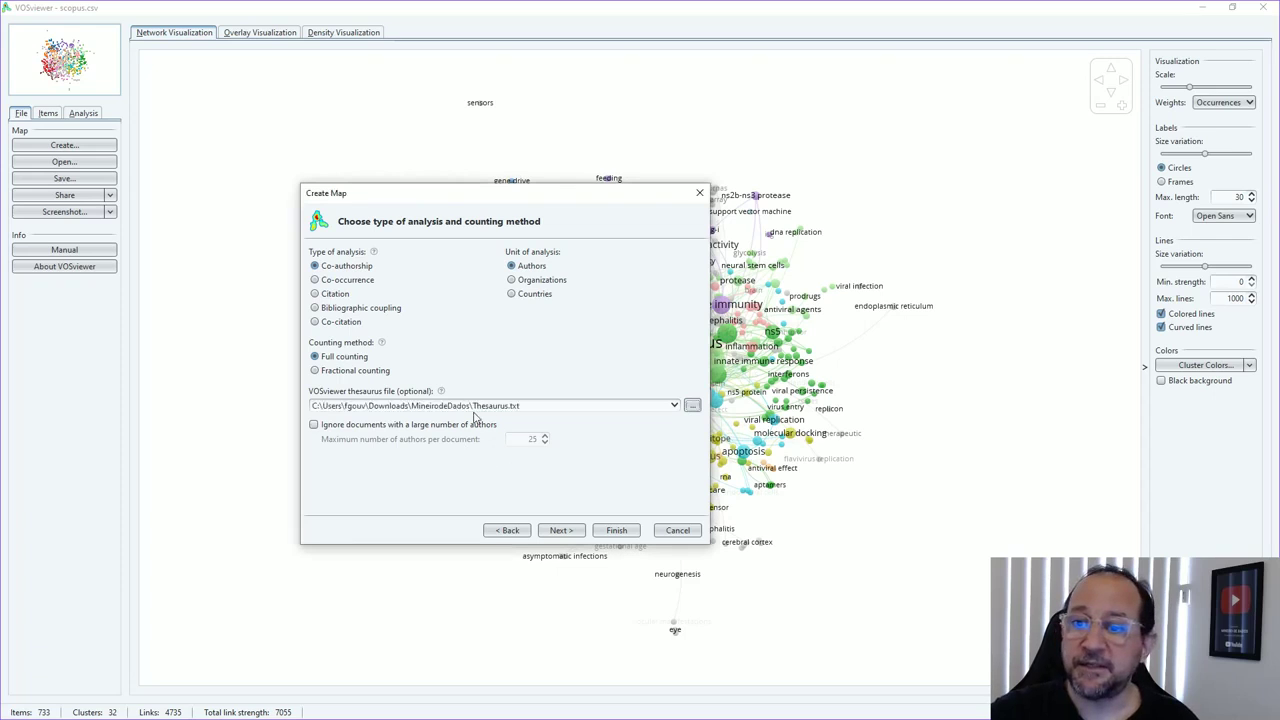
left_click(562, 533)
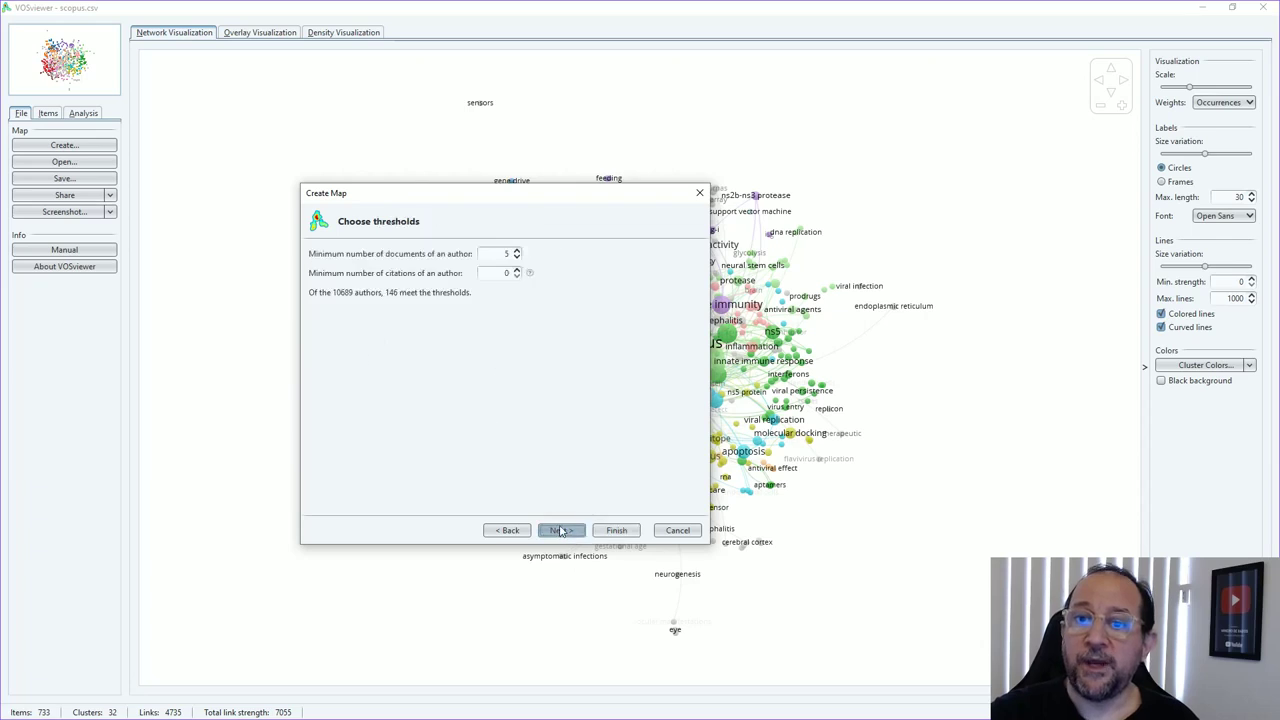
Step: Lower the documents-per-author minimum, keep all 619 authors, and build the 548-author, 22-cluster map
left_click(516, 256)
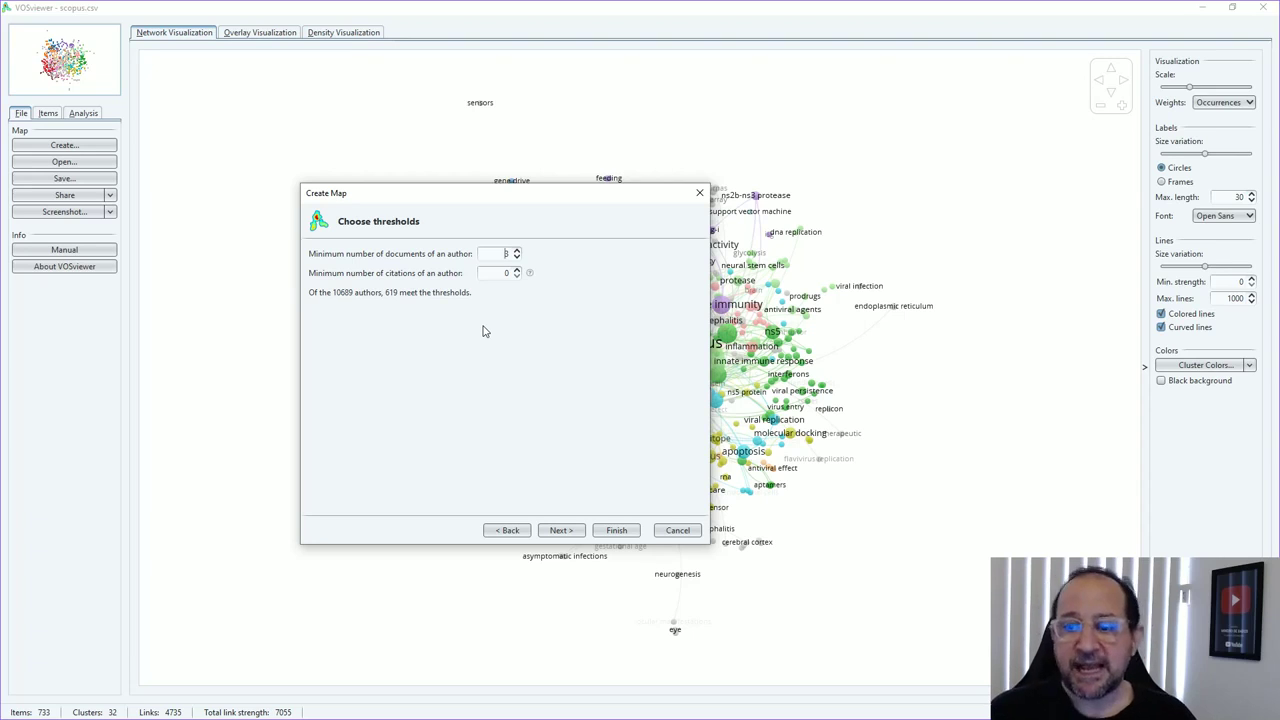
left_click(561, 530)
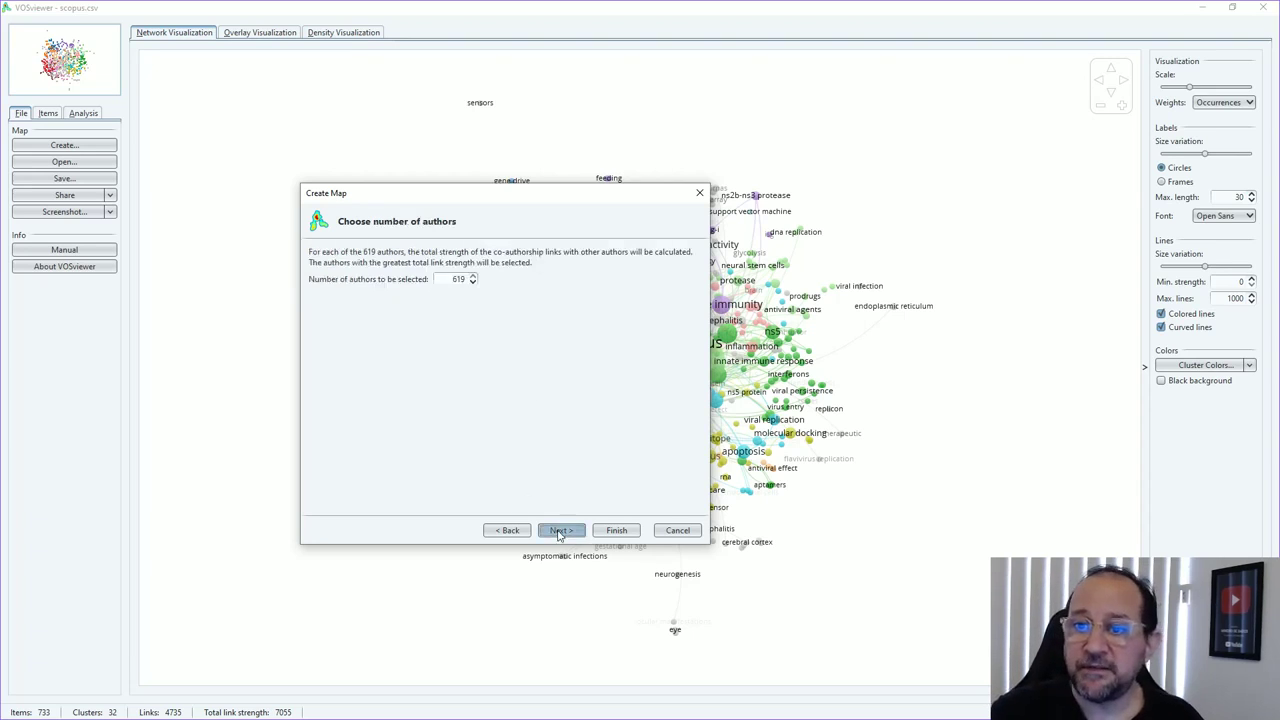
left_click(560, 532)
left_click(616, 530)
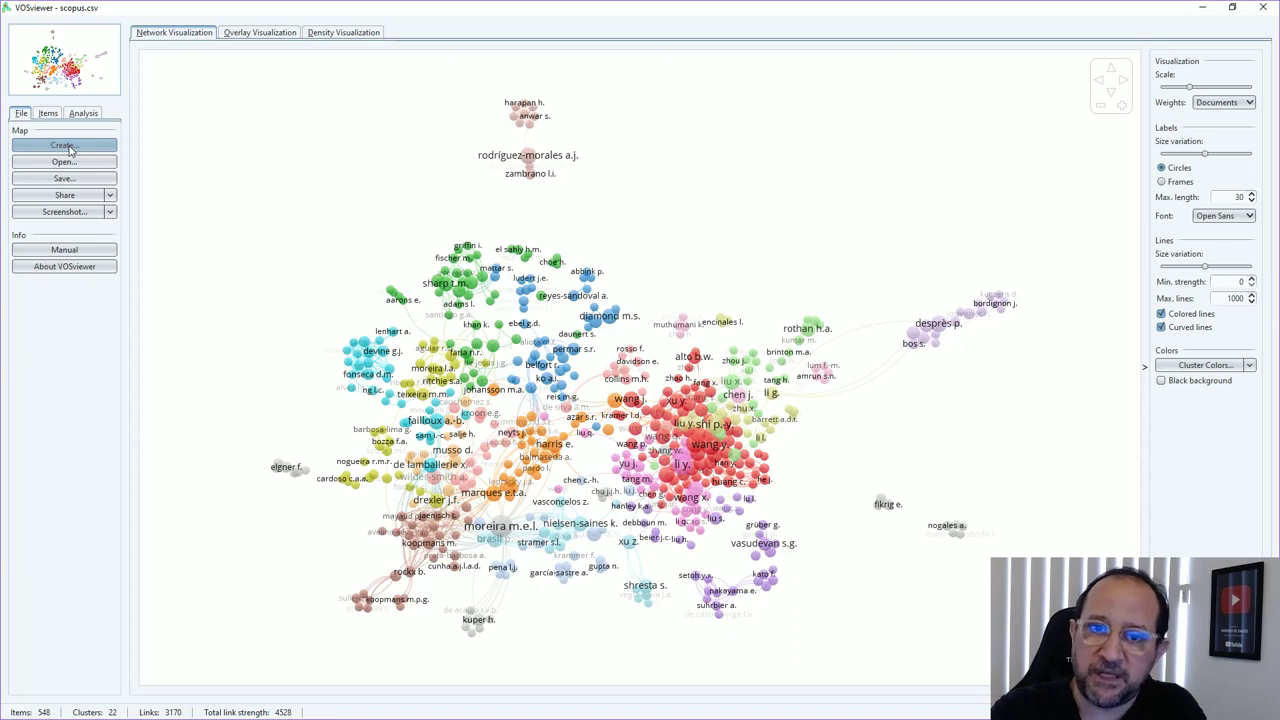
Step: Start a new map from bibliographic data, reading the scopus.csv database file
left_click(64, 146)
left_click(561, 530)
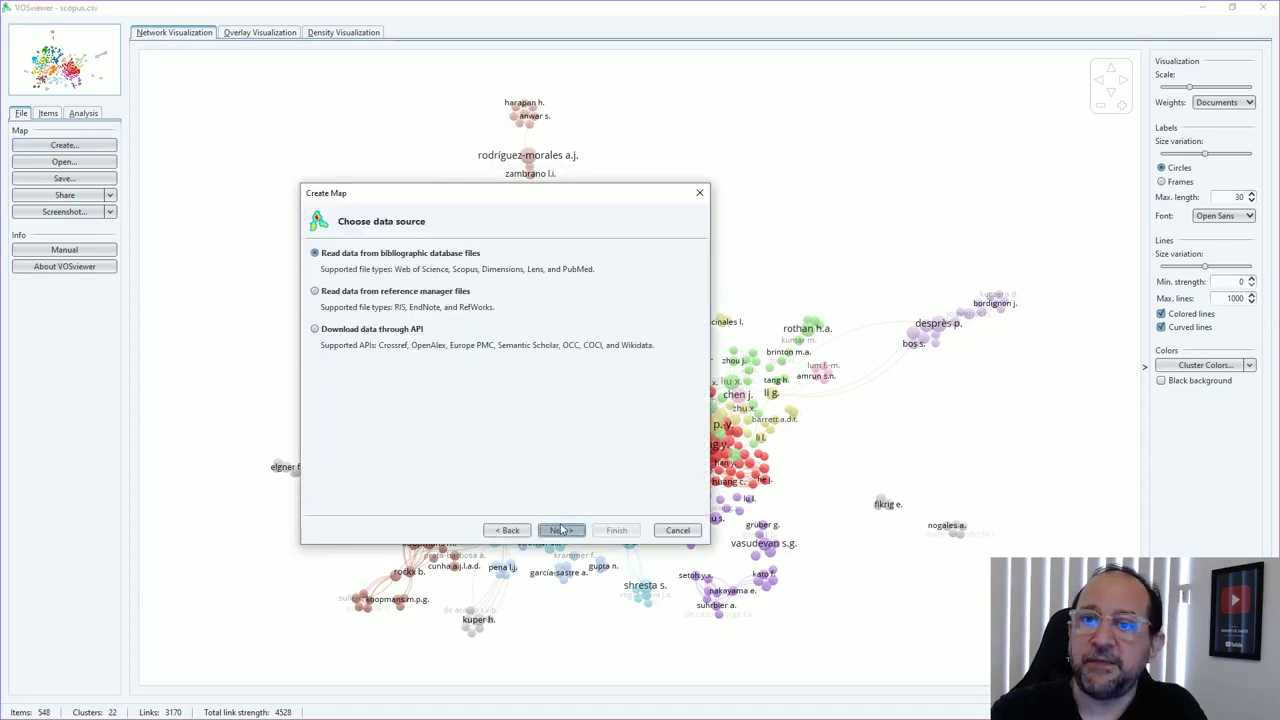
left_click(564, 531)
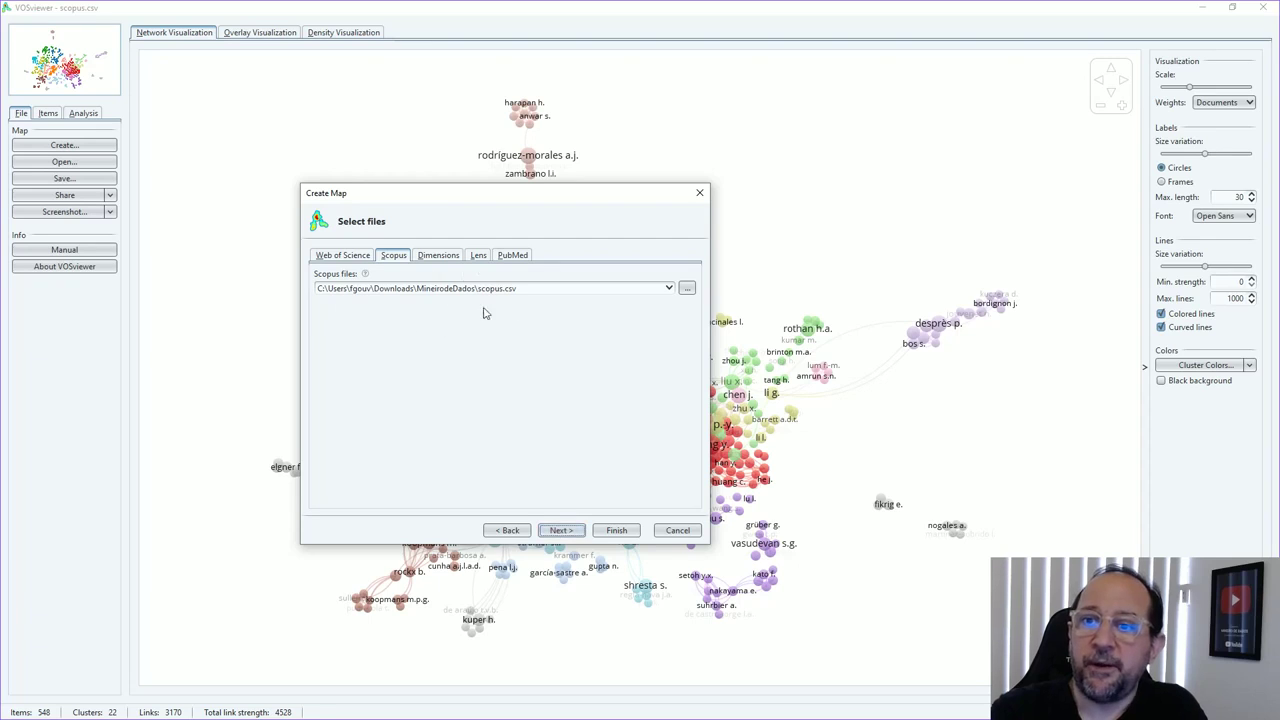
left_click(561, 530)
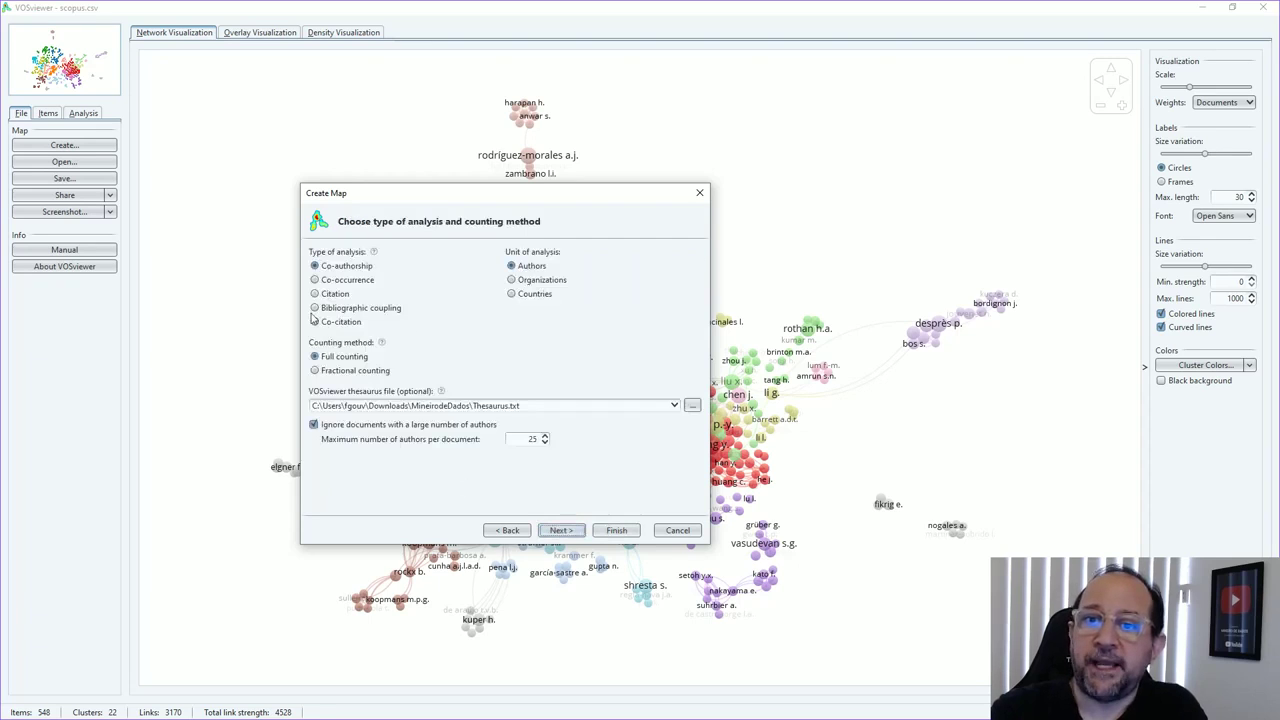
Step: Choose co-occurrence of author keywords and clear the thesaurus file path
left_click(315, 280)
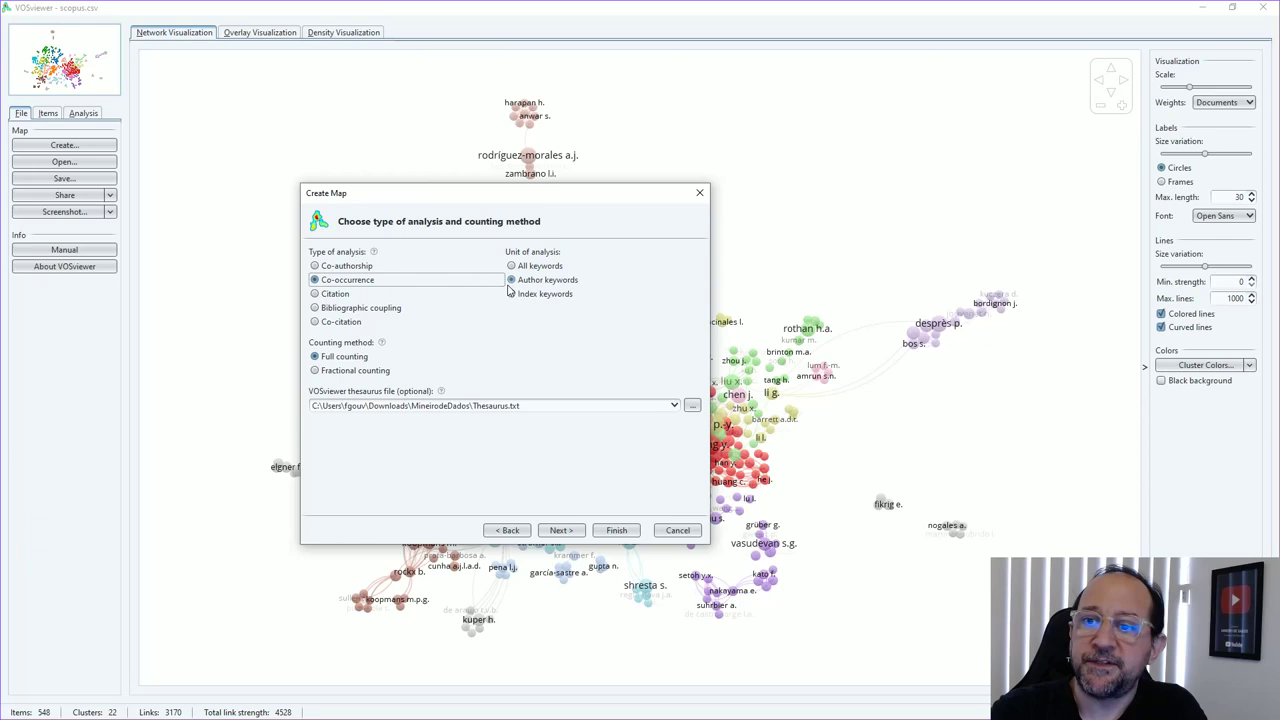
triple_click(556, 405)
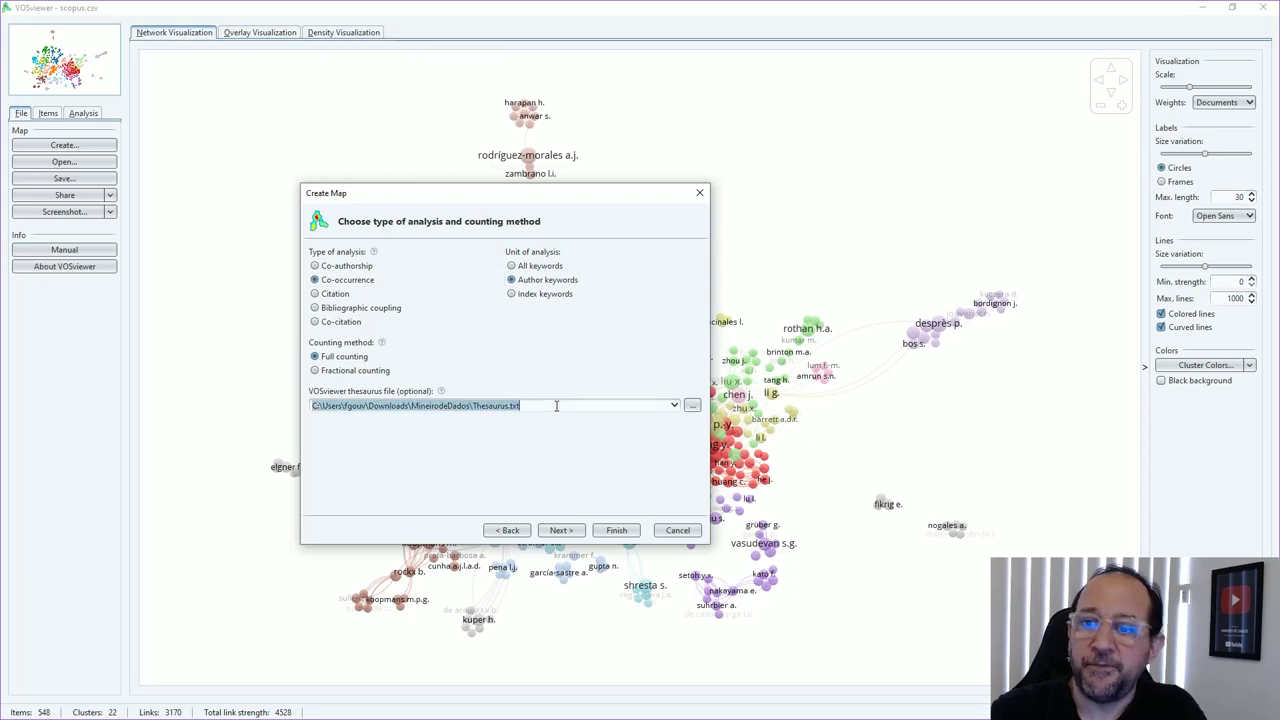
key("Delete")
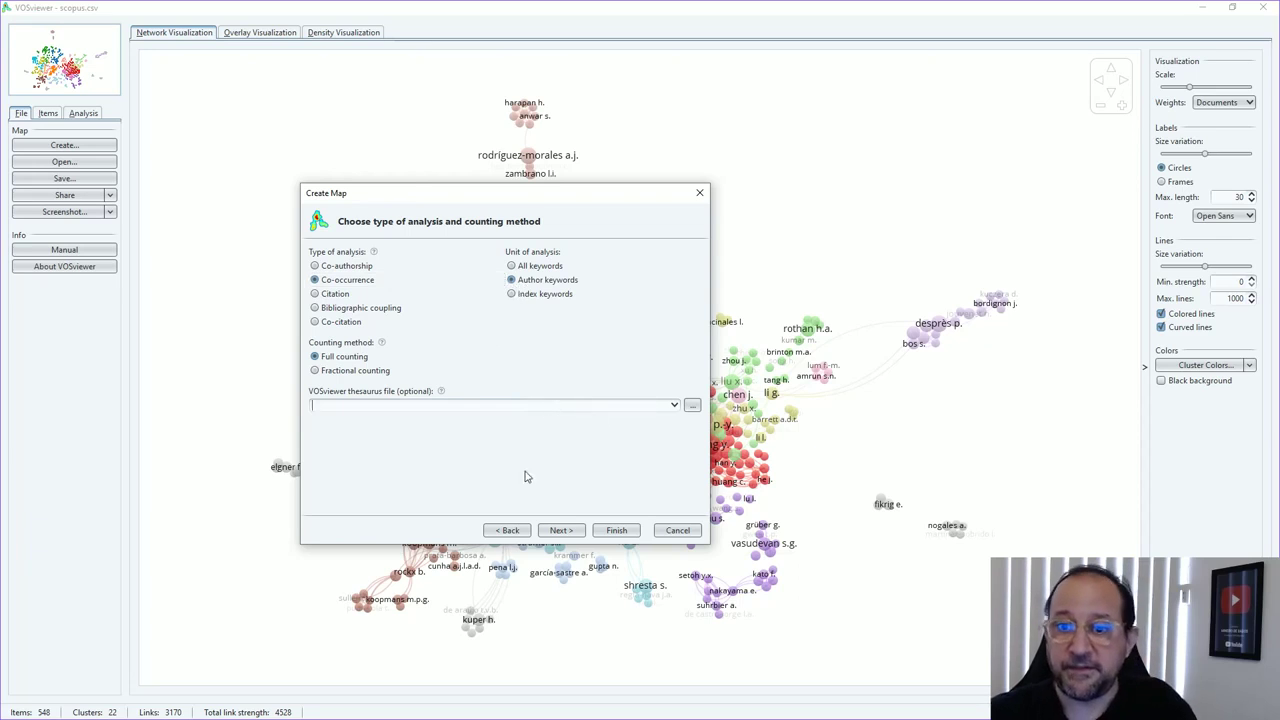
Step: Set minimum occurrences to 2 (737 keywords), sort keywords alphabetically and deselect all of them
left_click(557, 532)
left_click(521, 257)
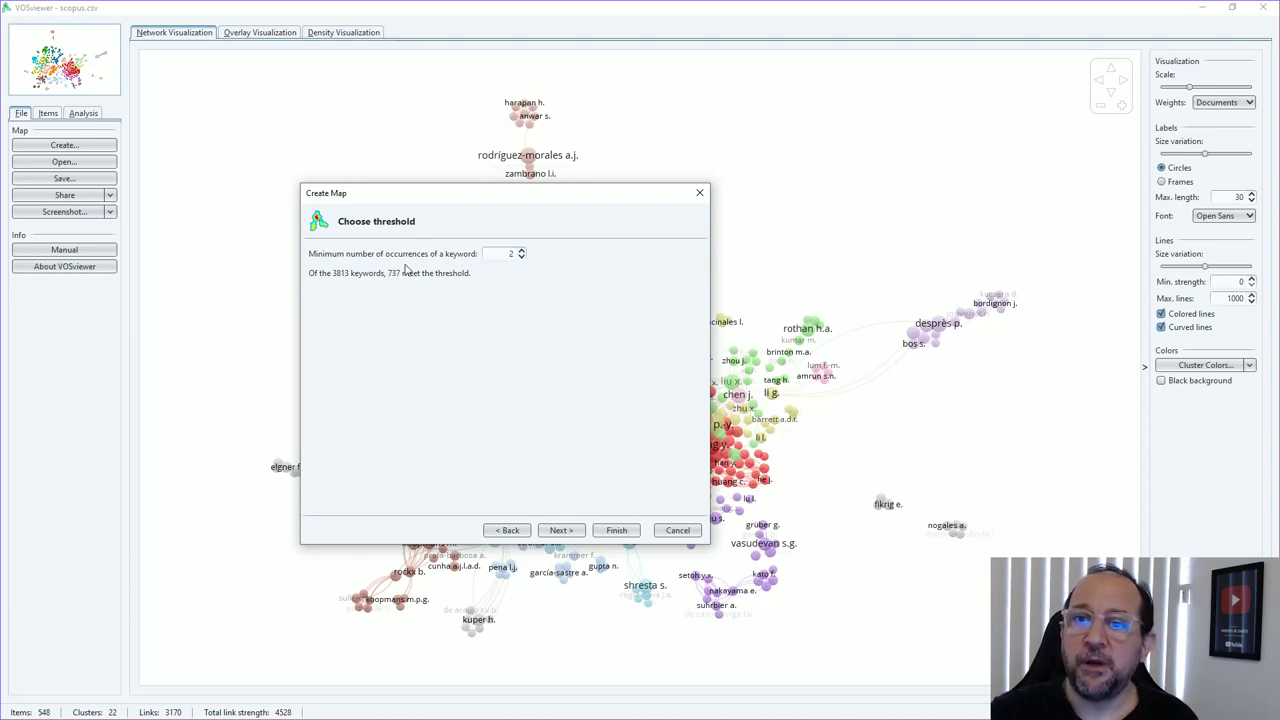
left_click(563, 533)
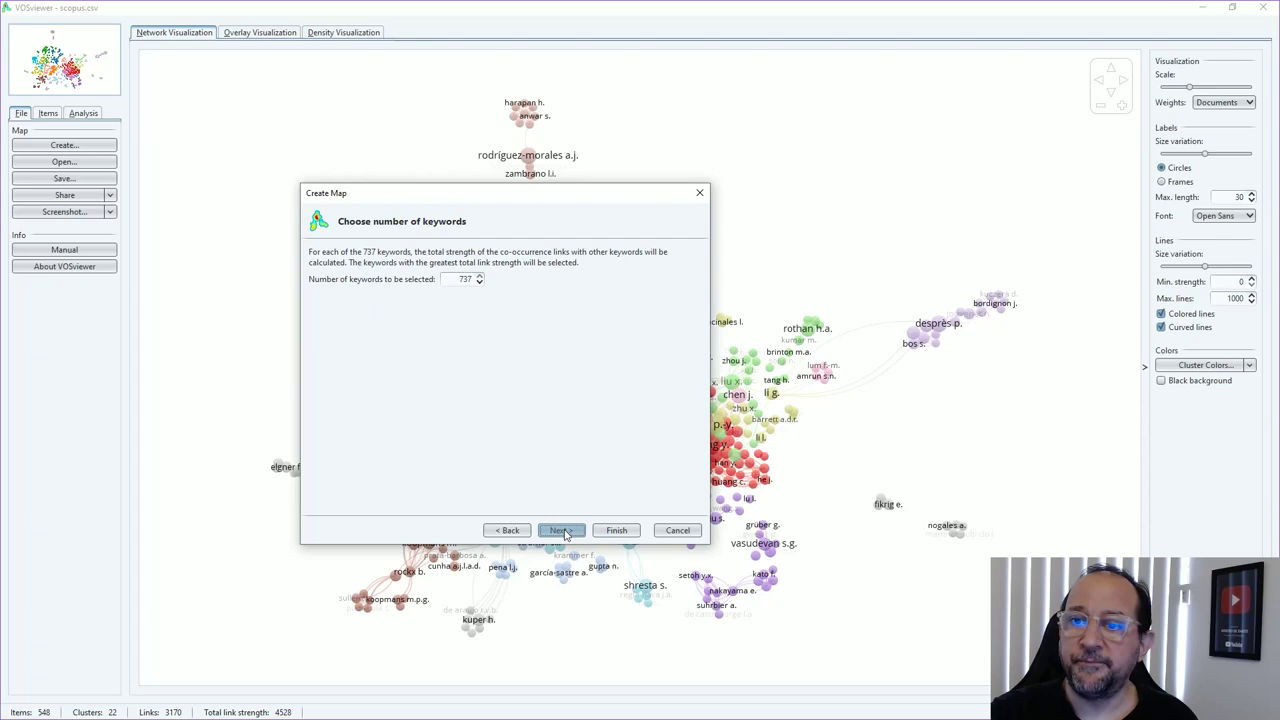
left_click(563, 533)
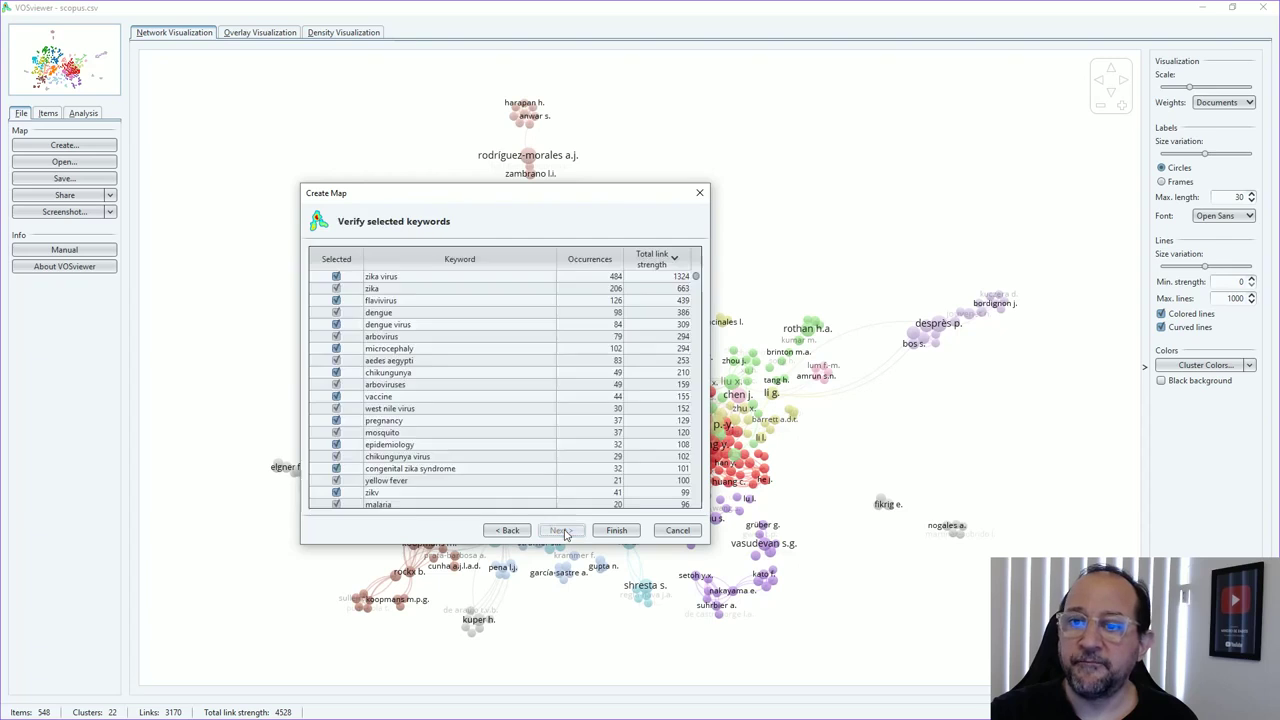
left_click(468, 260)
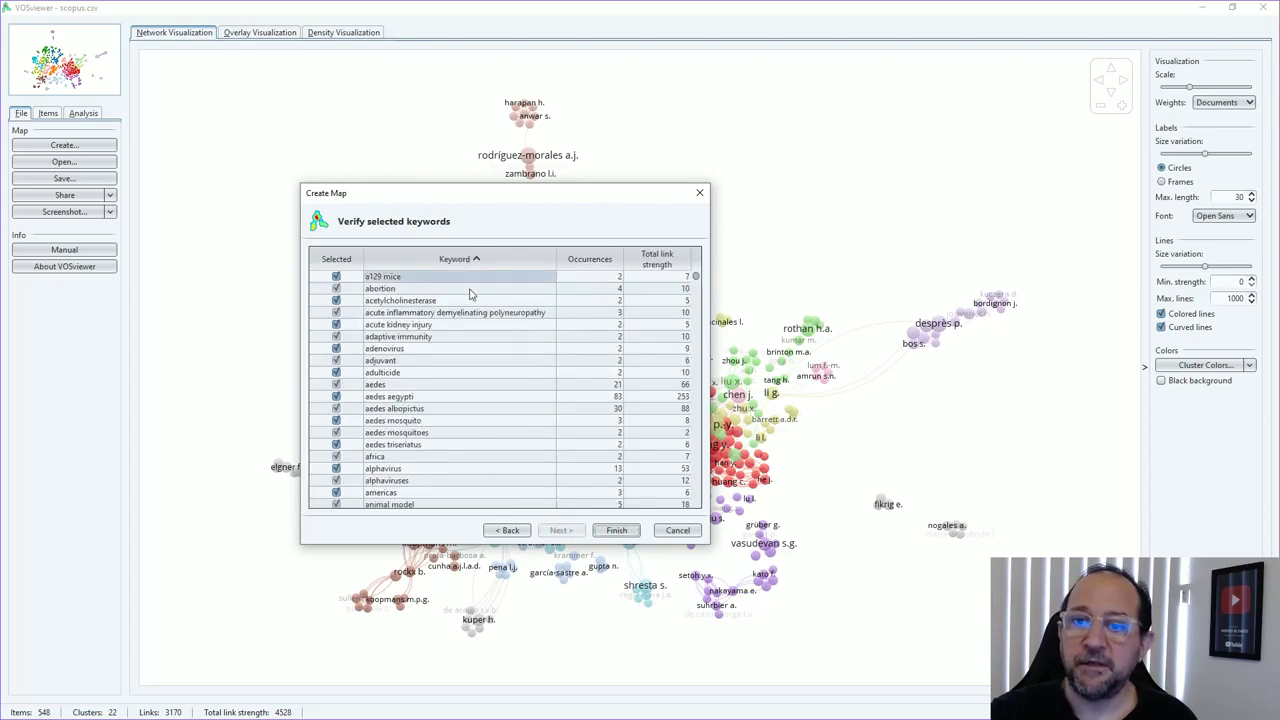
right_click(473, 372)
left_click(512, 392)
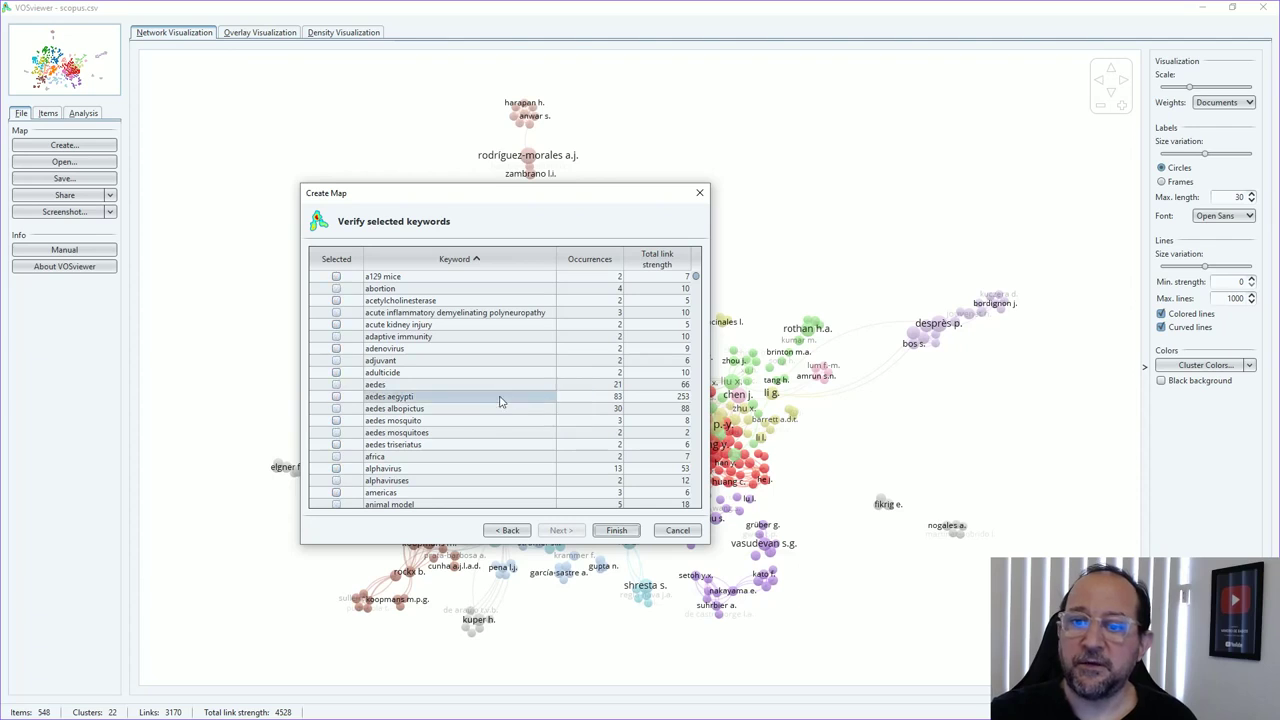
Step: Tick antibodies, antibody, antiviral, antivirals, arbovirus and arboviruses in the keyword list
scroll(493, 393, "down", 5)
scroll(493, 392, "down", 2)
scroll(493, 392, "up", 5)
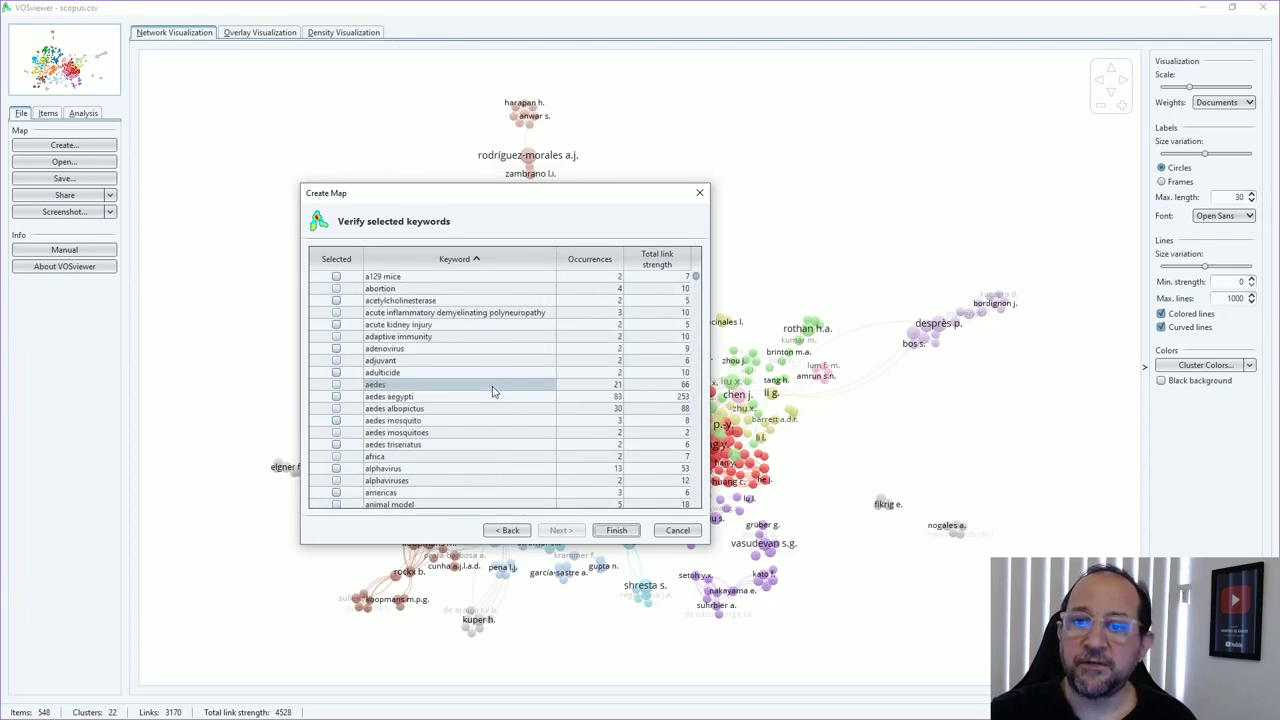
scroll(493, 392, "down", 2)
scroll(493, 392, "down", 3)
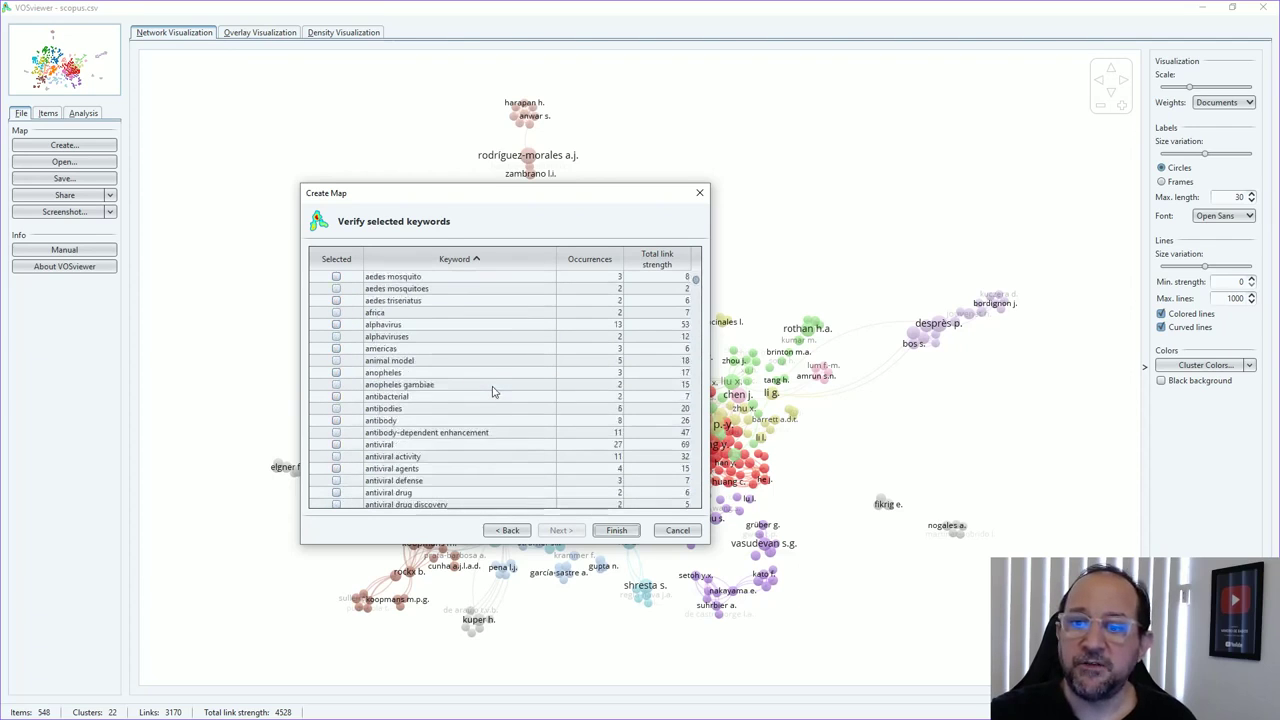
left_click(336, 408)
left_click(336, 420)
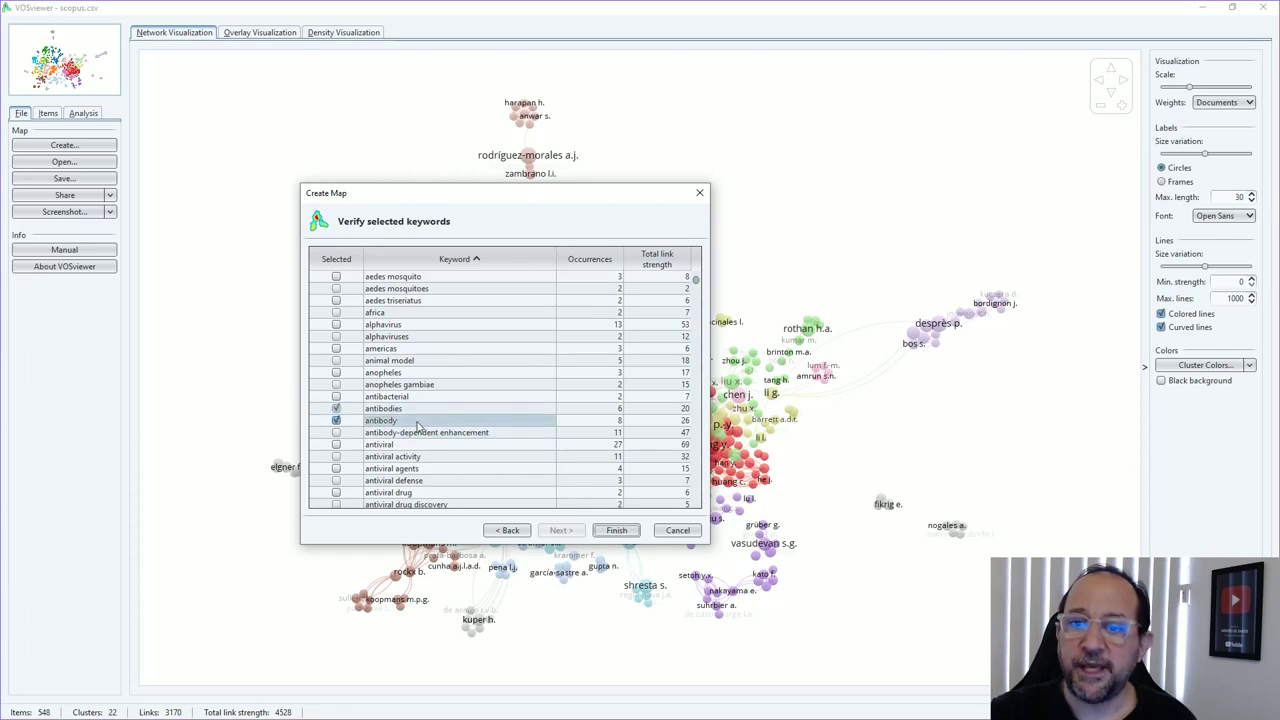
left_click(336, 444)
scroll(480, 430, "down", 3)
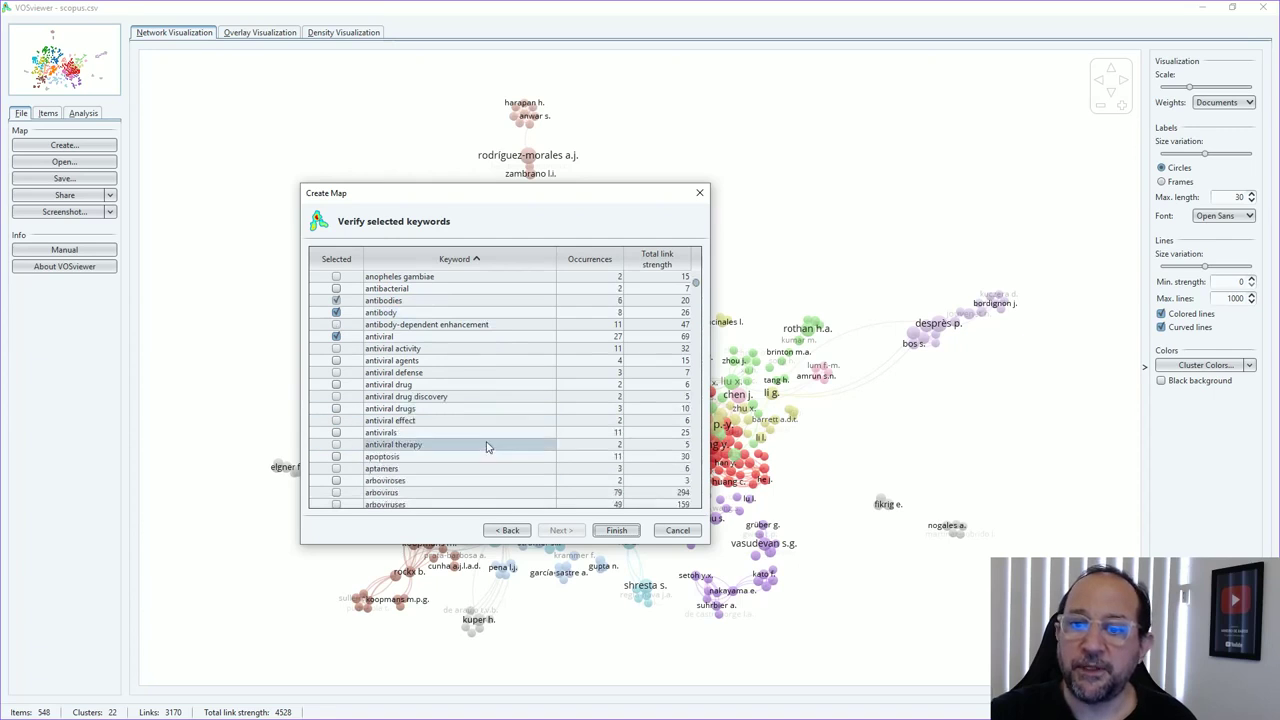
left_click(336, 436)
scroll(337, 450, "down", 1)
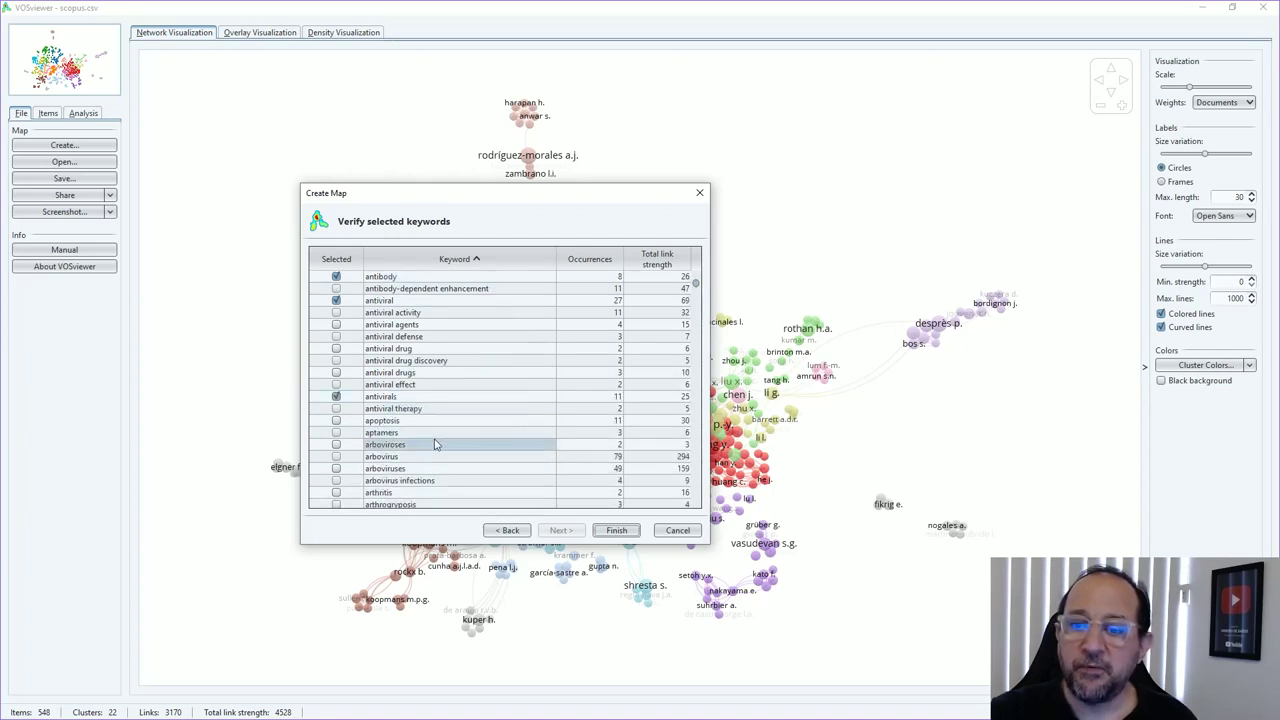
left_click(336, 456)
left_click(336, 468)
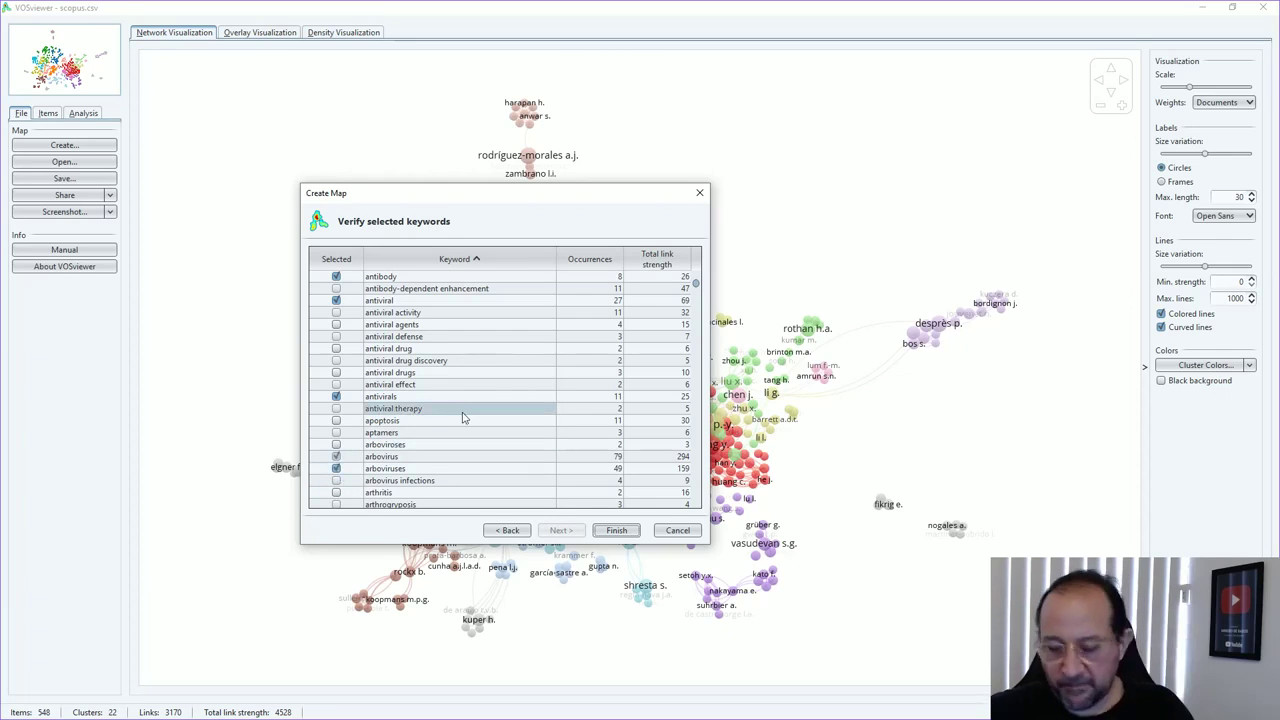
Step: Export the selected keywords, overwriting the existing Thesaurus.txt
right_click(506, 388)
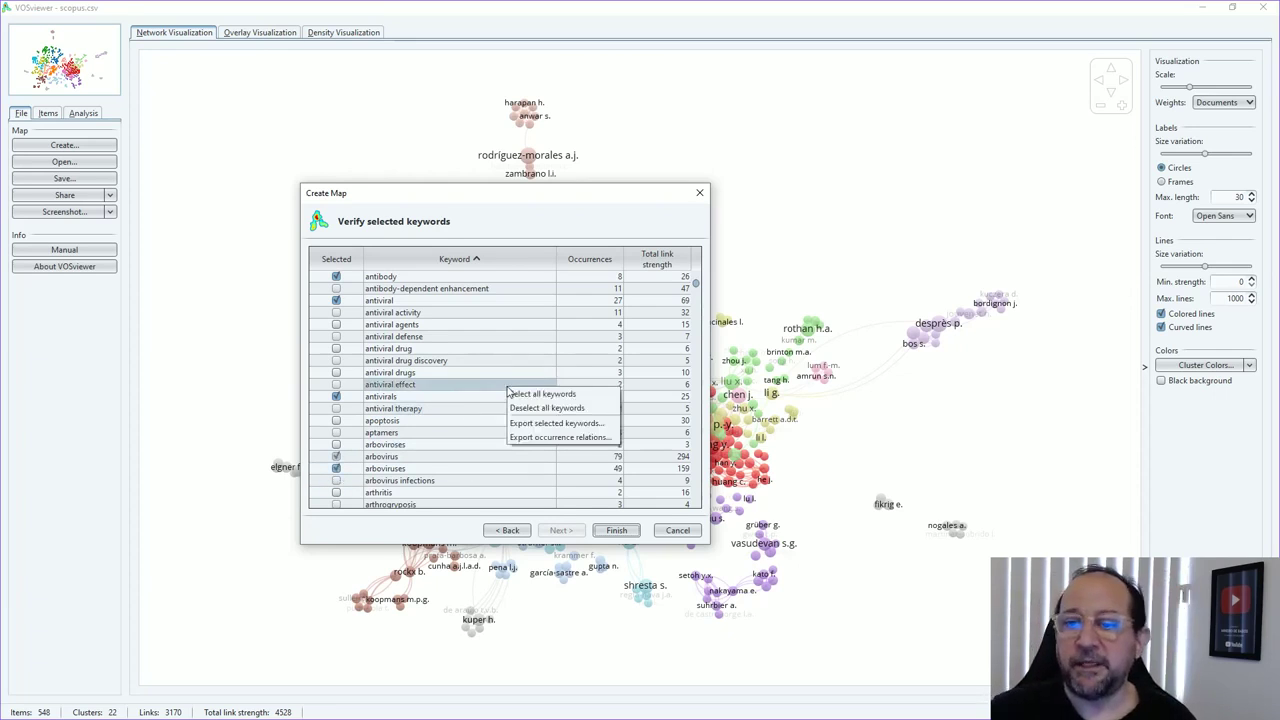
left_click(550, 430)
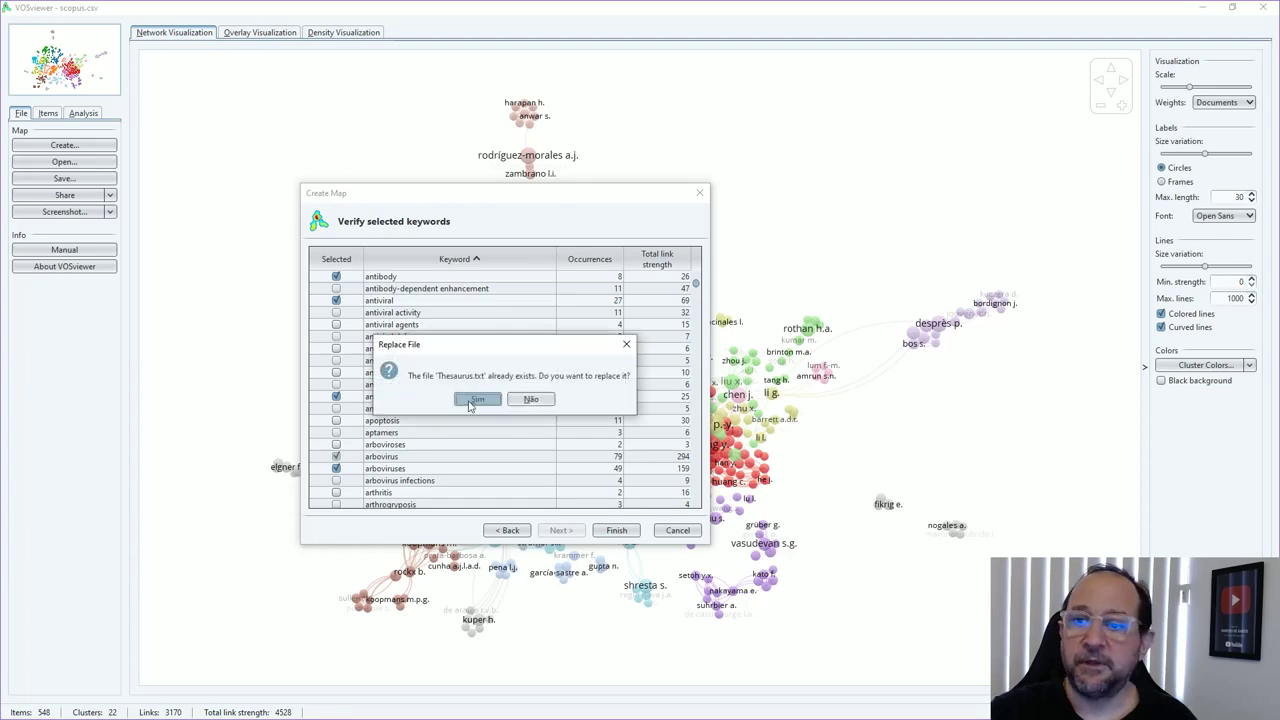
left_click(473, 404)
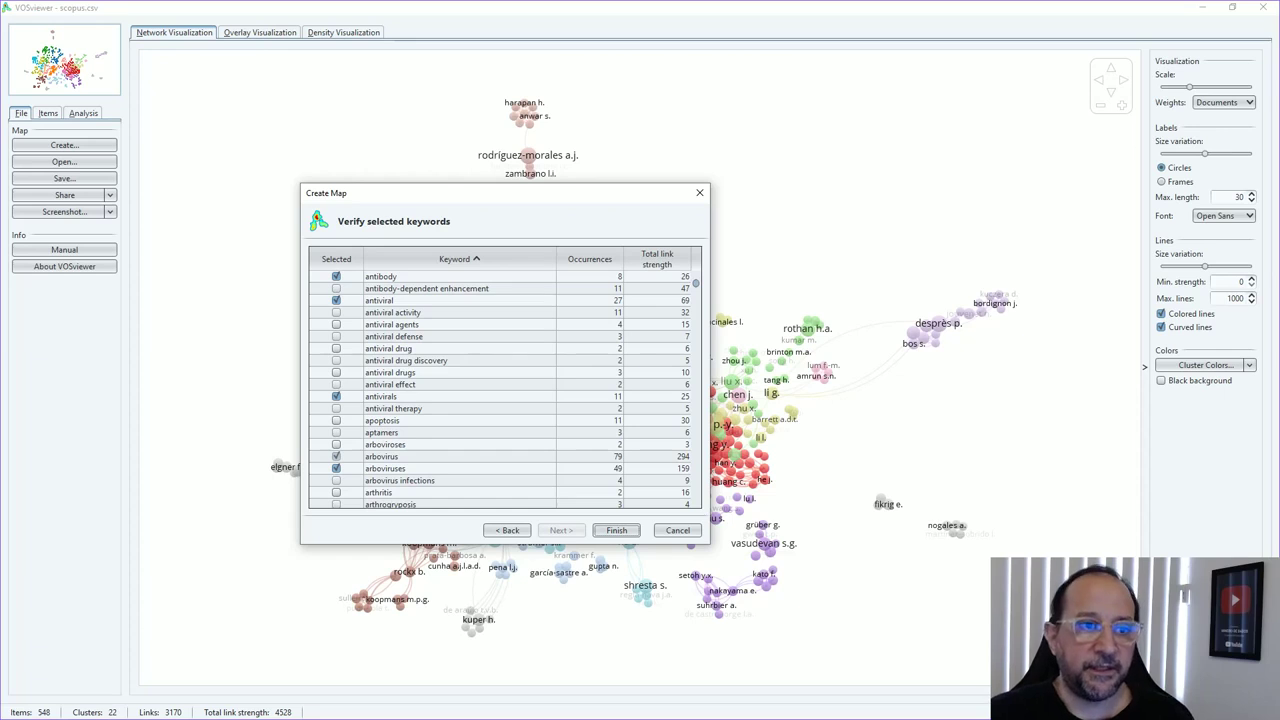
Step: Reload Thesaurus.txt in Notepad++, select its whole keyword list and return to Excel
key("Return")
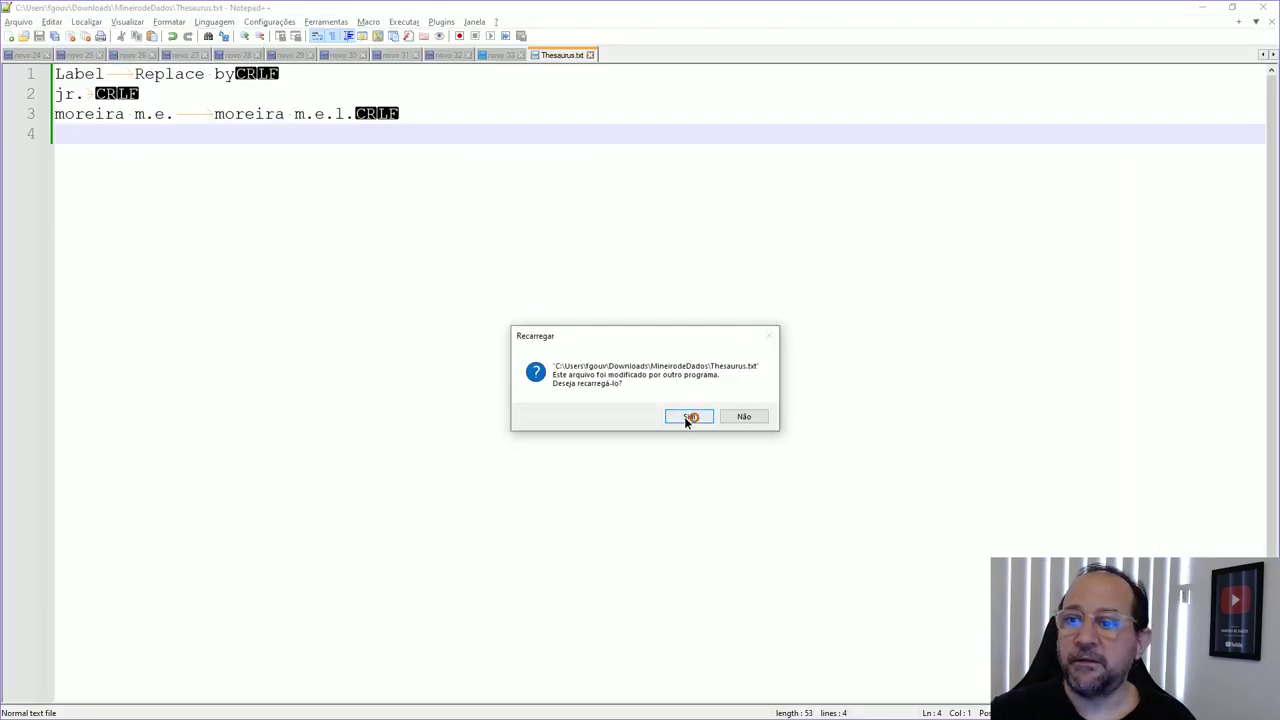
left_click(685, 417)
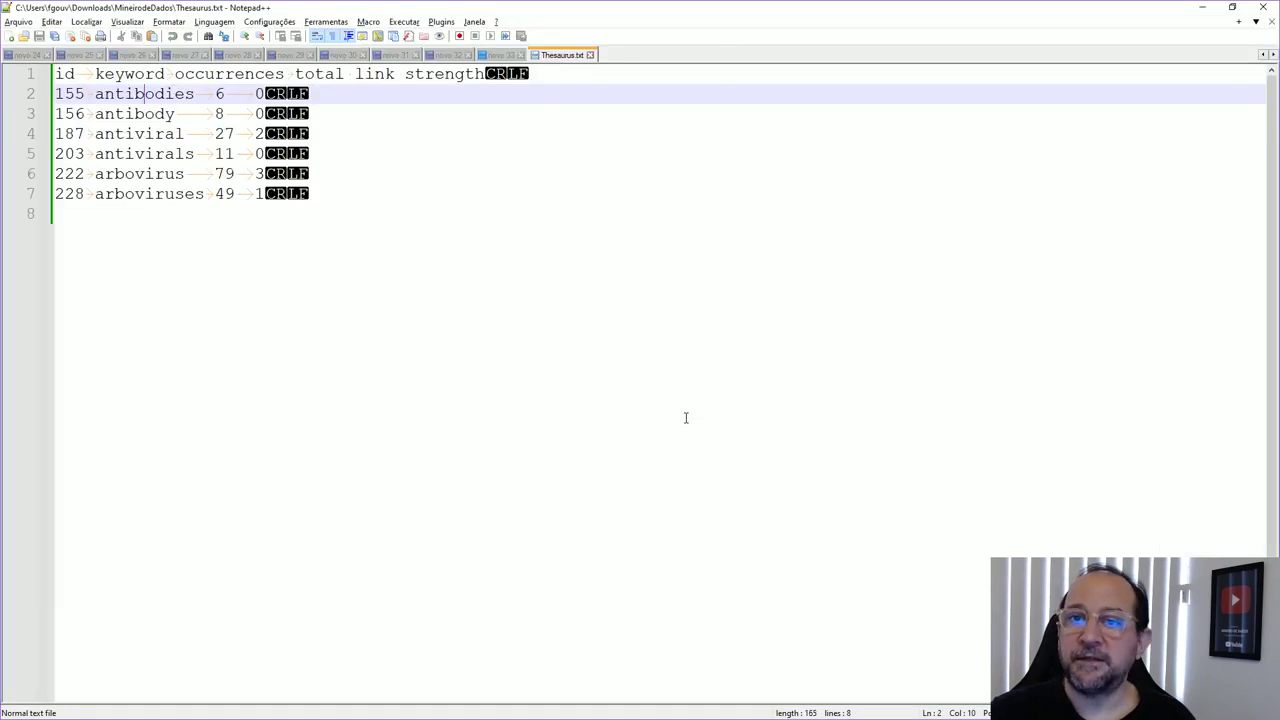
left_click(469, 234)
key("ctrl+a")
key("ctrl+c")
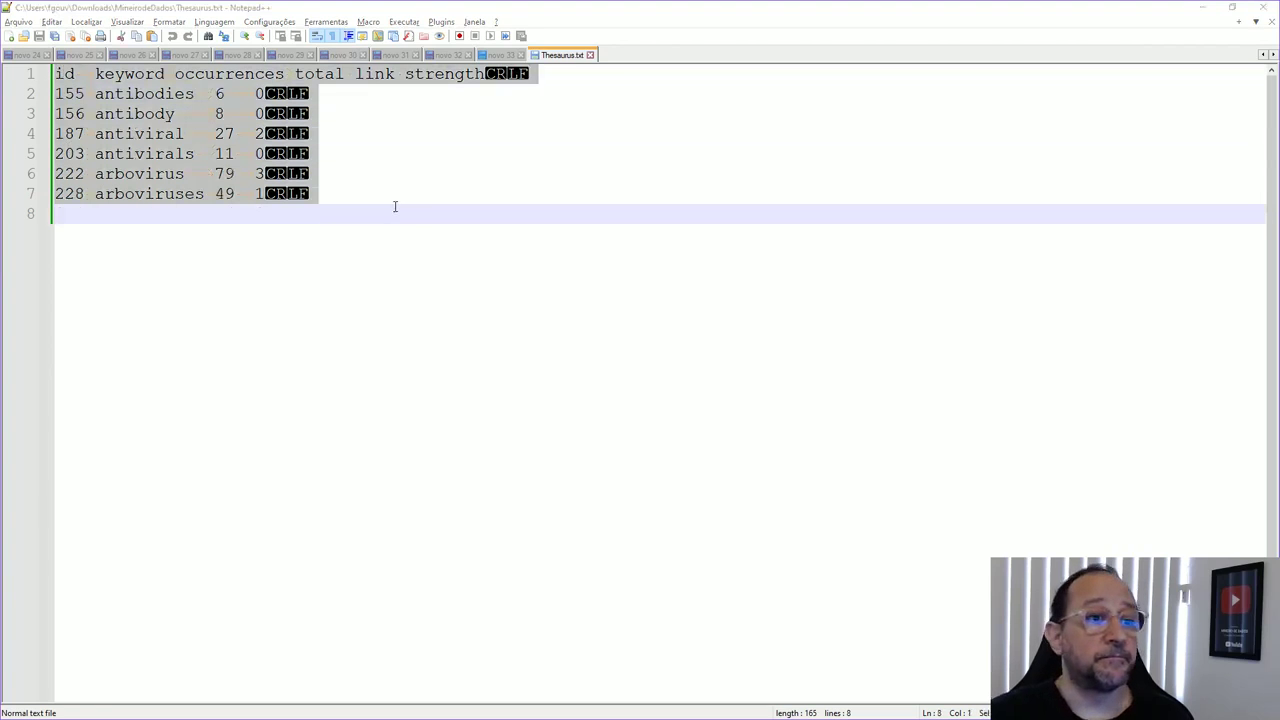
key("alt+Tab")
Step: Paste the keyword rows at A1 and delete the id, occurrences and total link strength columns
left_click(135, 183)
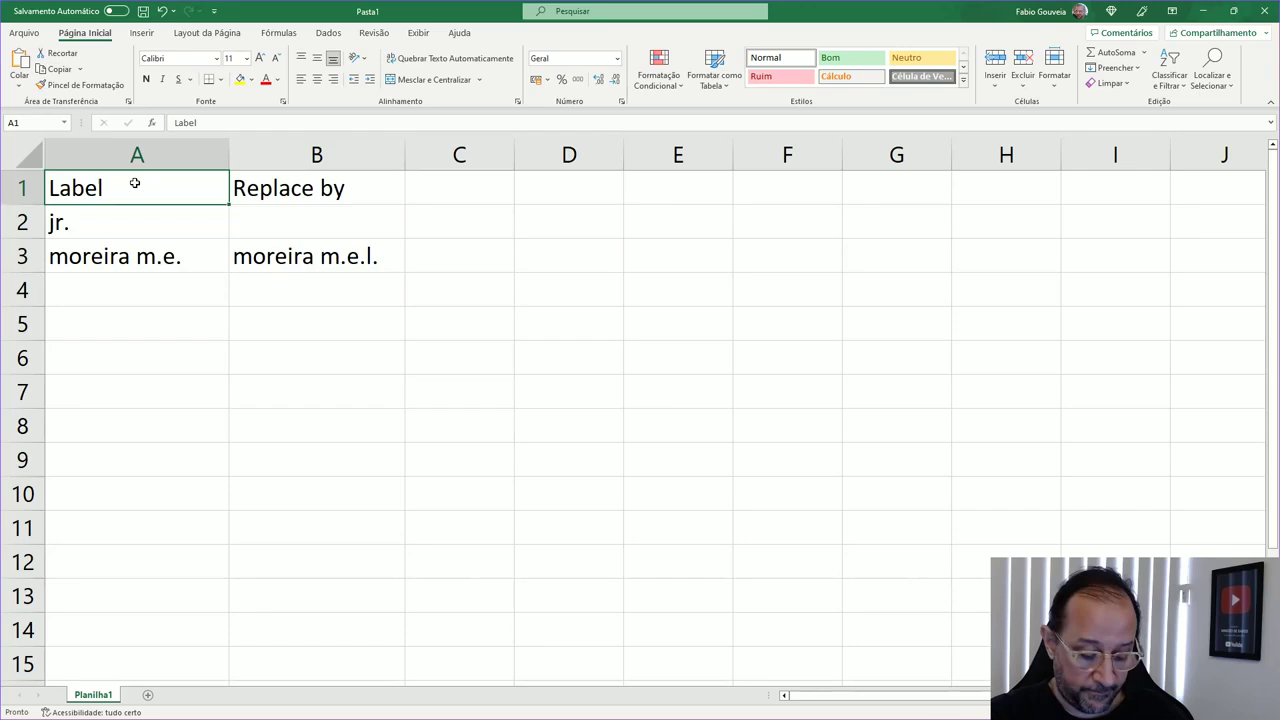
key("ctrl+v")
left_click(171, 155)
left_click(451, 152, "ctrl")
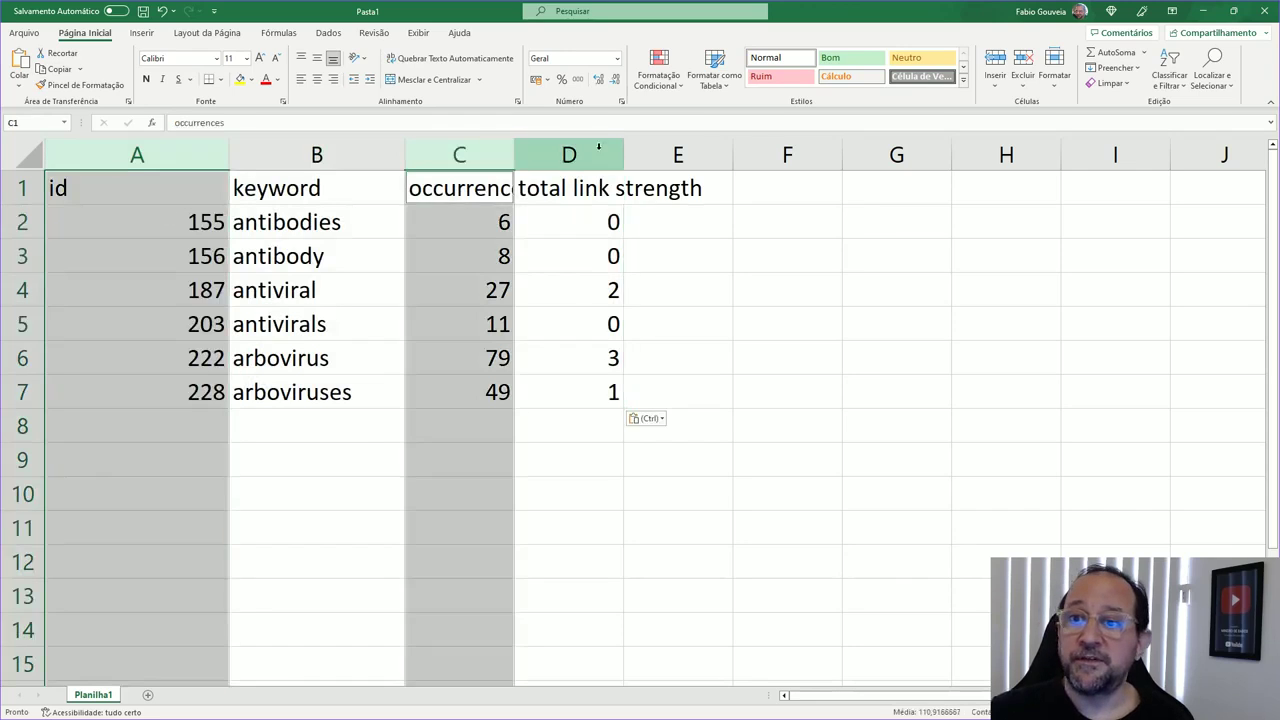
left_click(598, 150, "ctrl")
right_click(598, 150)
left_click(654, 306)
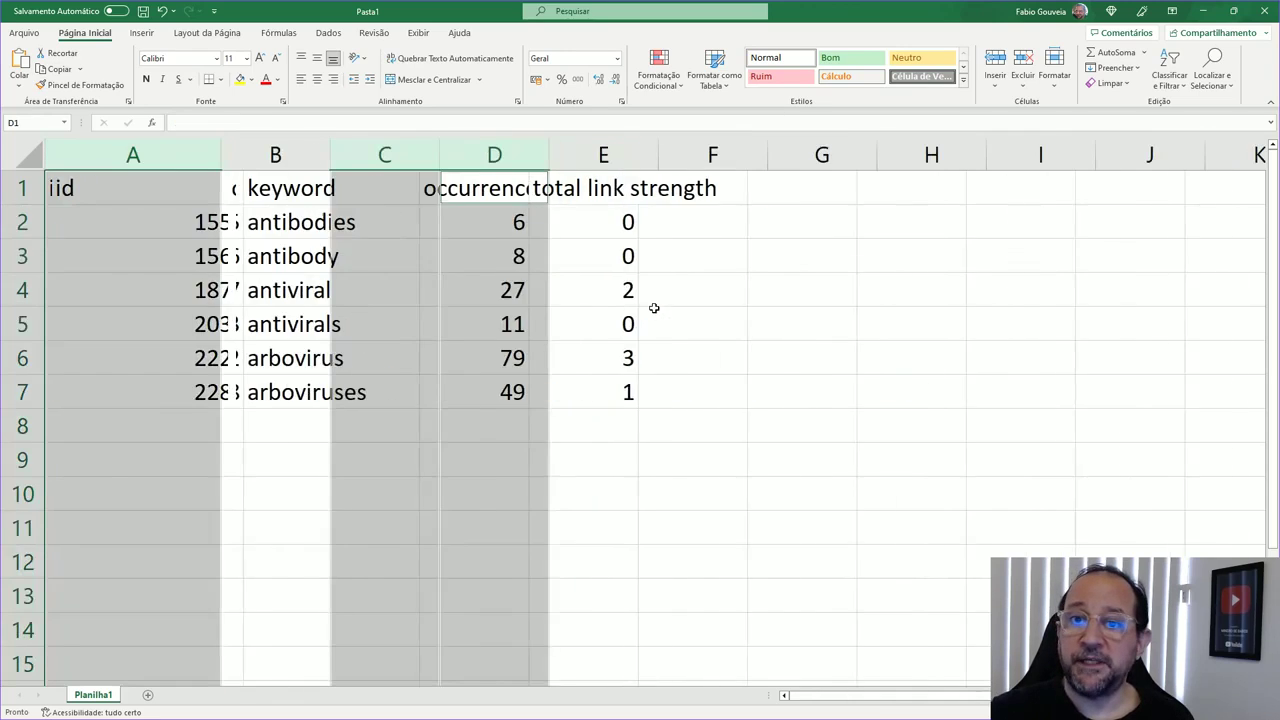
Step: Rename the column headers to 'Label' and 'Replace by'
left_click(212, 194)
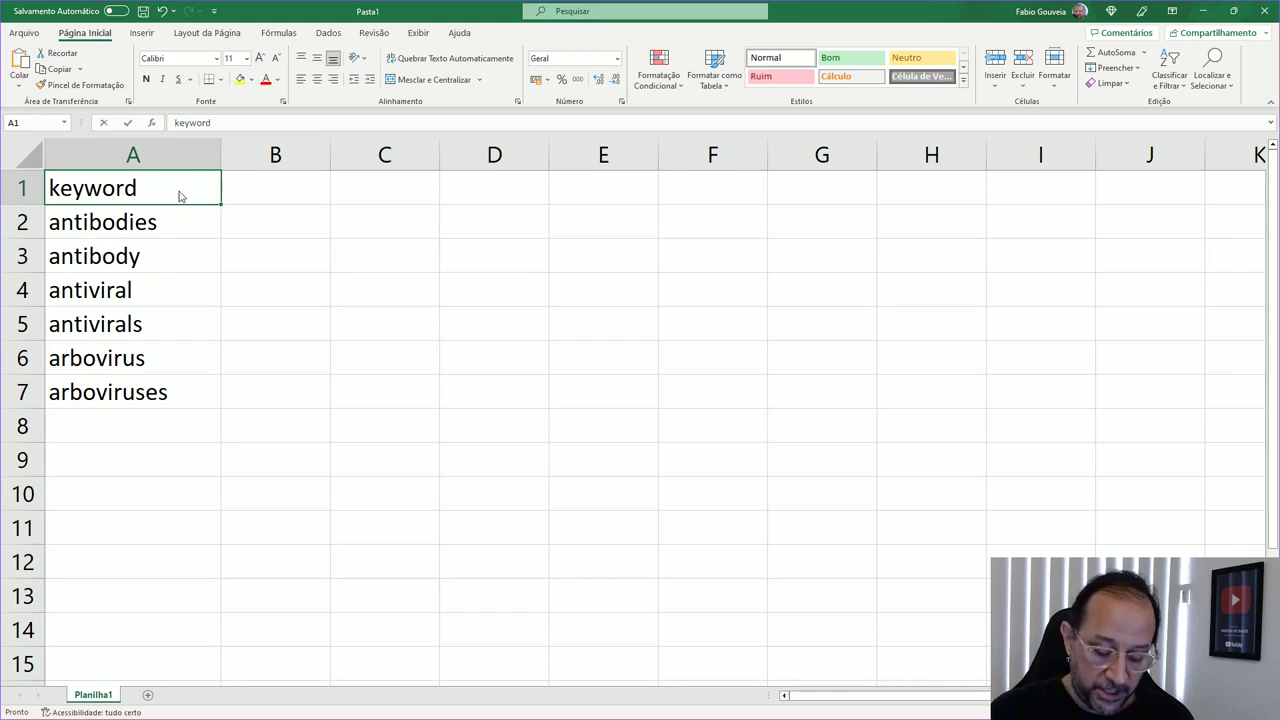
type("Lab")
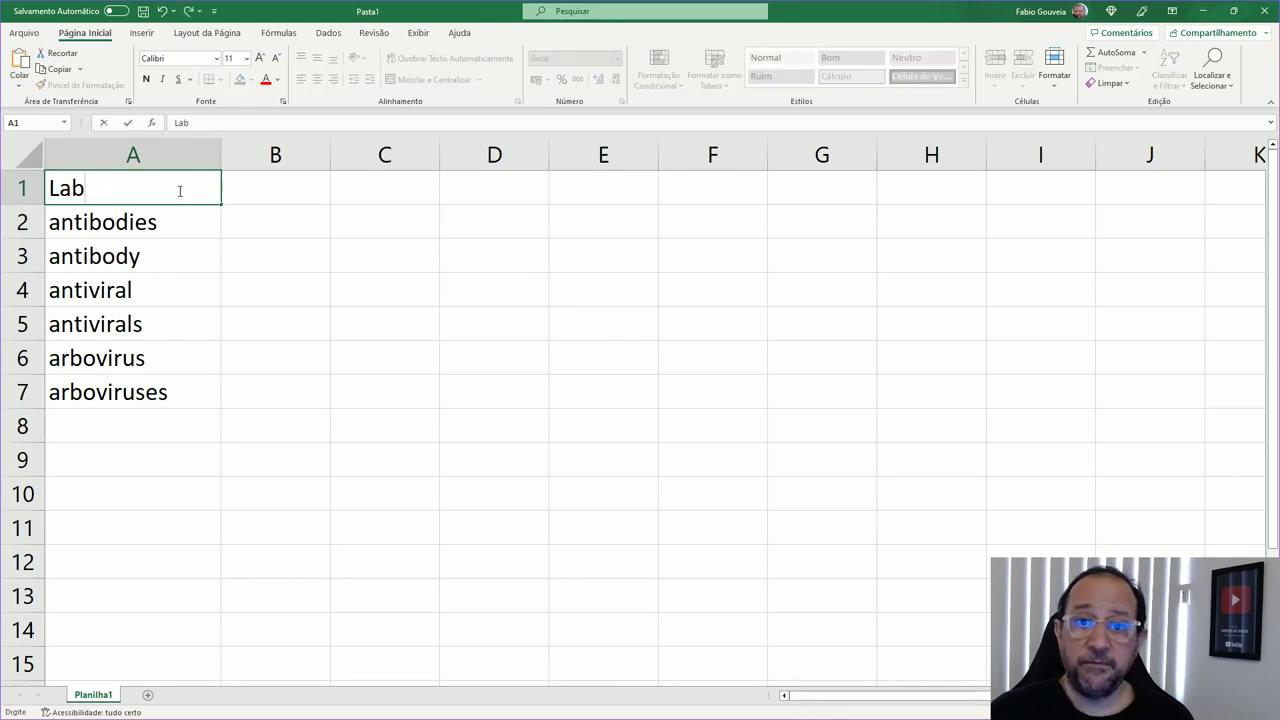
type("eel")
key("Tab")
type("Replace")
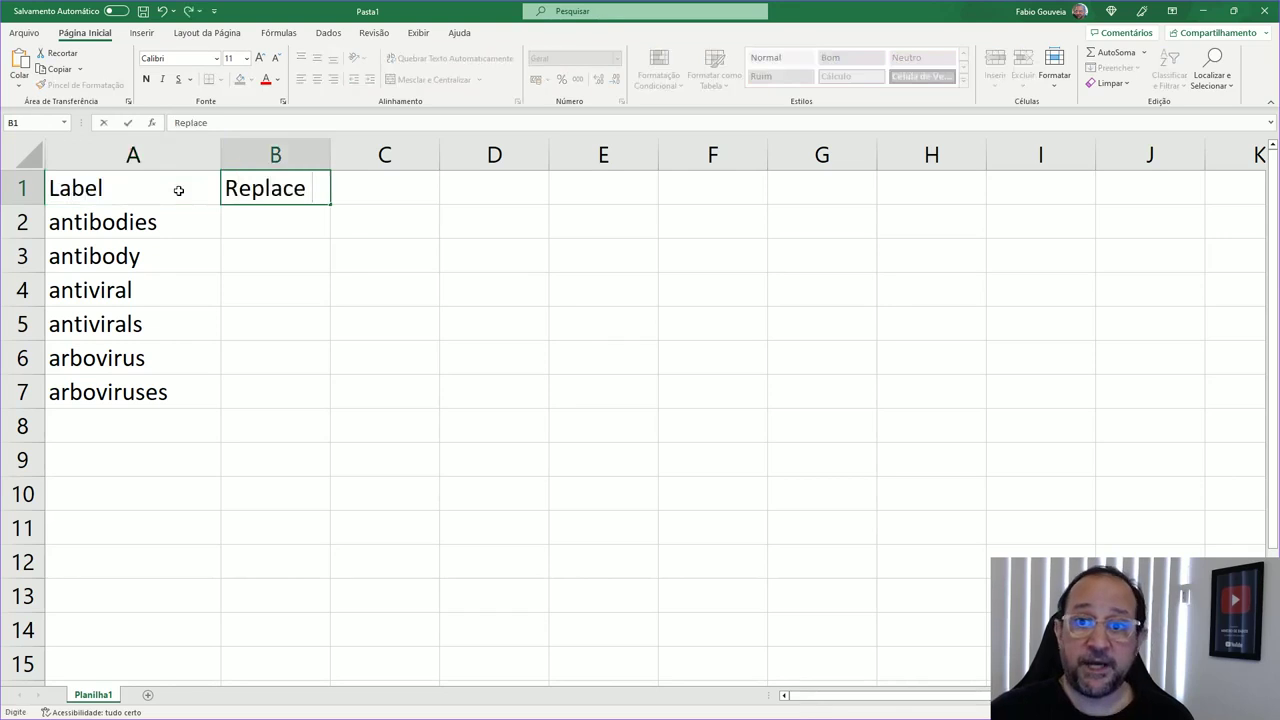
type(" v")
key("BackSpace")
type("bu")
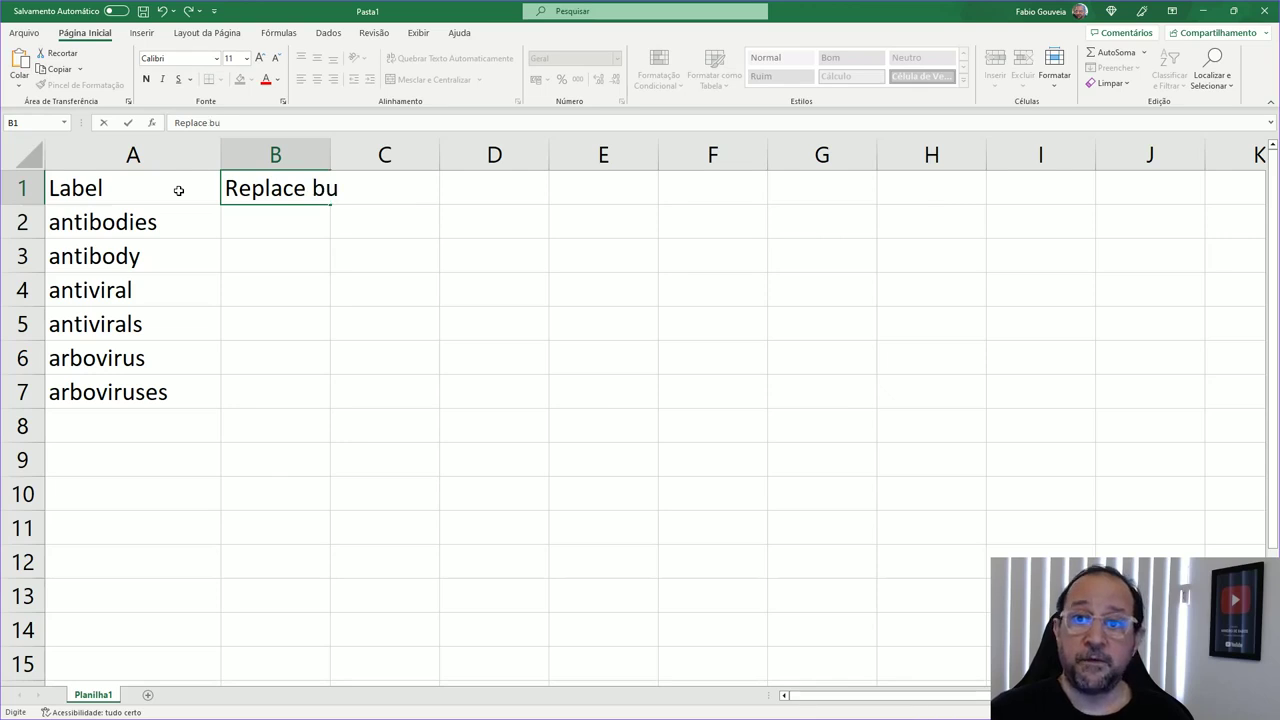
key("BackSpace")
type("y")
key("Return")
Step: Move antibody, antiviral and arbovirus into column B beside antibodies, antivirals and arboviruses
key("Down")
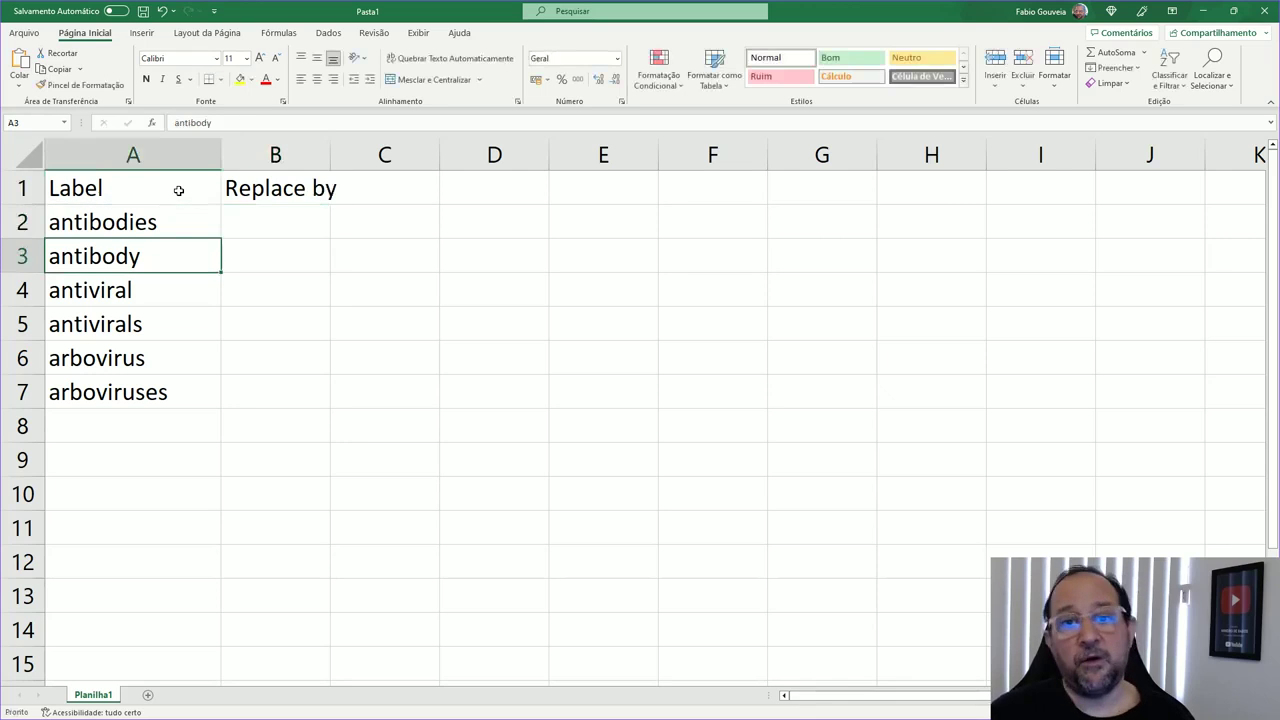
key("Up")
key("shift+Down")
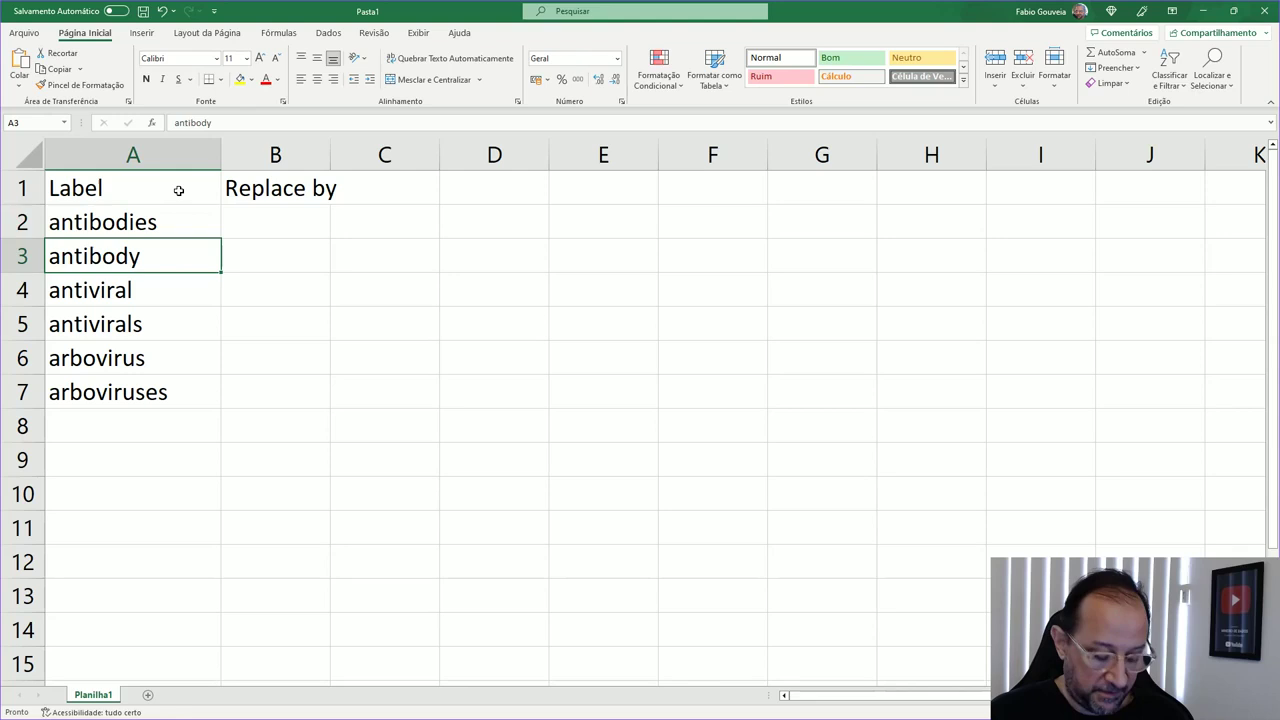
key("ctrl+c")
key("Right")
key("ctrl+v")
key("Down")
key("Down")
key("Down")
key("Left")
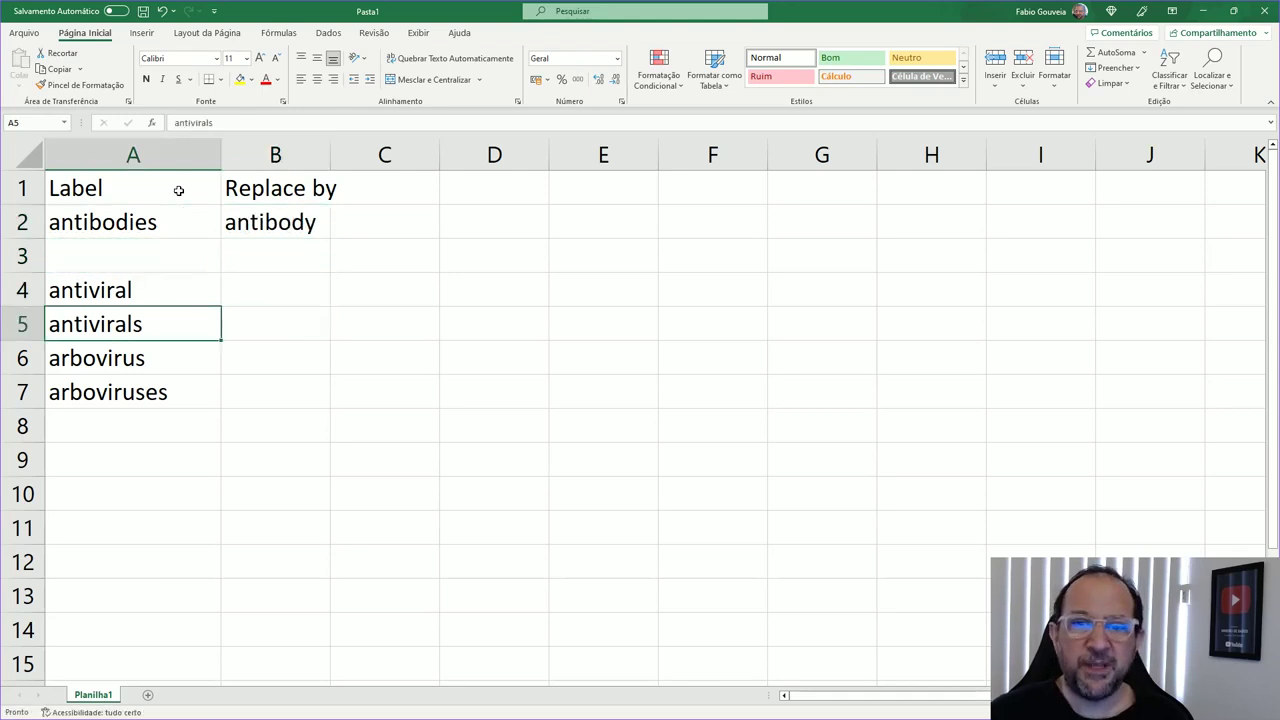
key("Up")
key("ctrl+x")
key("Right")
key("Down")
key("ctrl+v")
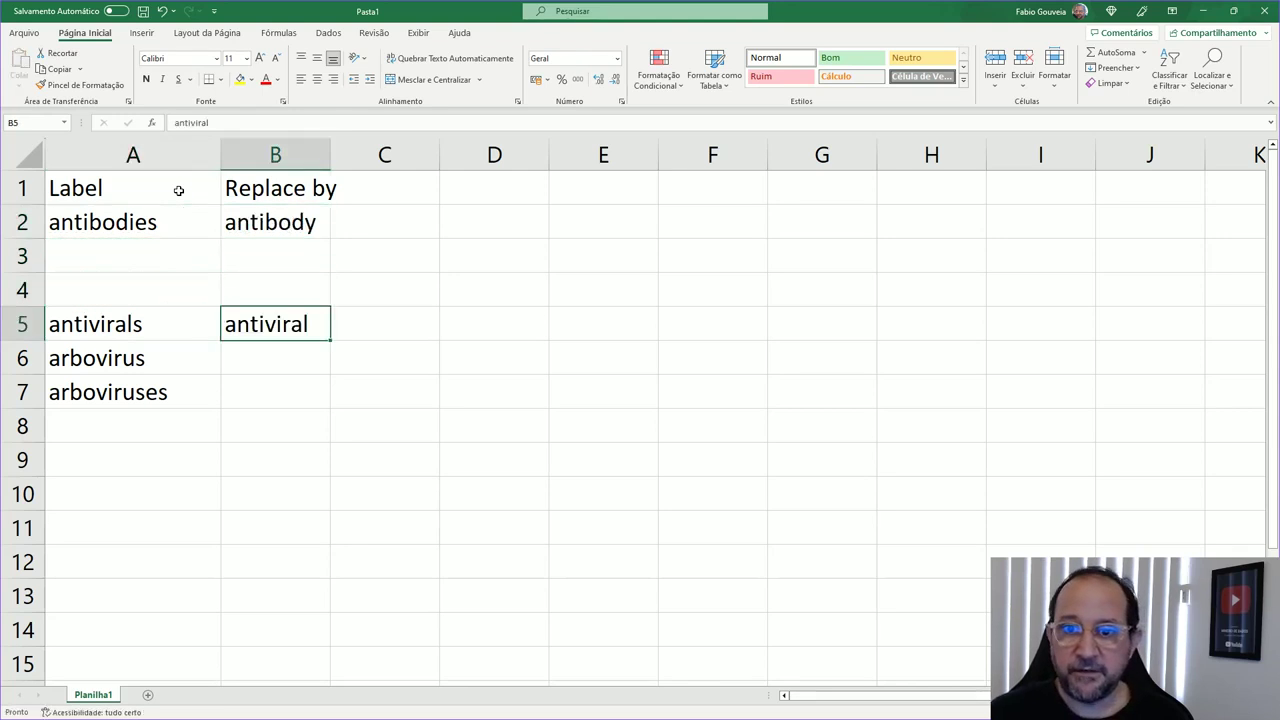
key("Down")
key("Left")
key("ctrl+z")
key("ctrl+x")
key("Down")
key("Left")
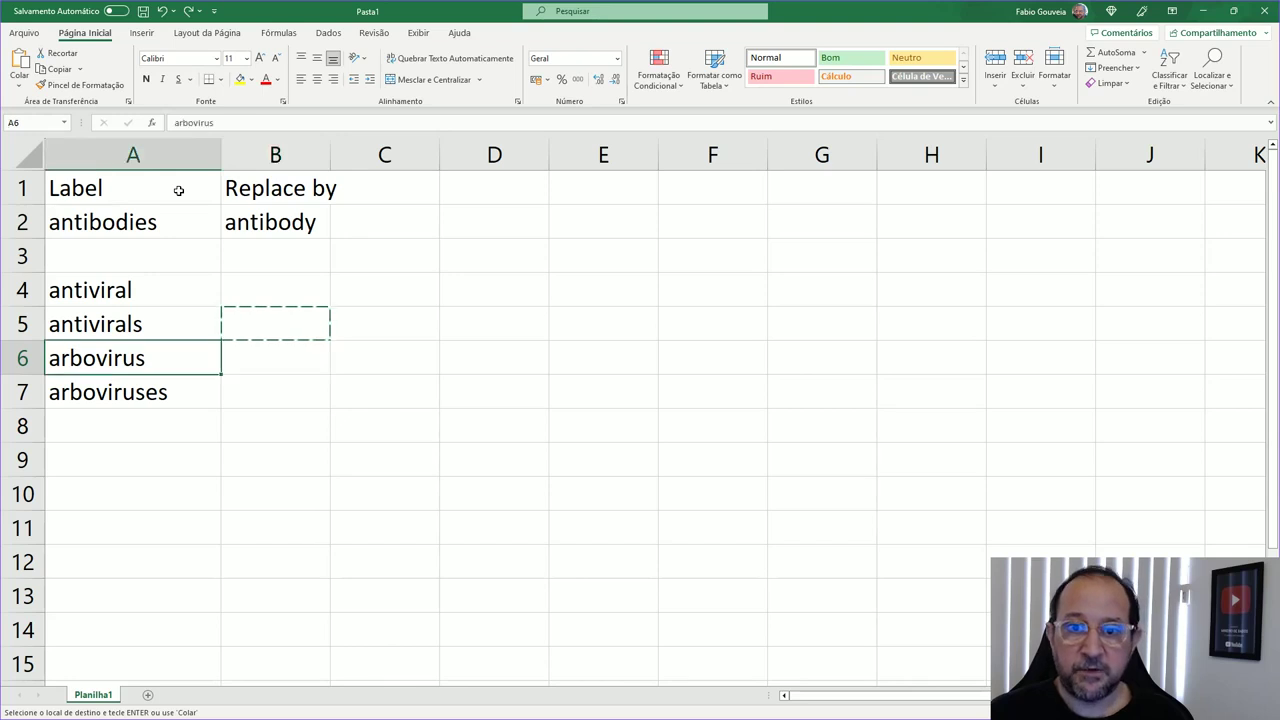
key("Up")
key("Up")
key("ctrl+x")
key("Right")
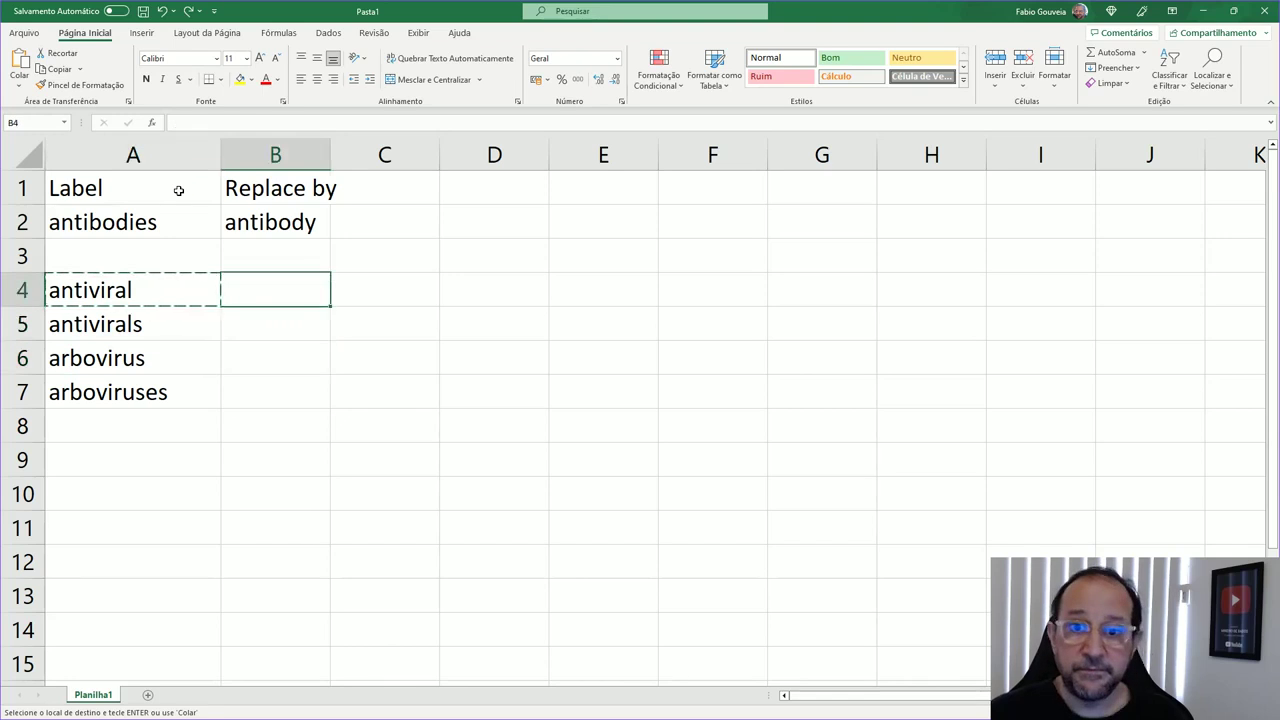
key("Down")
key("ctrl+v")
key("Down")
key("Left")
key("ctrl+x")
key("Right")
key("Down")
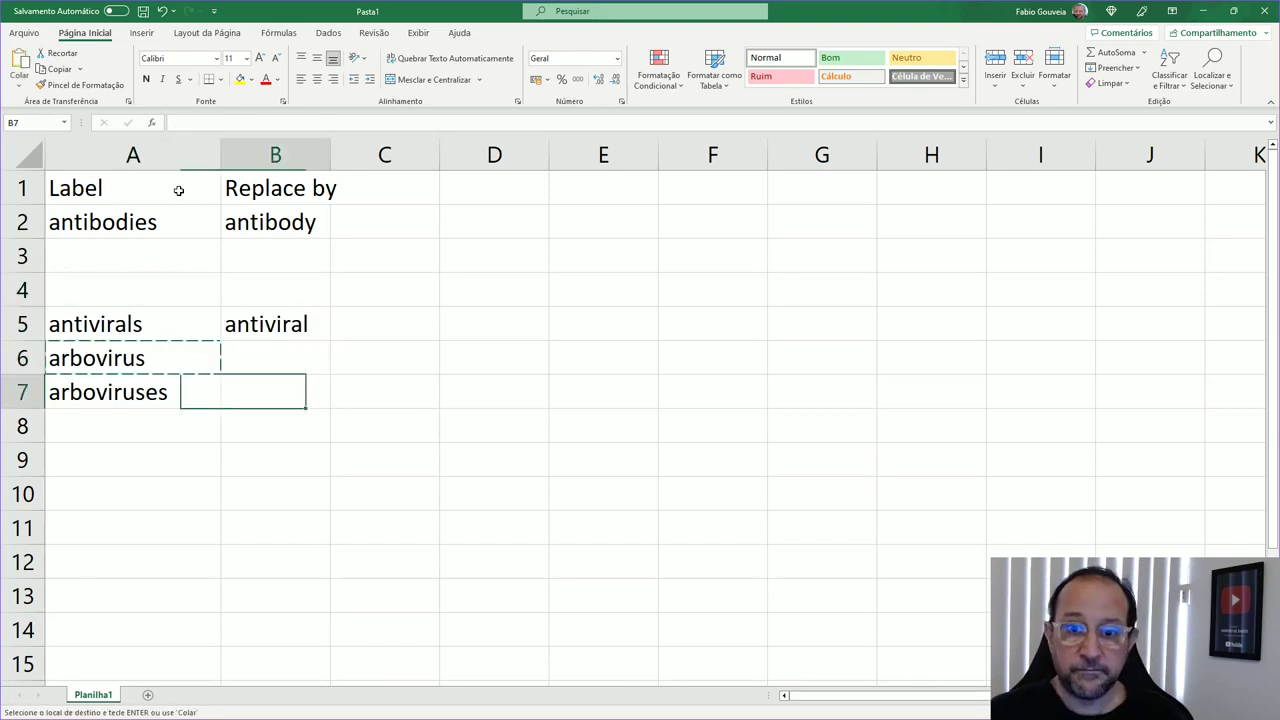
key("ctrl+v")
Step: Close the gaps so the three plural/singular pairs sit in consecutive rows under the headers
key("Up")
key("Left")
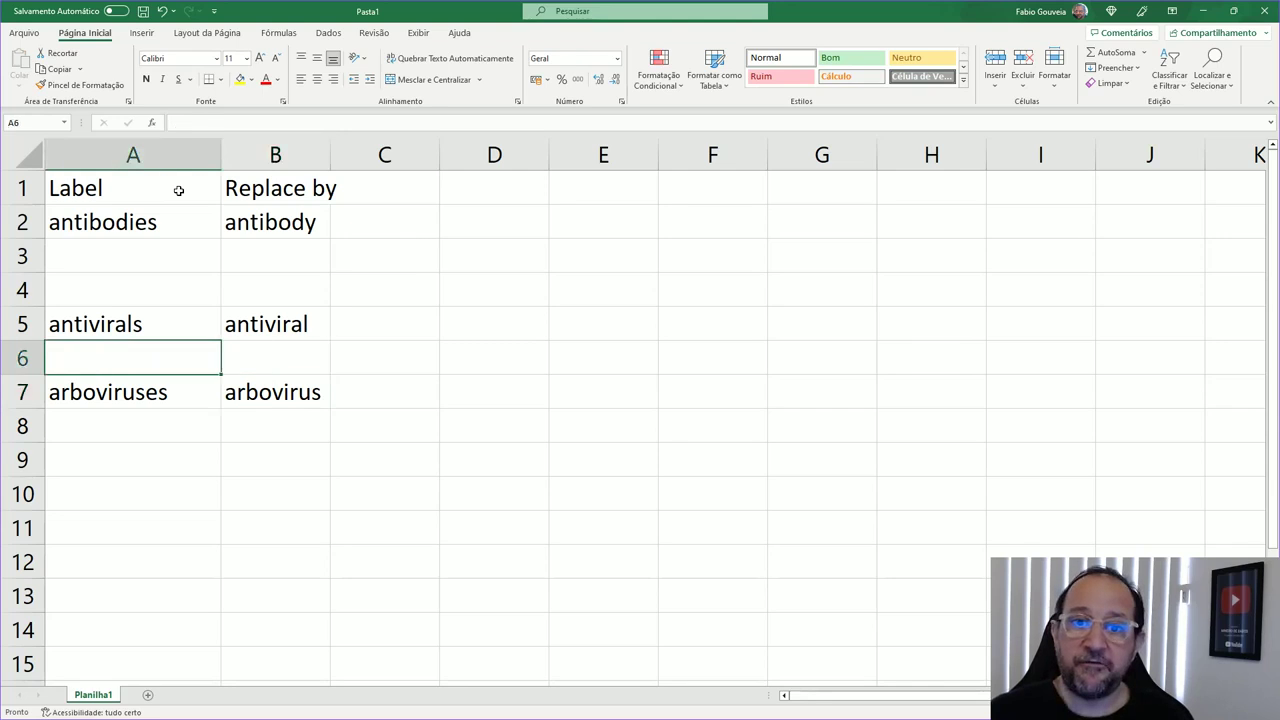
key("Up")
key("shift+Down")
key("shift+Right")
key("shift+Down")
key("ctrl+x")
key("Up")
key("Up")
key("Up")
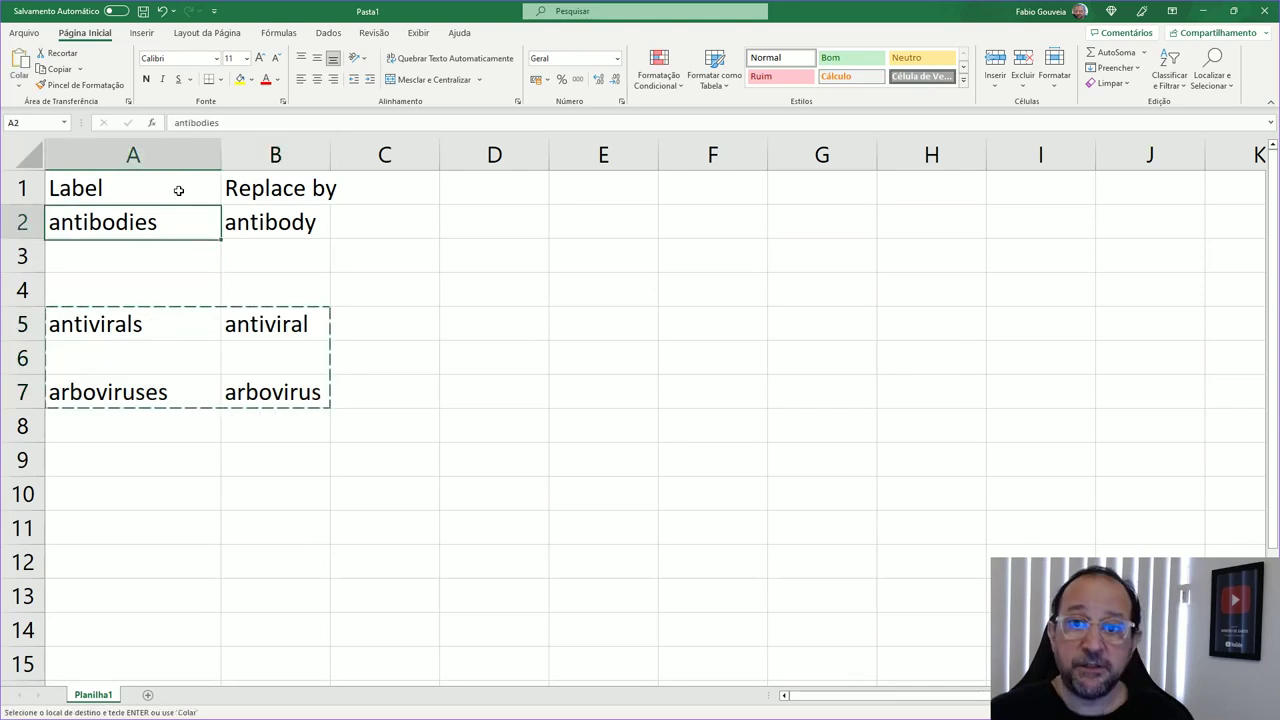
key("Down")
key("ctrl+v")
key("Down")
key("Down")
key("shift+Right")
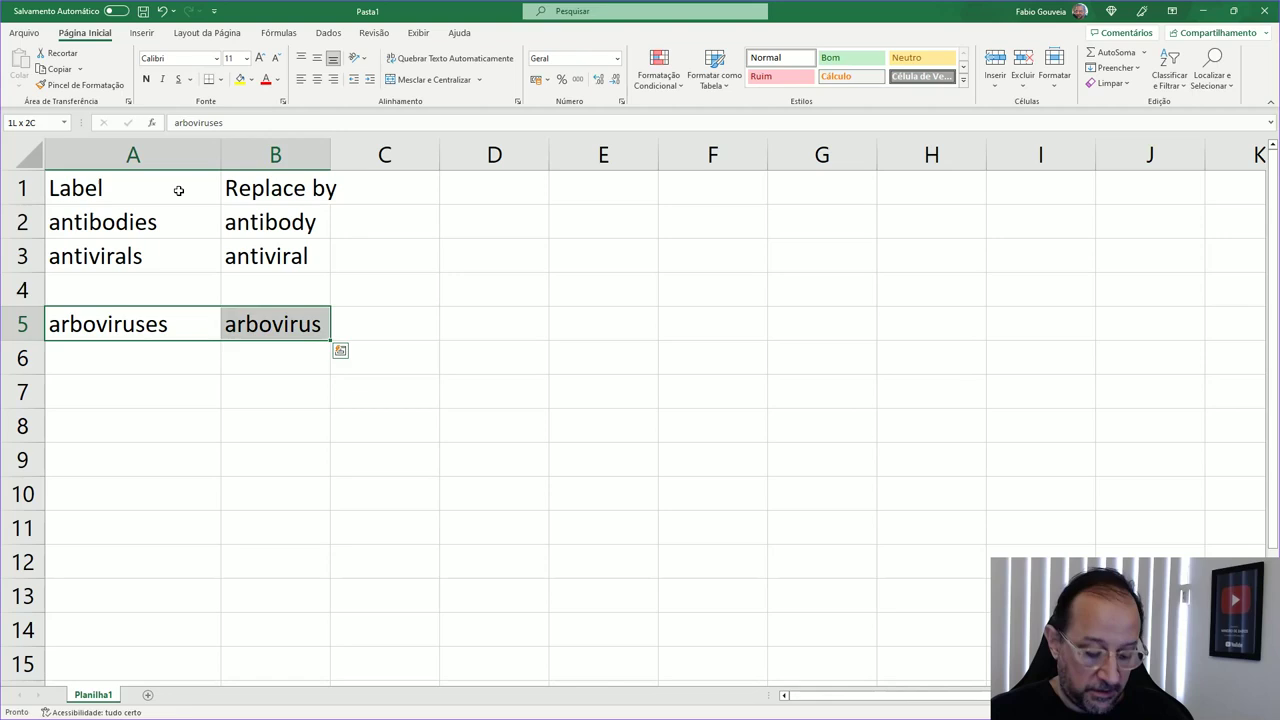
key("ctrl+x")
key("Up")
key("ctrl+v")
Step: Copy the A1:B4 table over the old Thesaurus.txt text and save the file
key("Up")
key("Up")
key("Up")
key("shift+Down")
key("shift+Down")
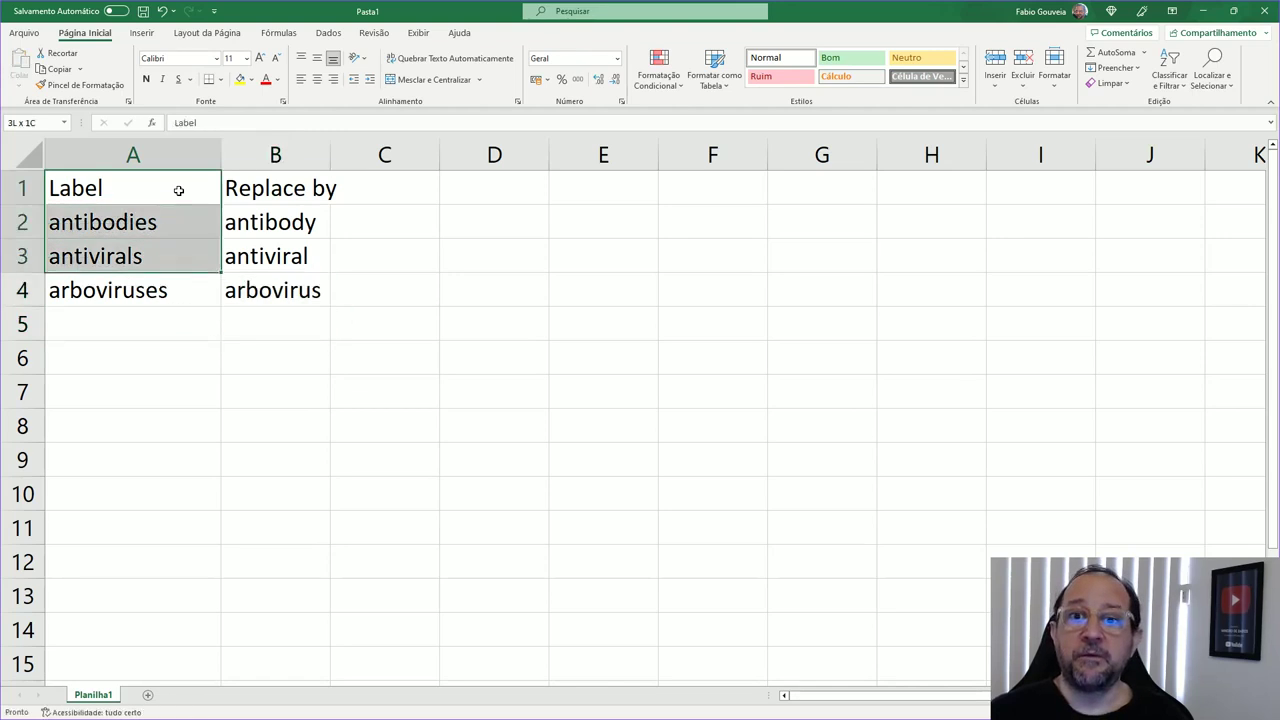
key("shift+Down")
key("shift+Right")
key("ctrl+c")
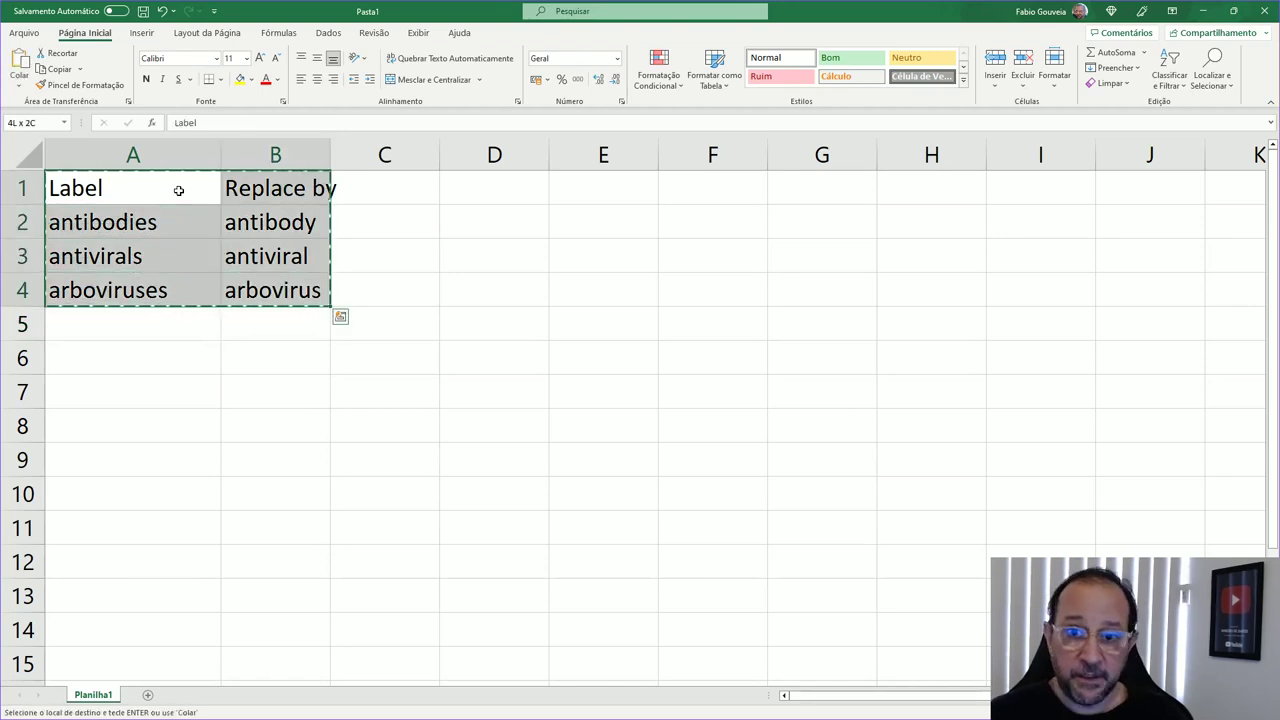
key("alt+Tab")
key("ctrl+a")
key("ctrl+v")
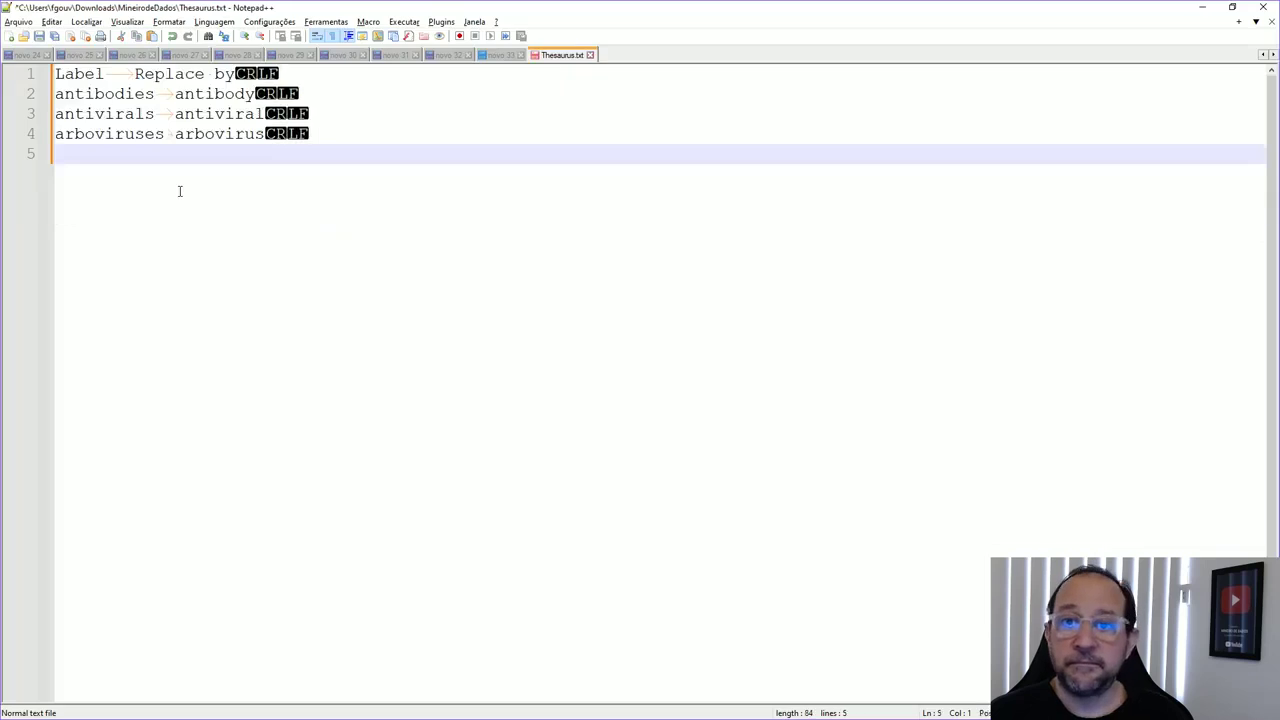
left_click(39, 37)
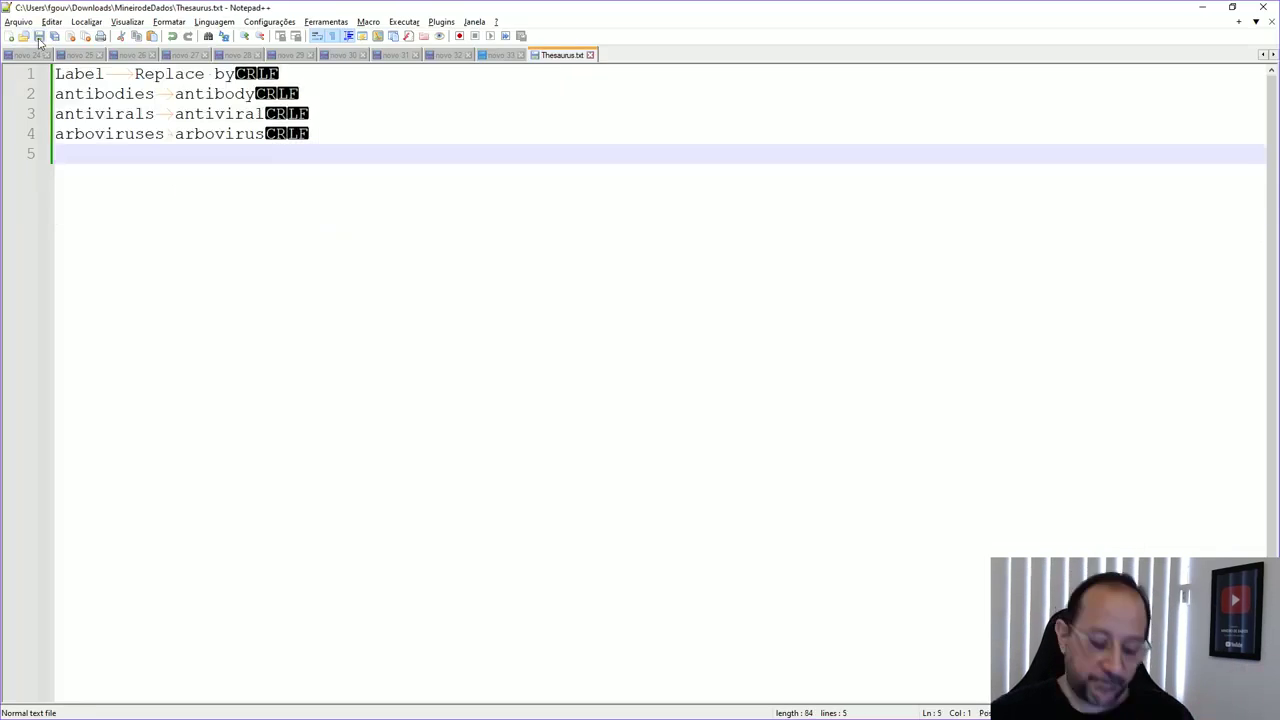
key("alt+Tab")
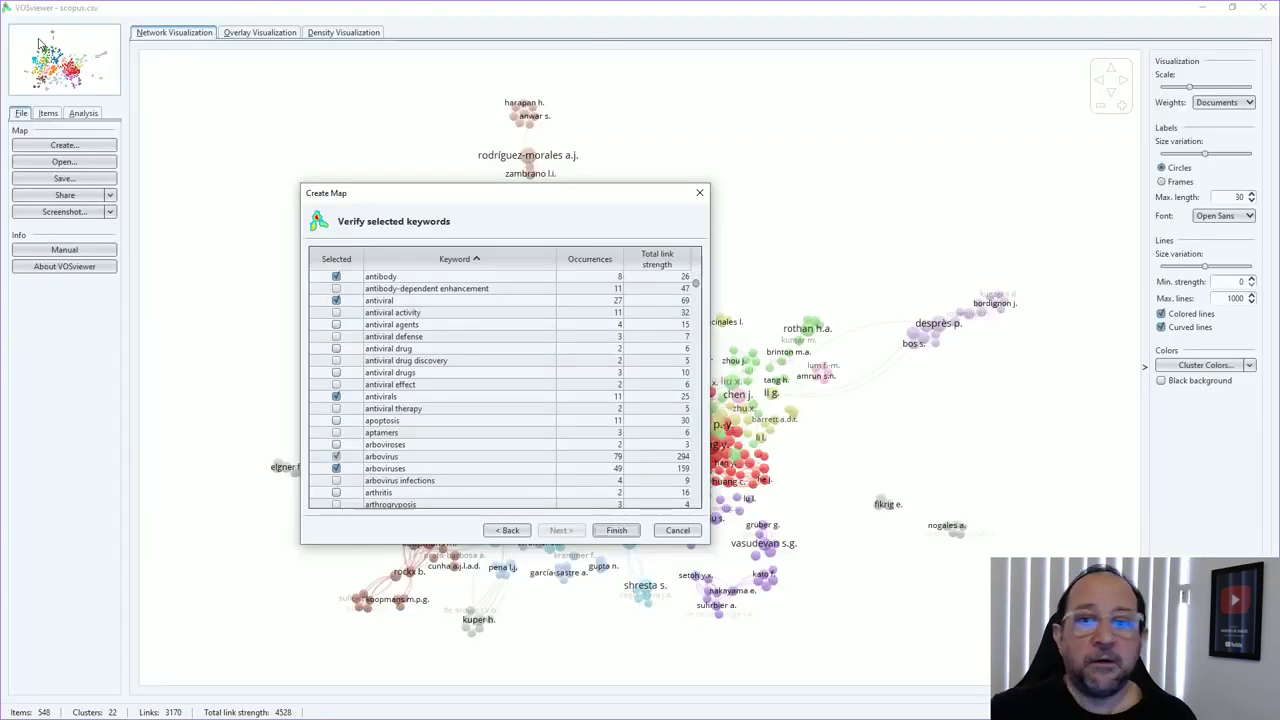
Step: Go back to the analysis page and attach Thesaurus.txt as the thesaurus file
left_click(508, 530)
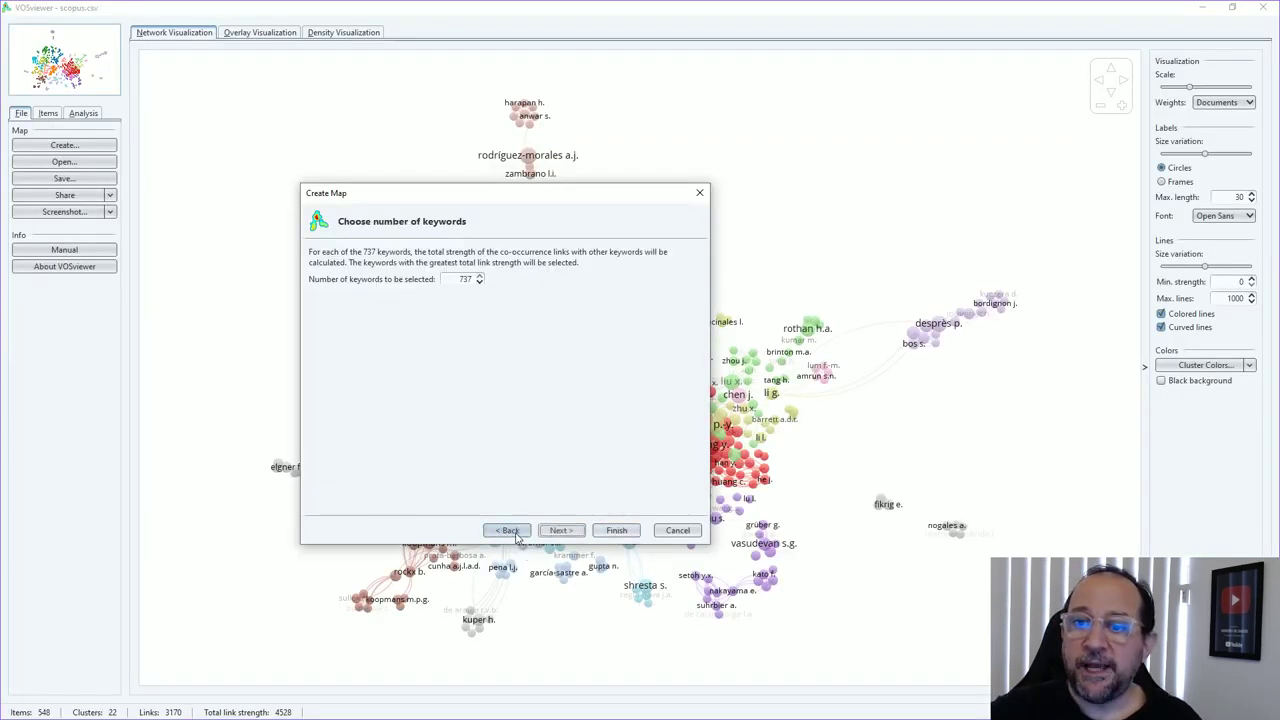
left_click(508, 530)
left_click(508, 530)
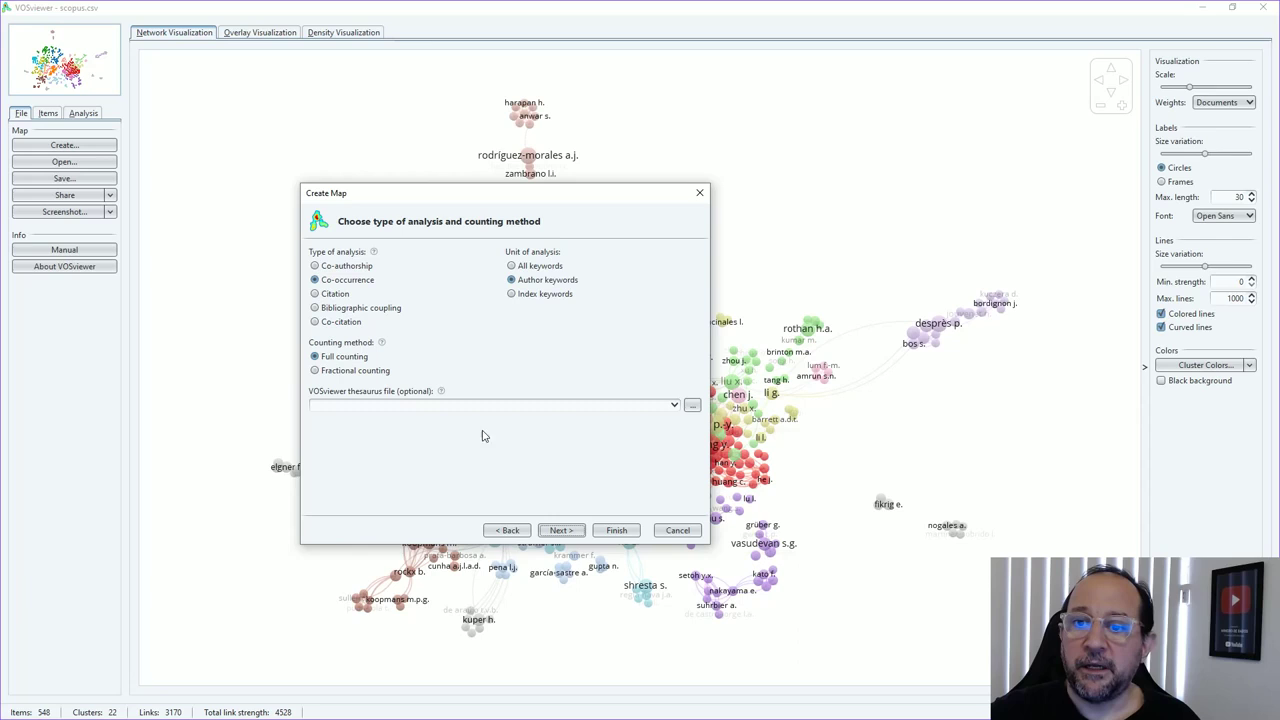
left_click(691, 405)
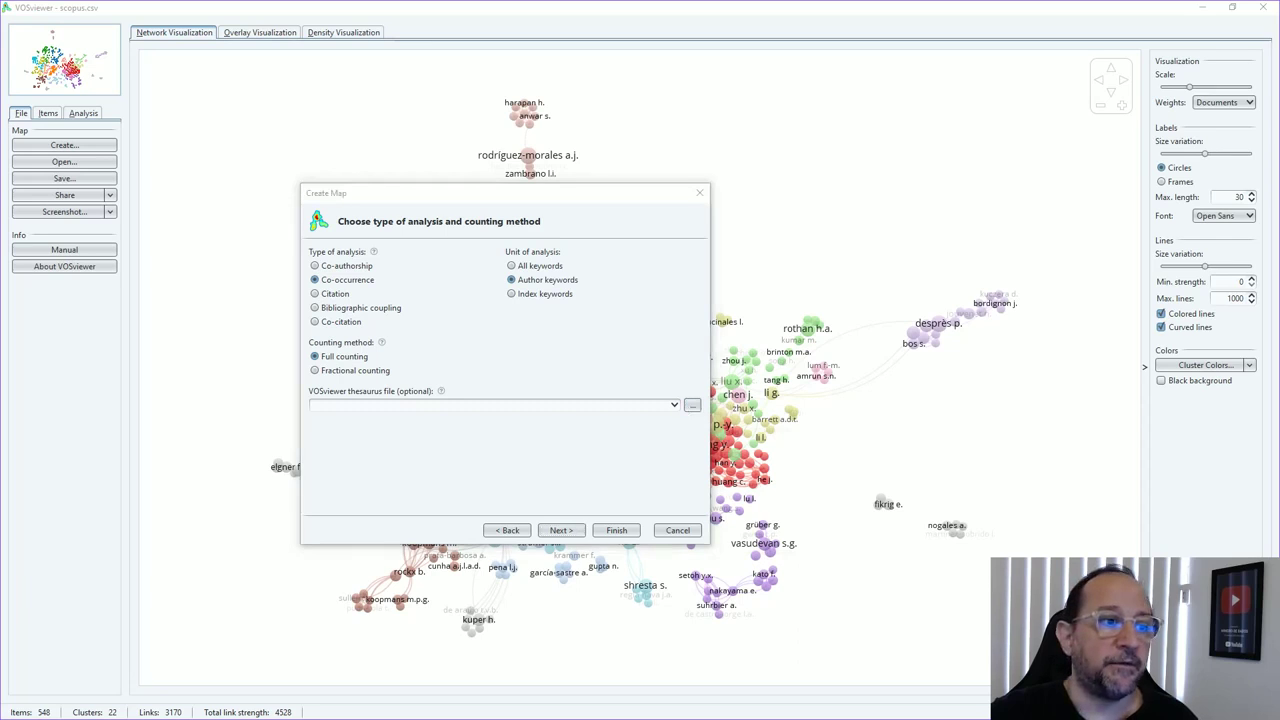
key("Return")
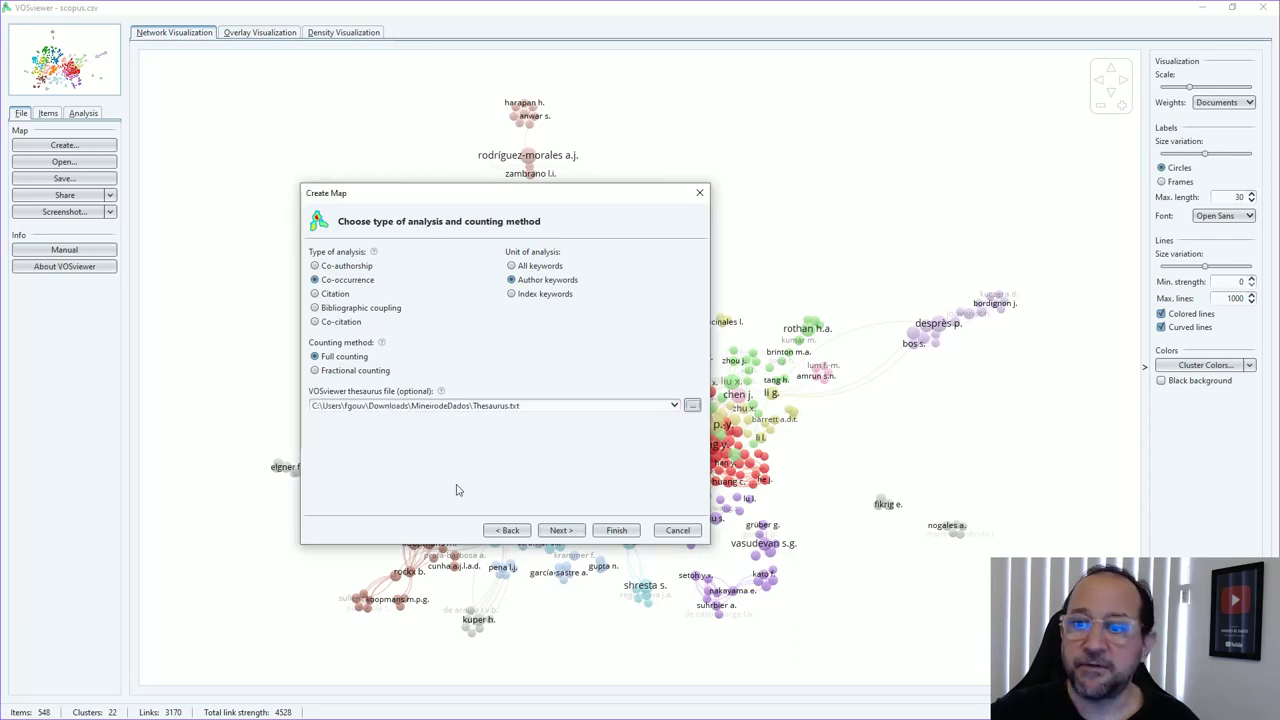
Step: Set minimum keyword occurrences to 2 (734 of 3810 keywords) and finish building the map
left_click(561, 530)
left_click(521, 257)
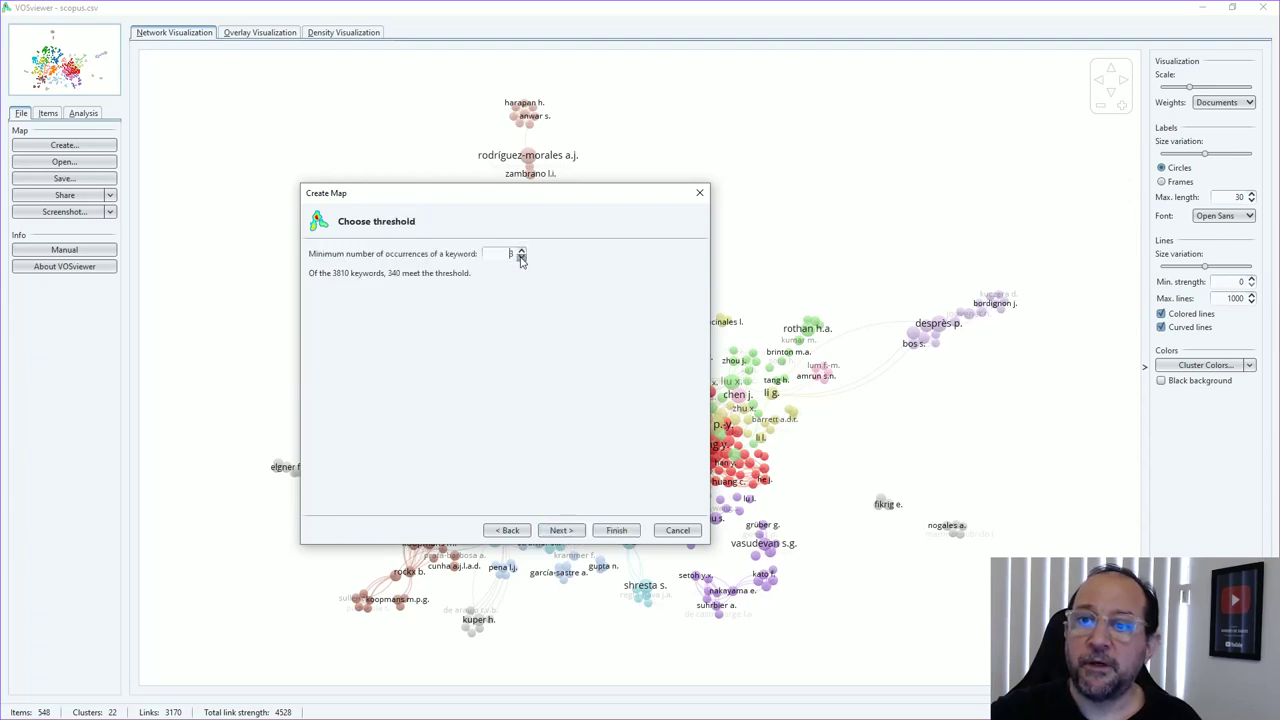
left_click(521, 257)
left_click(521, 257)
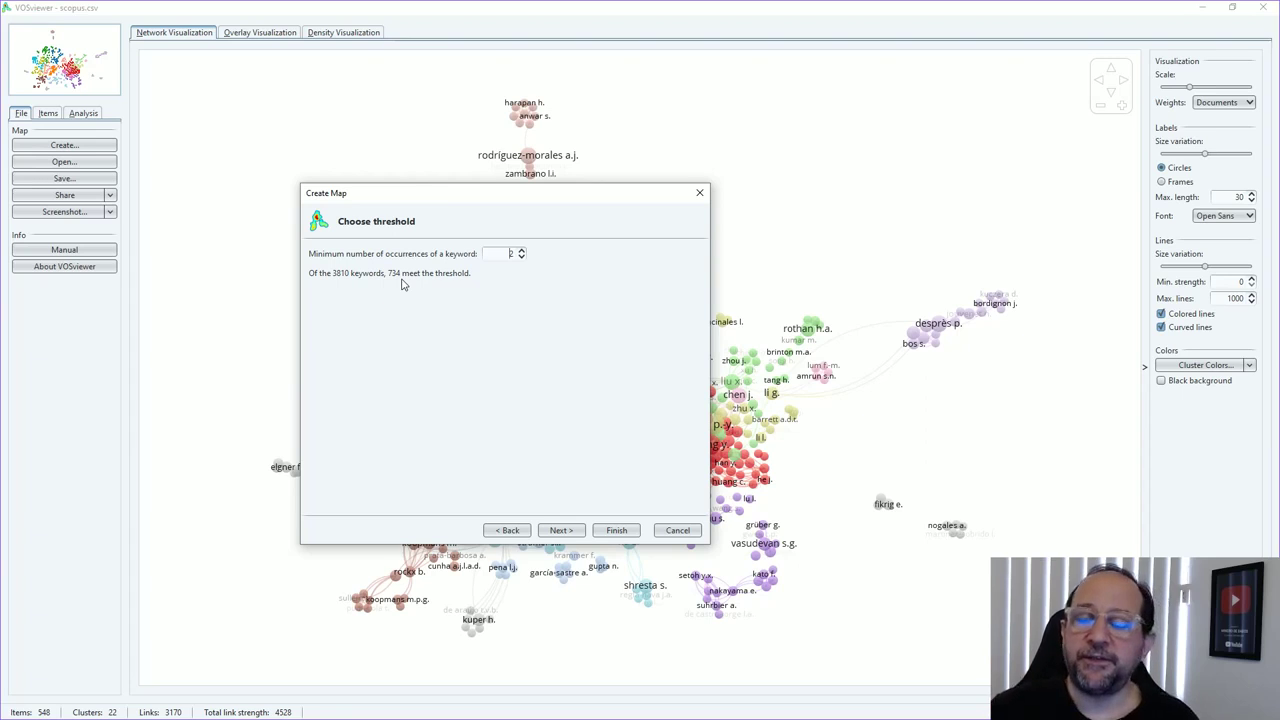
left_click(563, 531)
left_click(563, 531)
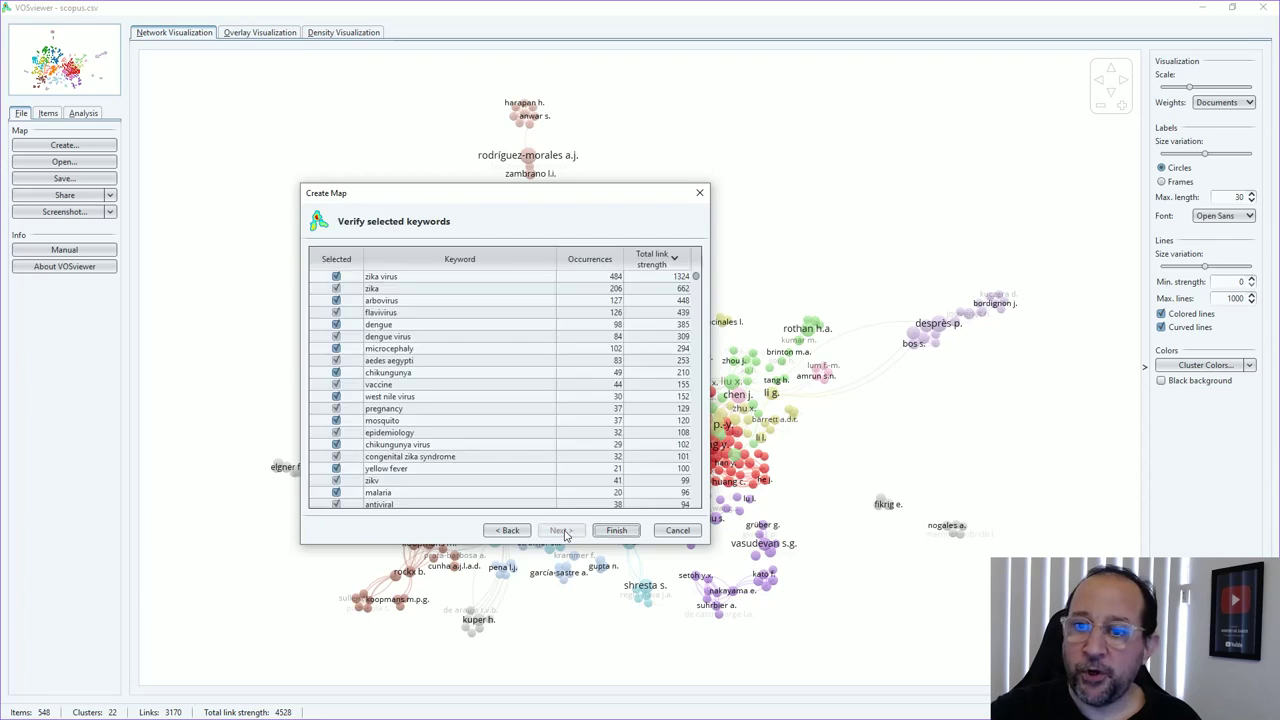
left_click(617, 531)
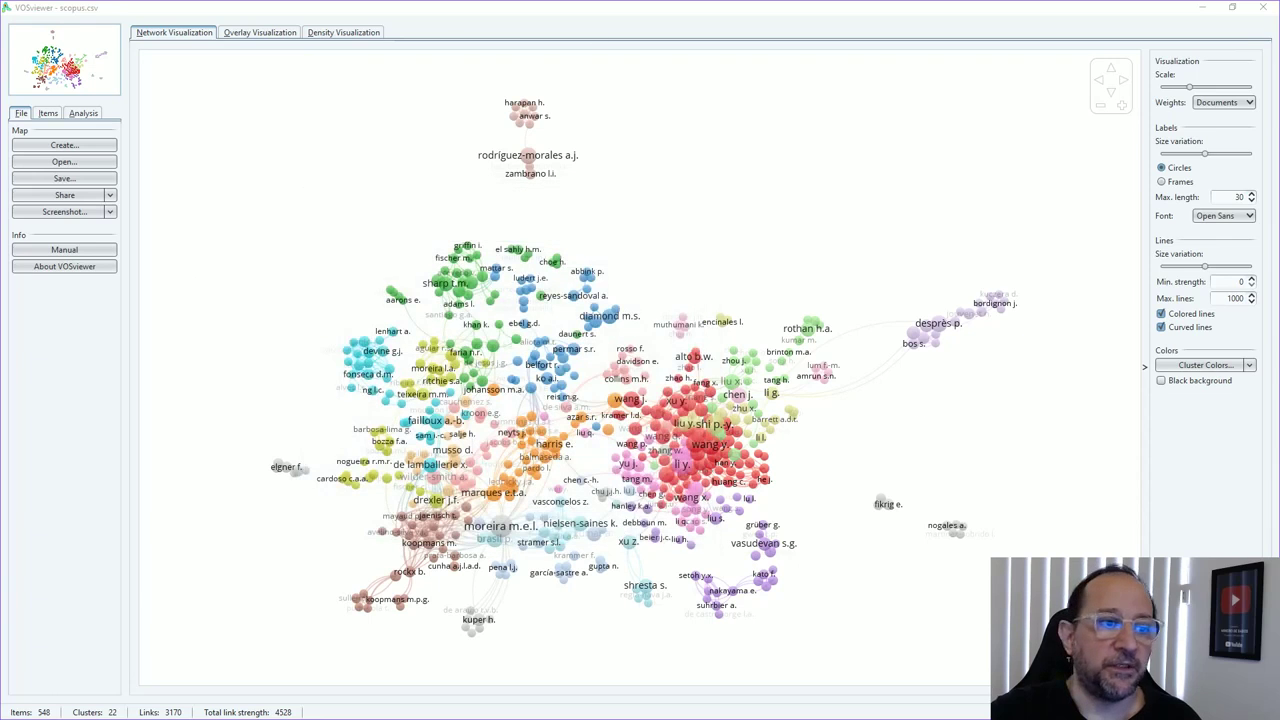